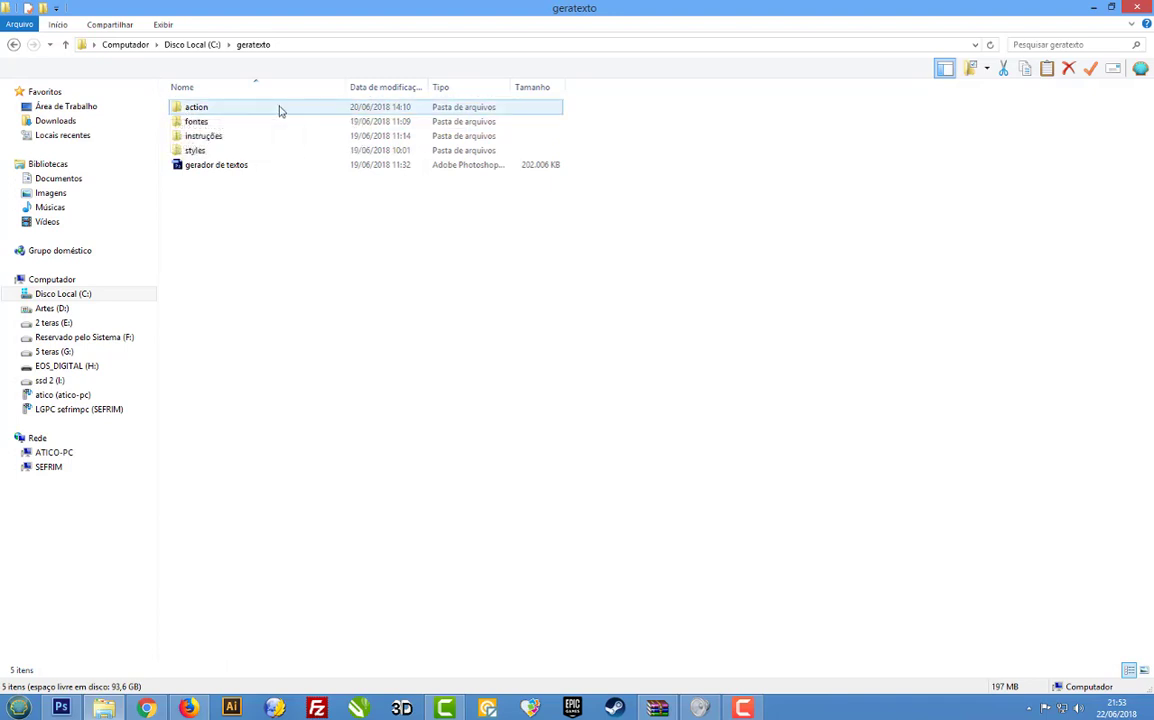
Look through the geratexto and letras folders on drive C:, including the generated text image thumbnails.
click(224, 149)
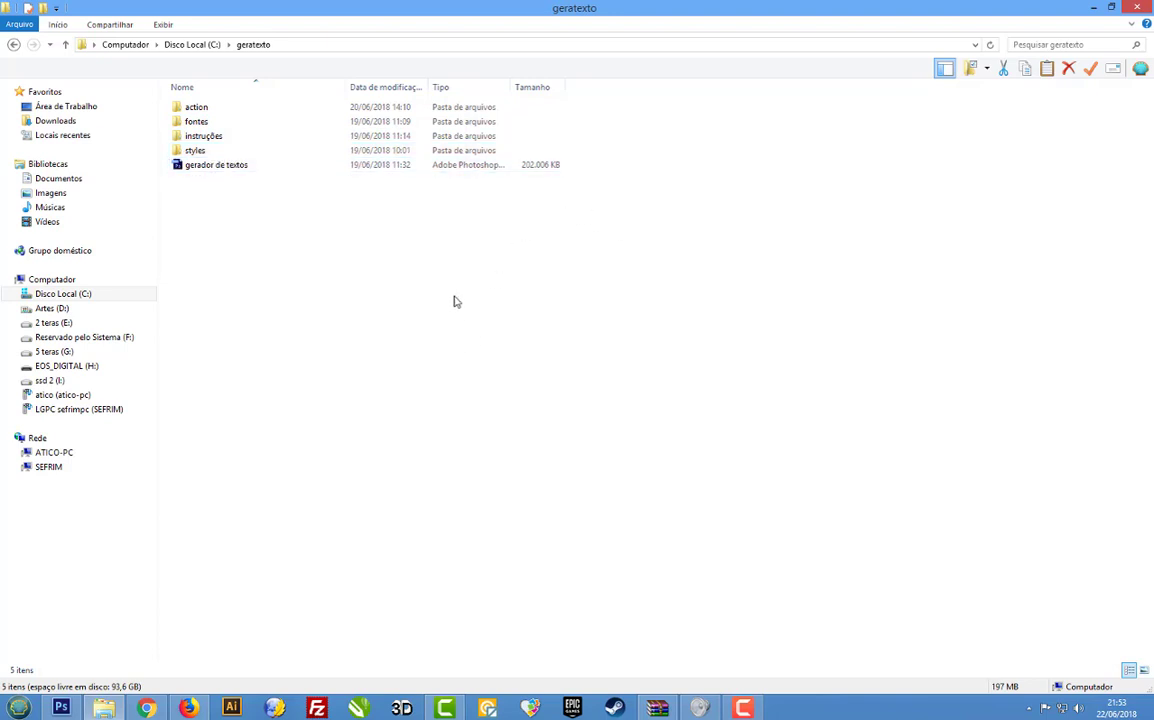
click(213, 50)
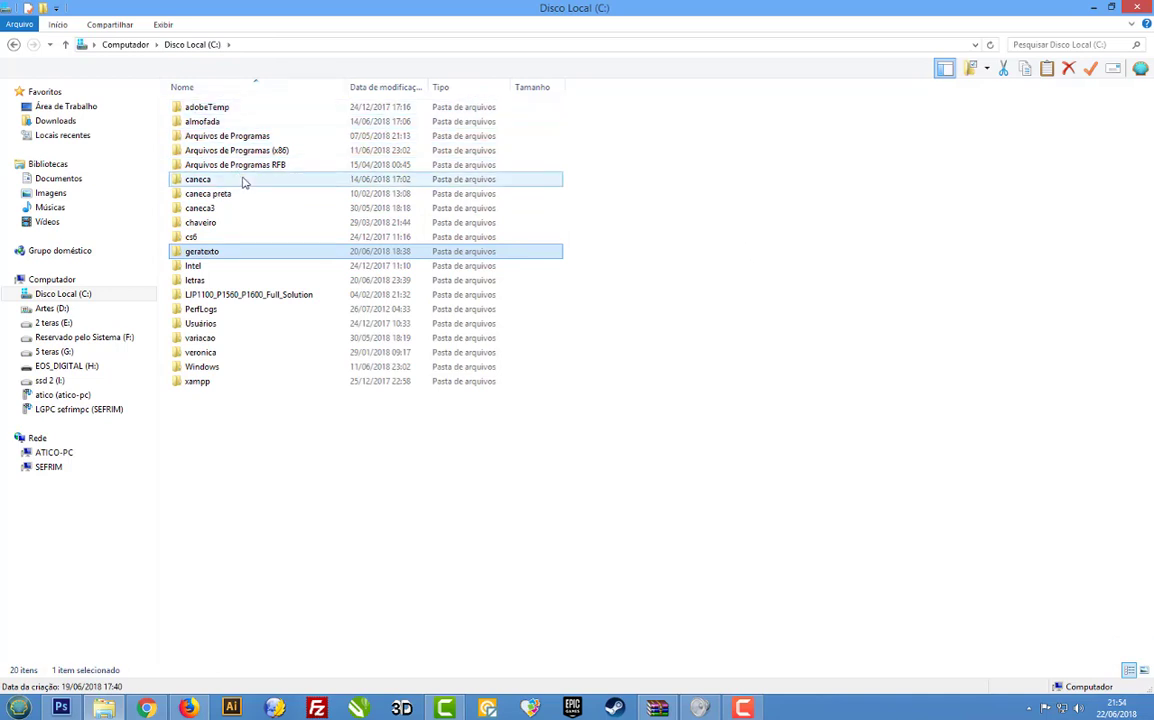
double_click(200, 254)
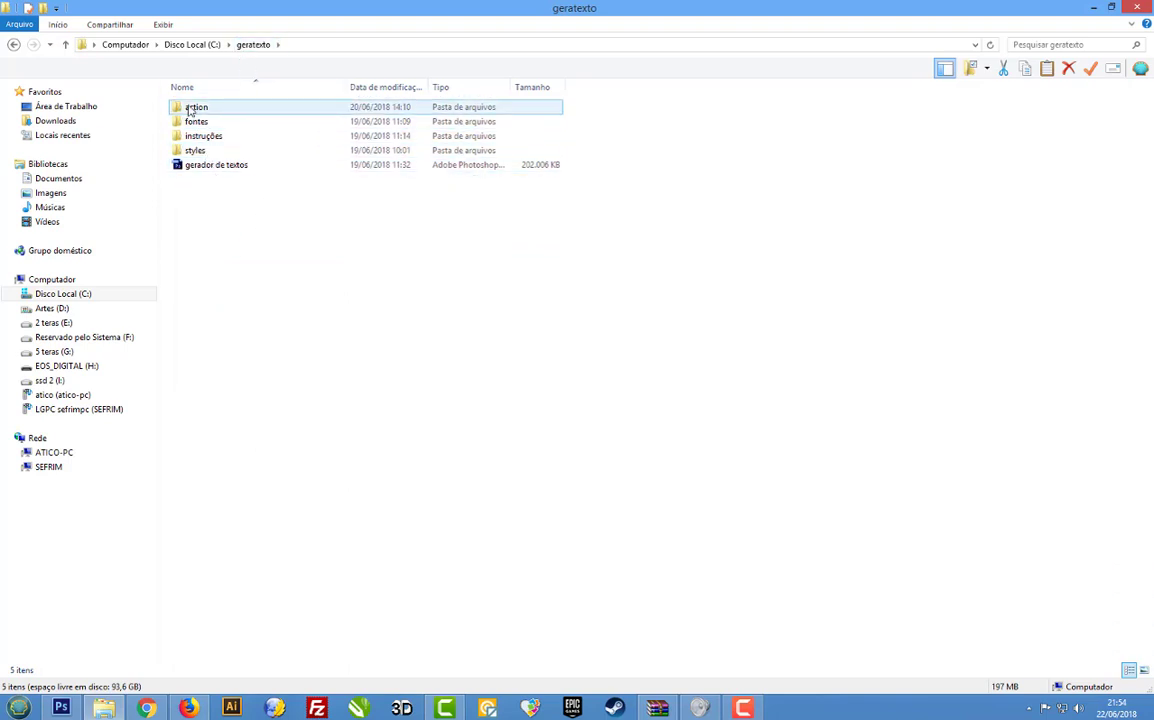
click(206, 45)
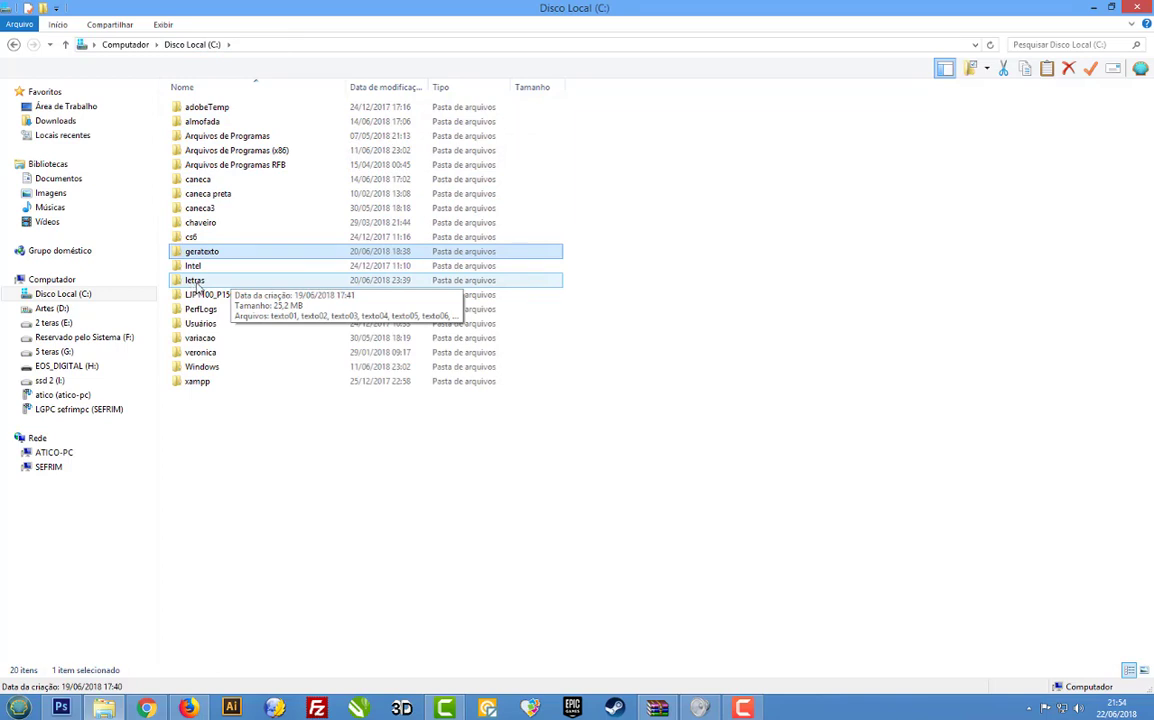
double_click(192, 281)
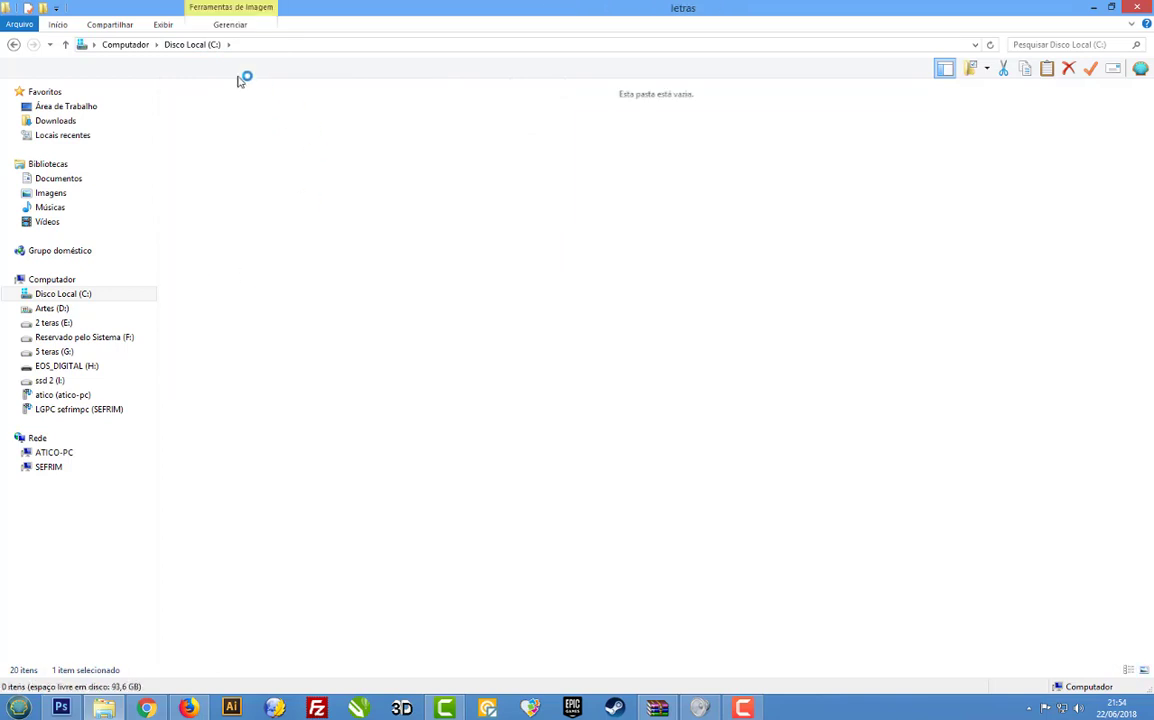
click(165, 25)
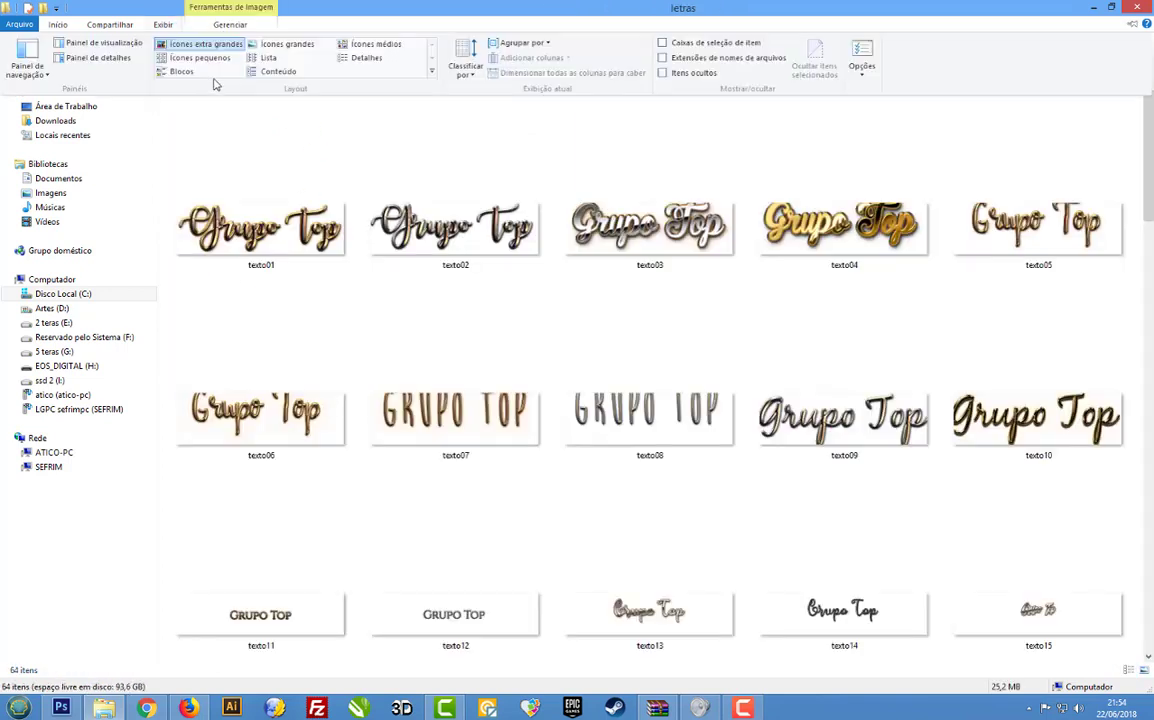
click(87, 297)
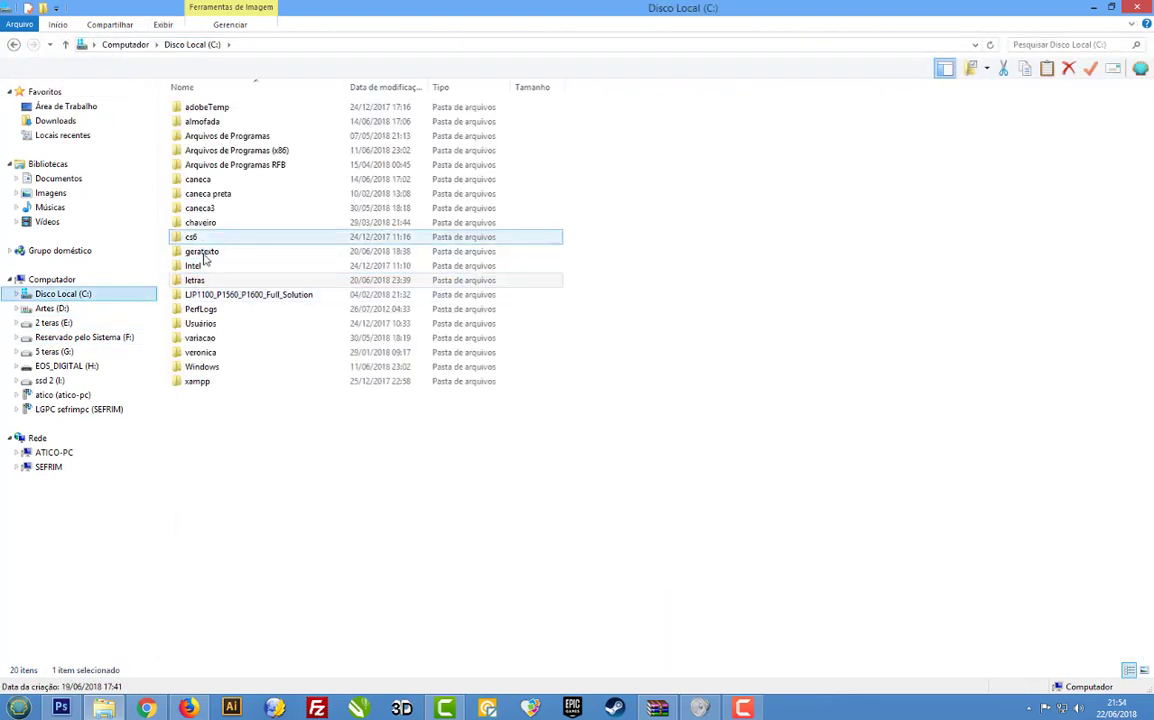
double_click(205, 247)
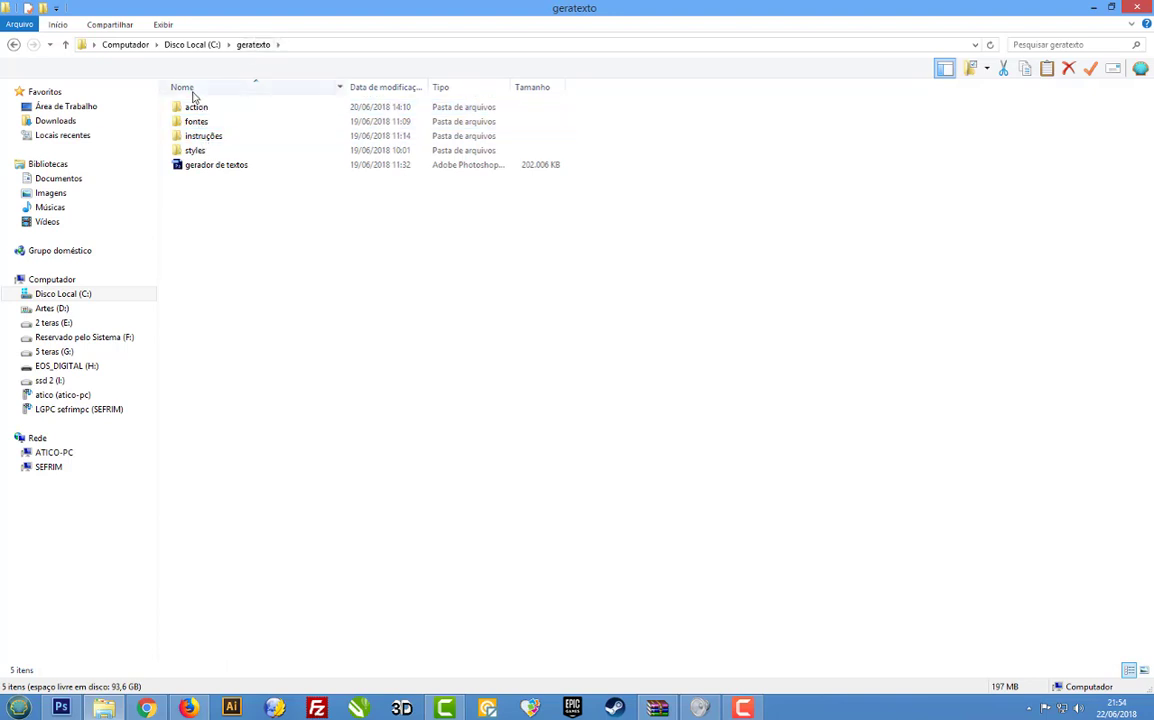
click(197, 109)
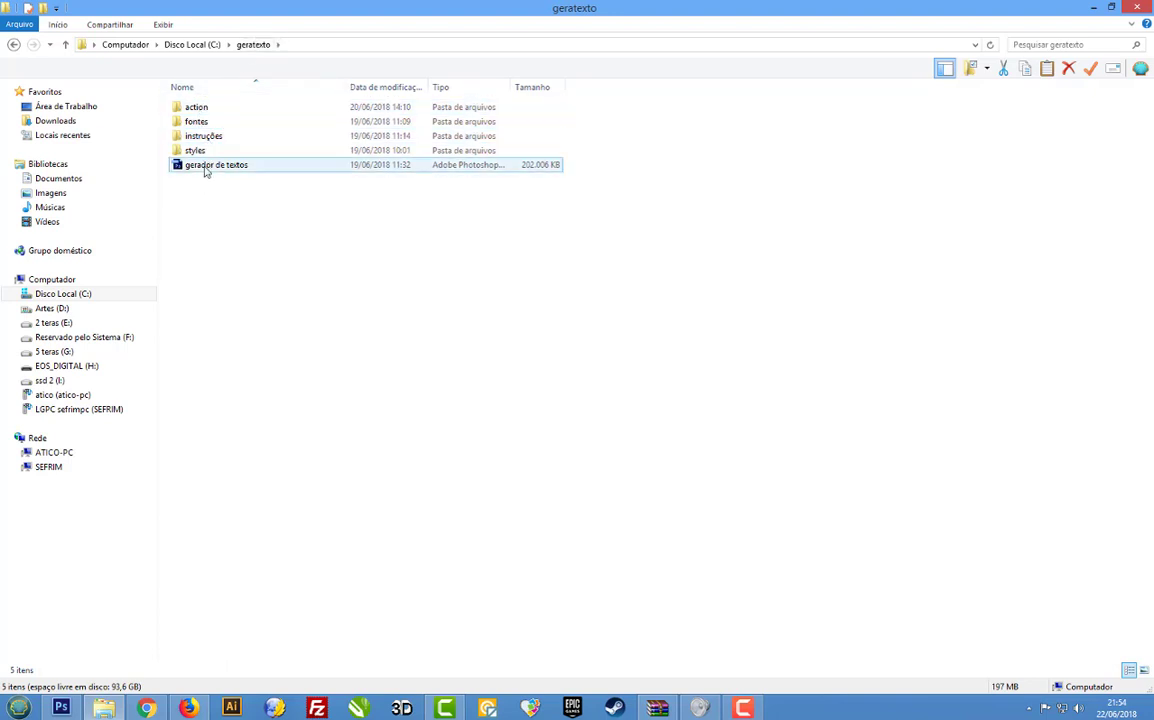
Switch to Photoshop and open the gerador de texto action file from the C: drive's geratexto\action folder.
click(61, 708)
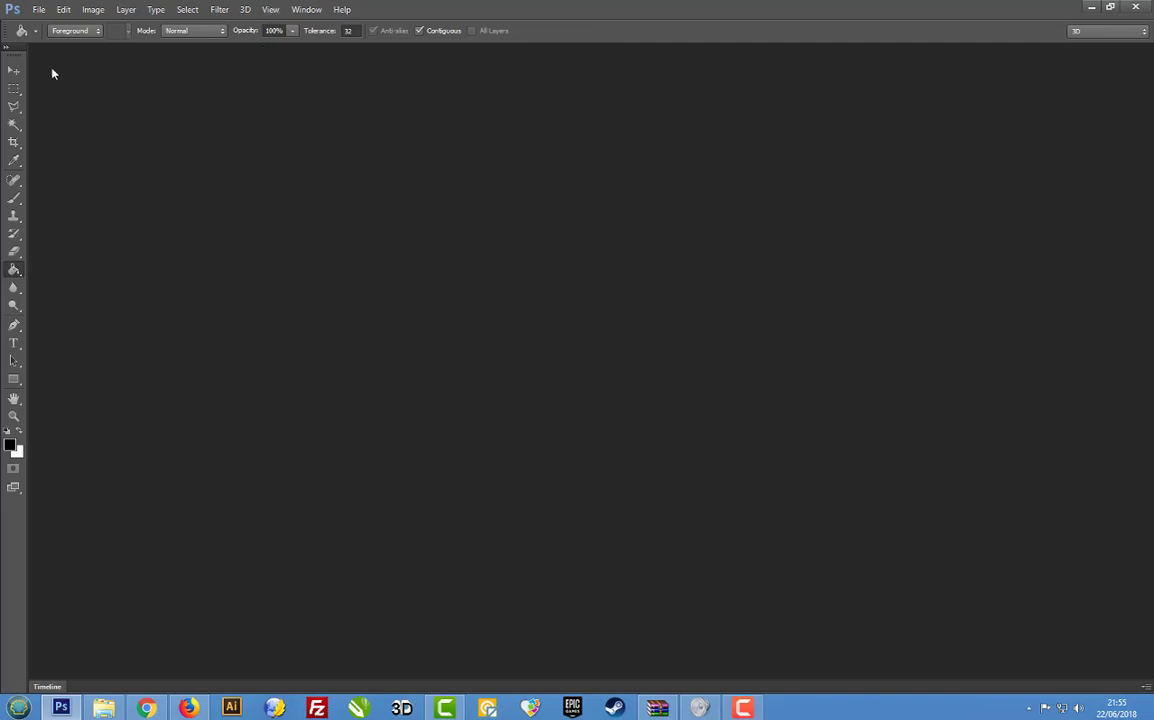
click(38, 10)
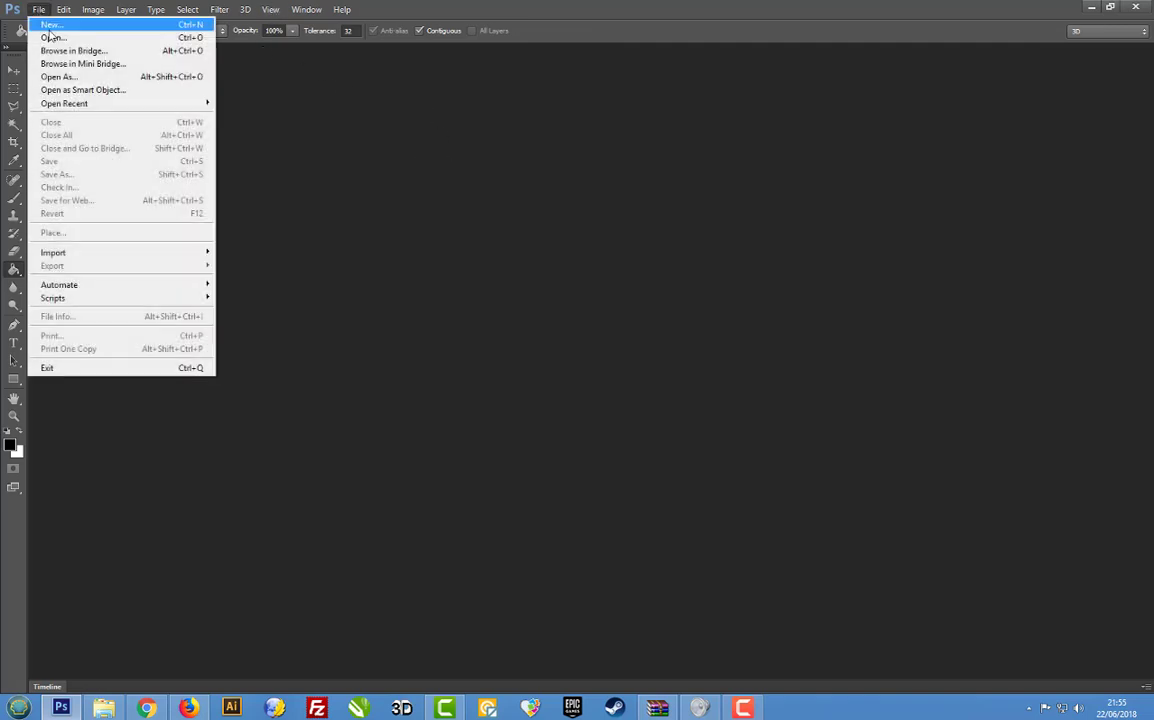
click(52, 38)
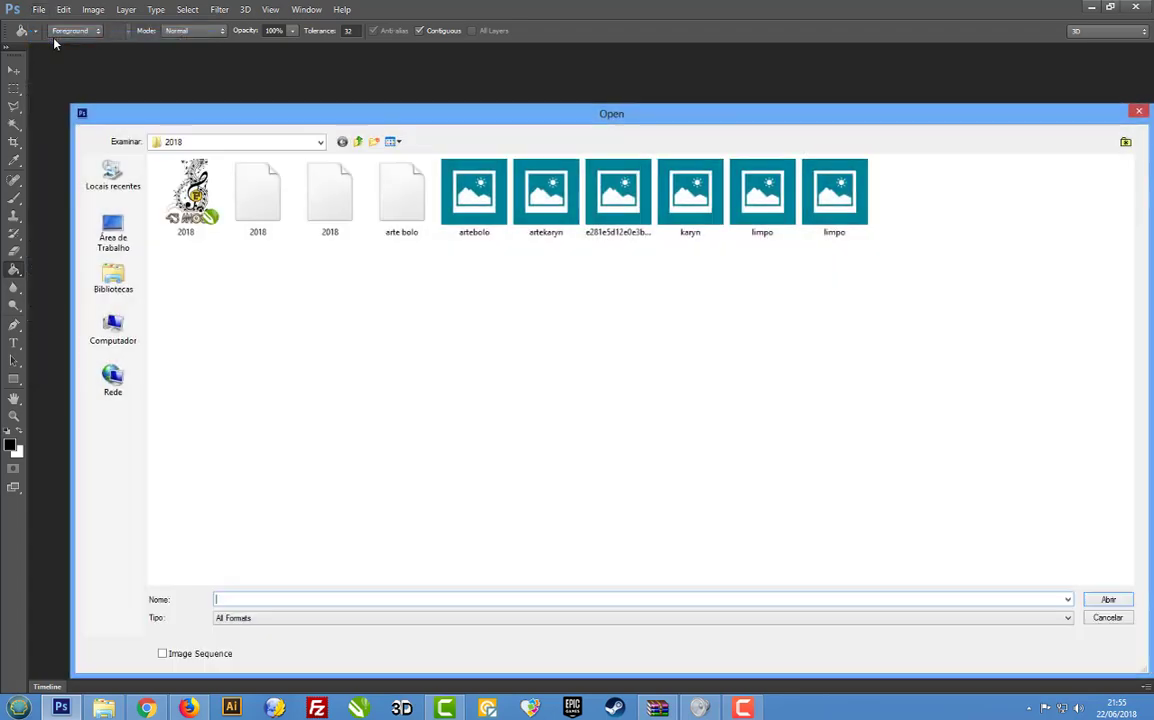
click(219, 142)
click(222, 230)
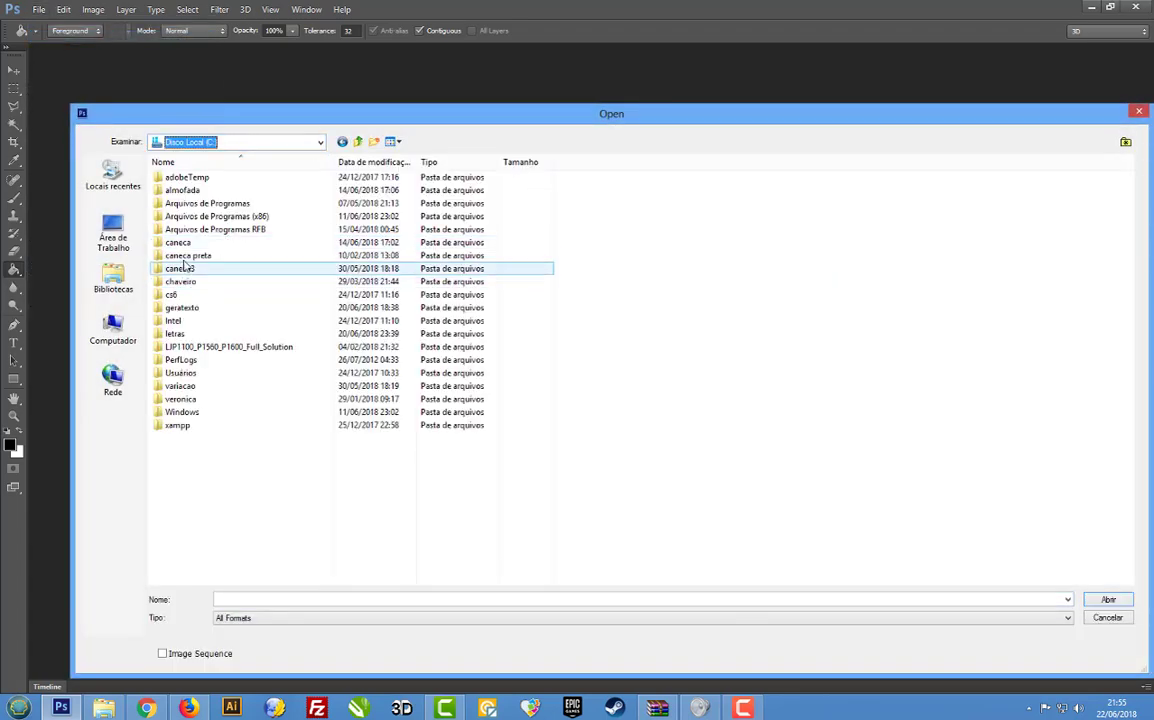
double_click(190, 309)
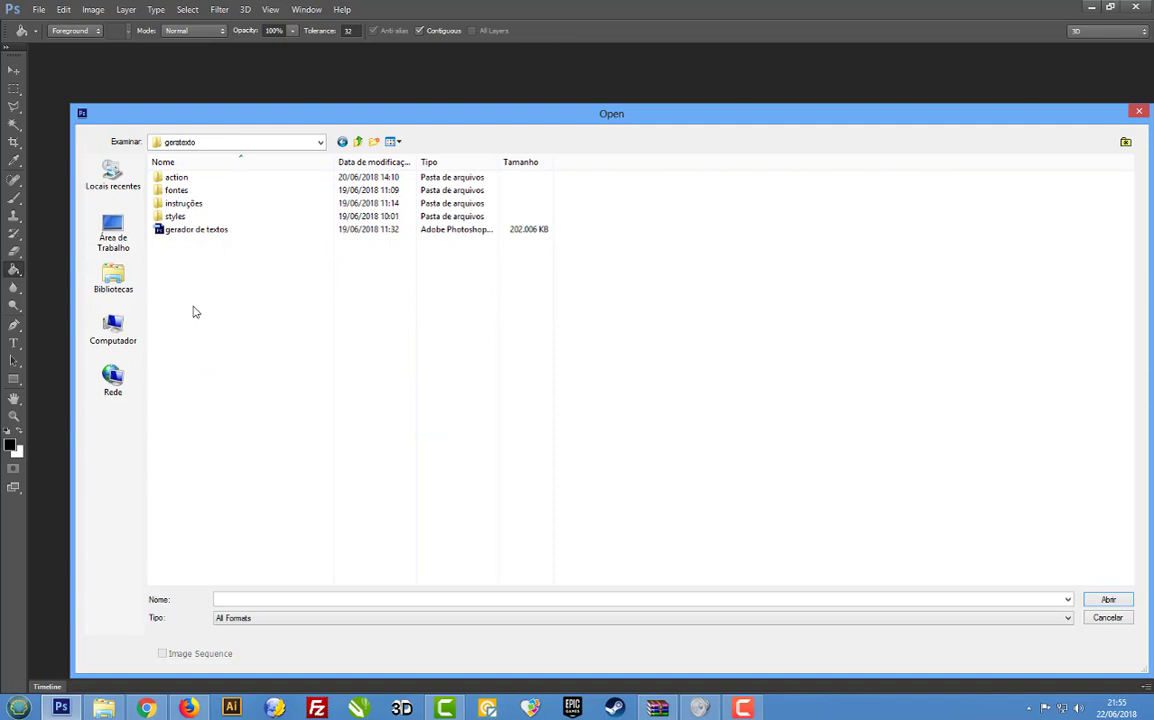
double_click(176, 178)
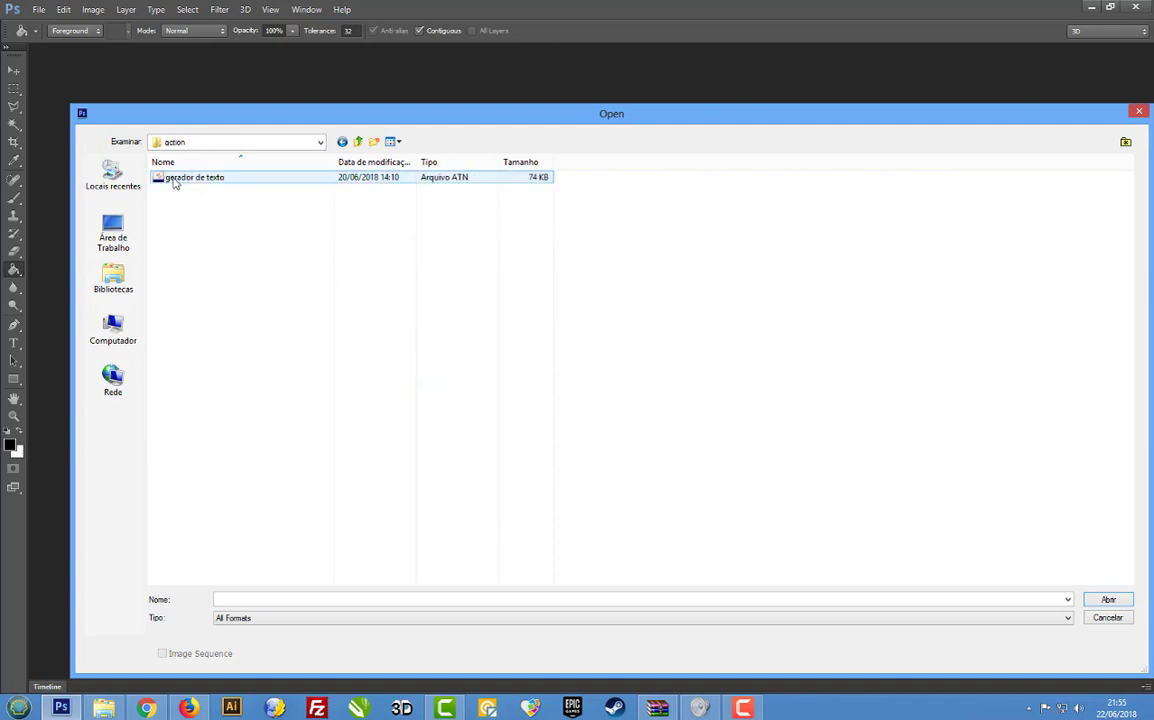
double_click(190, 180)
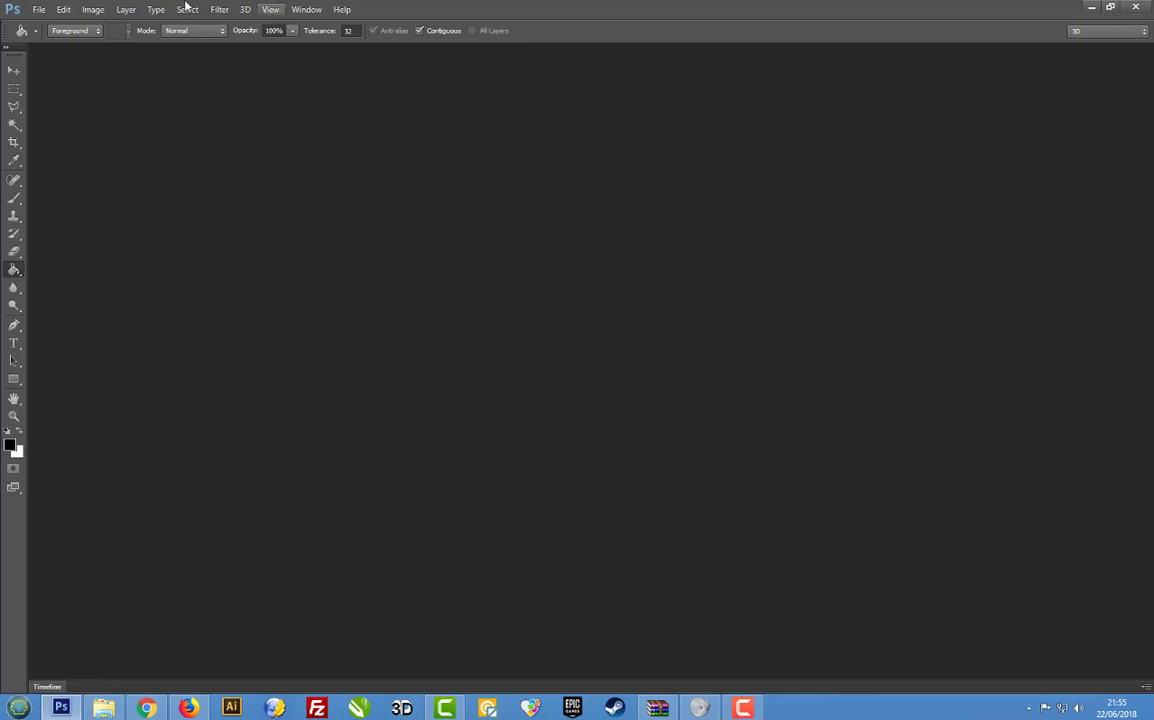
Load the geratexto styles file from the styles folder inside geratexto.
click(38, 9)
click(49, 38)
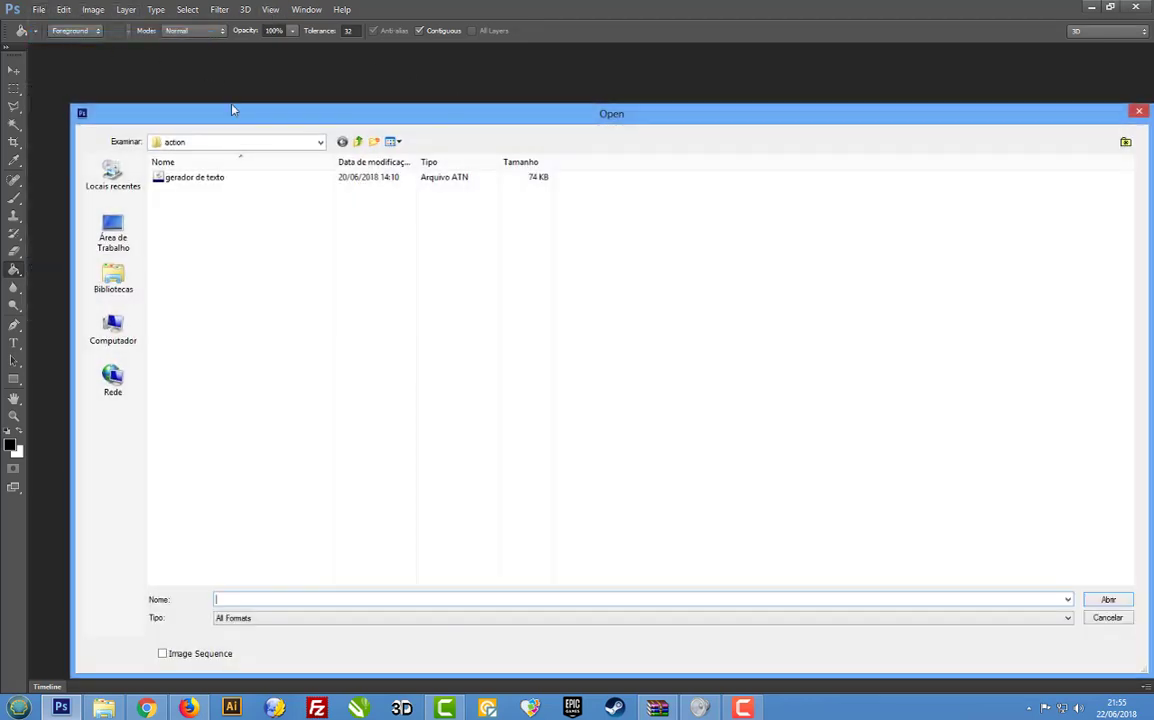
click(357, 141)
double_click(190, 217)
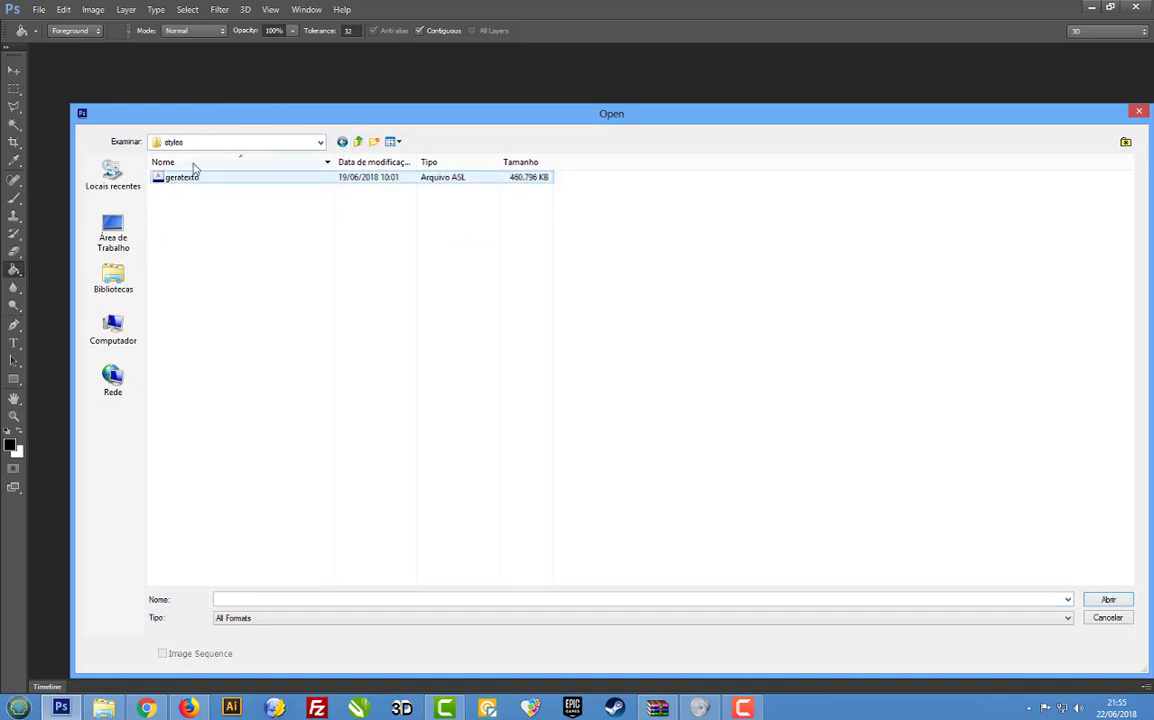
double_click(175, 180)
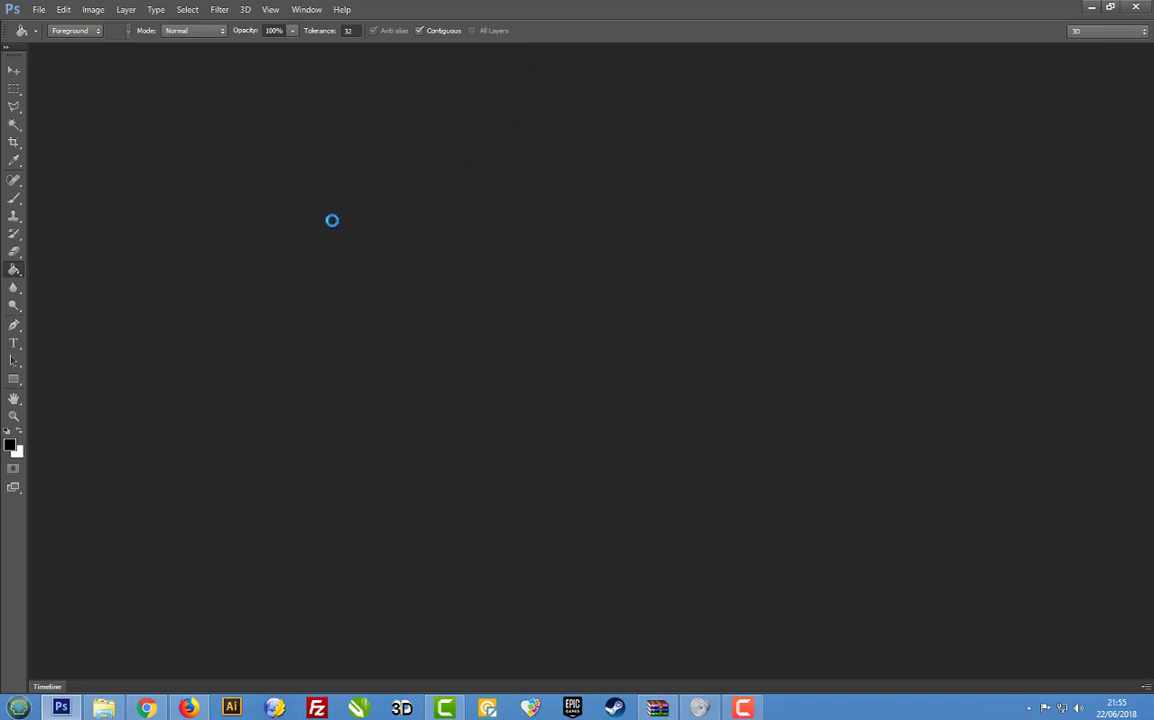
Display the loaded actions and expand the gerador de texto action to inspect its recorded commands.
click(307, 10)
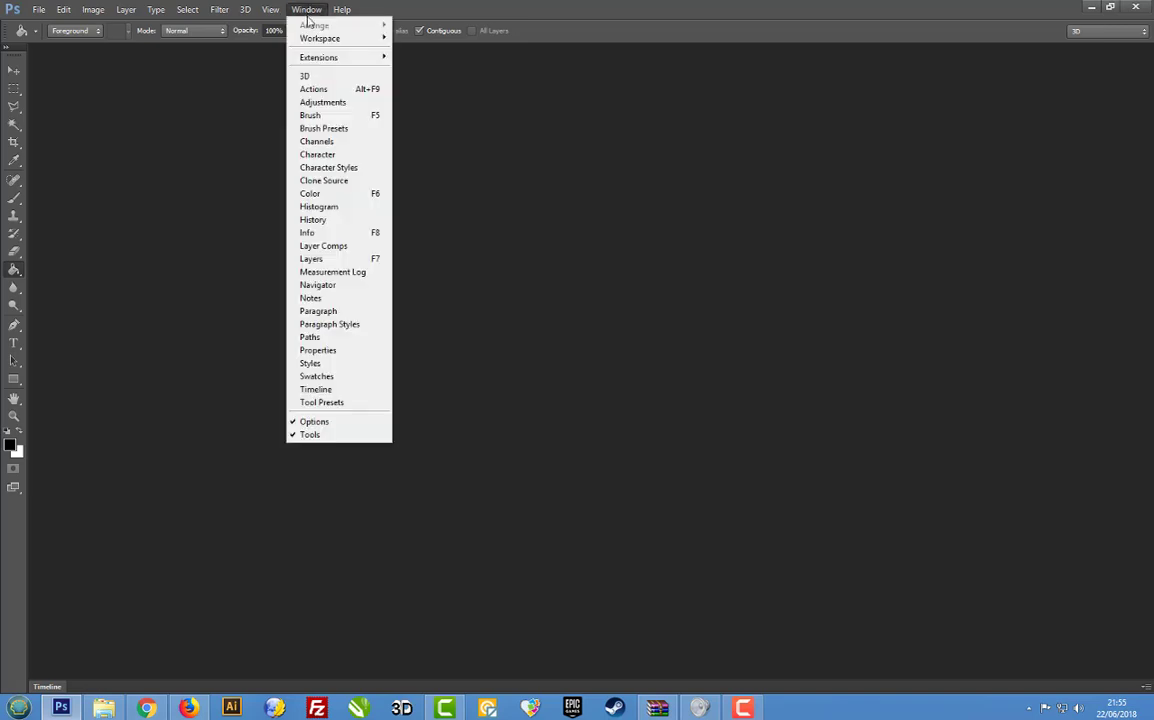
click(318, 88)
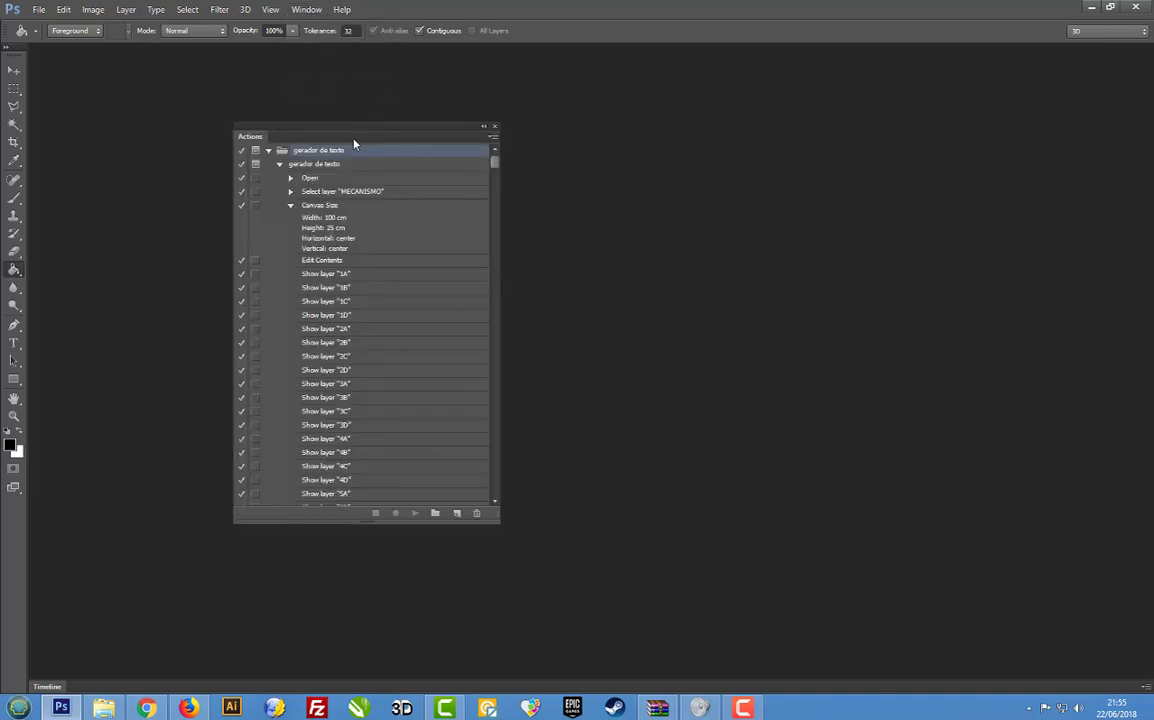
click(281, 164)
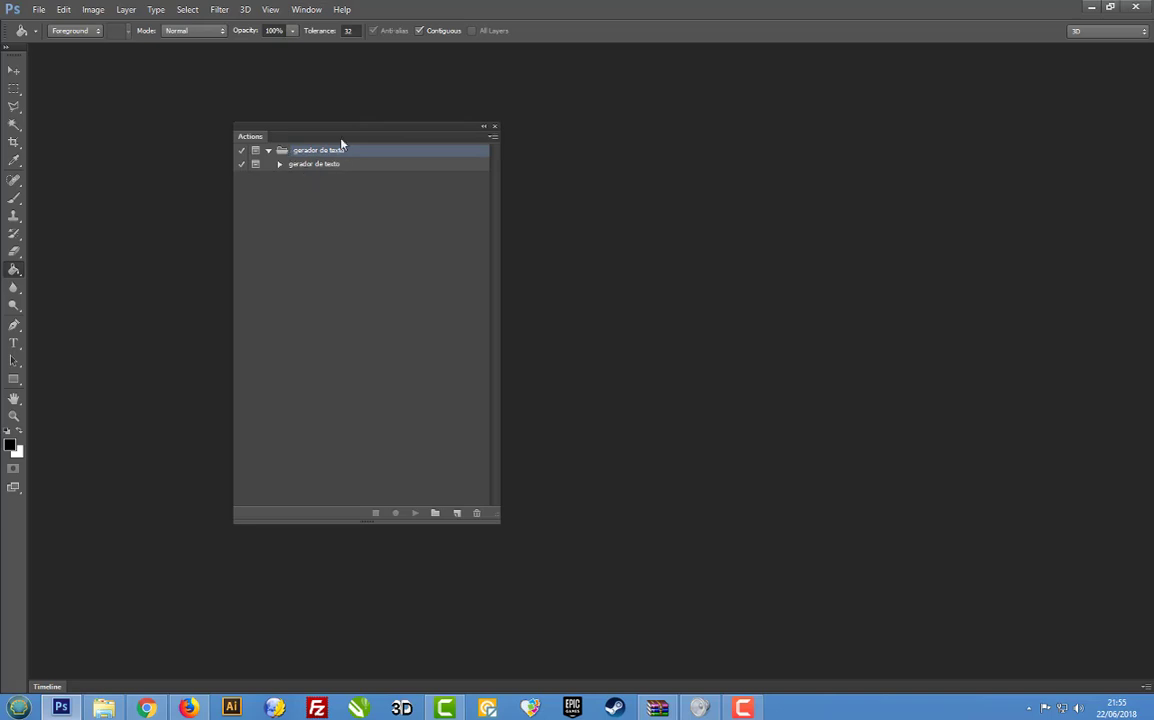
drag(298, 123, 158, 90)
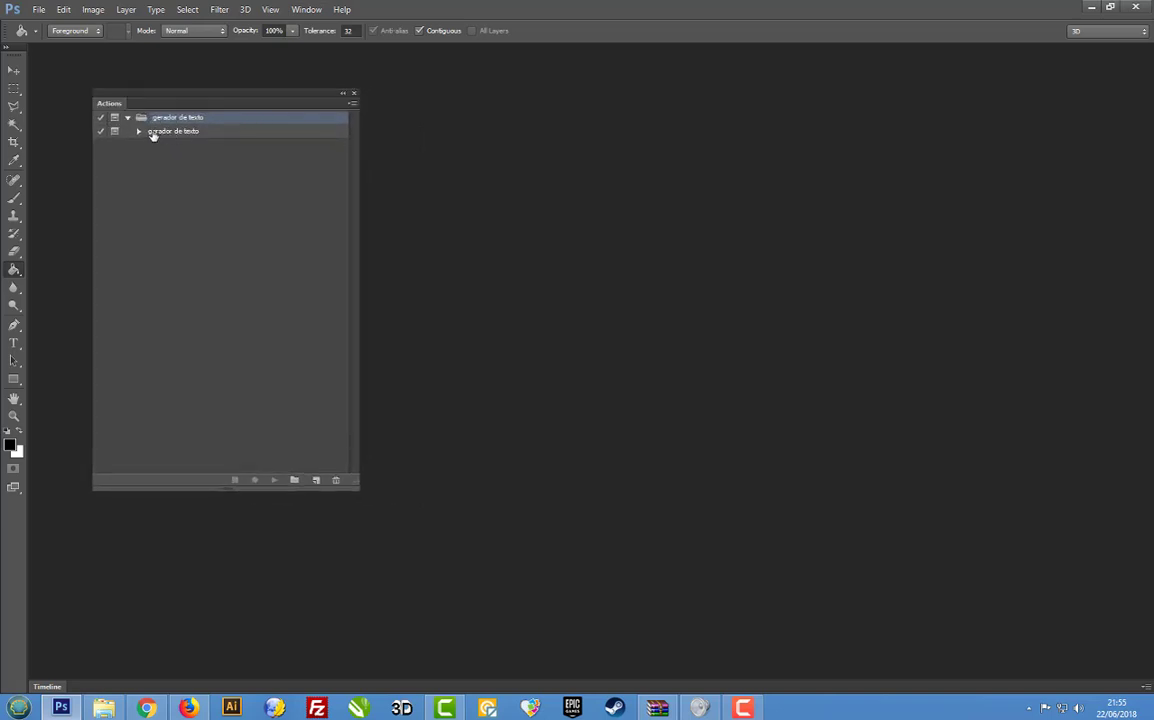
click(141, 134)
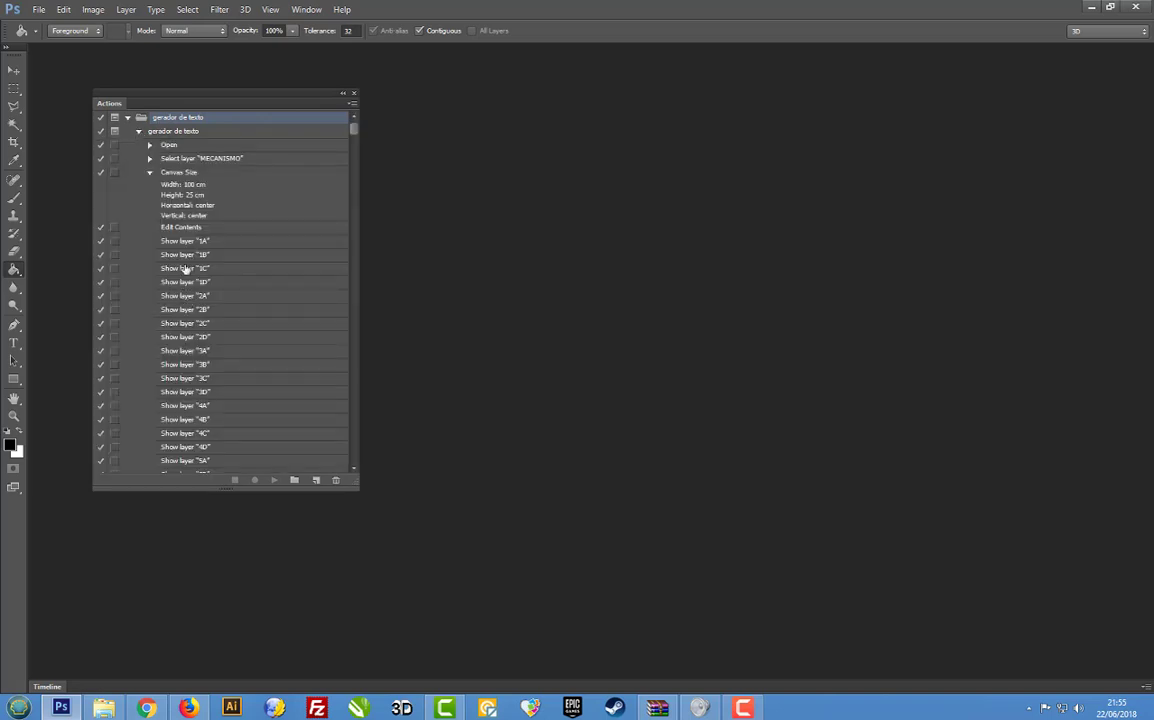
Display the loaded layer styles and move their floating window well clear of the actions list.
click(306, 10)
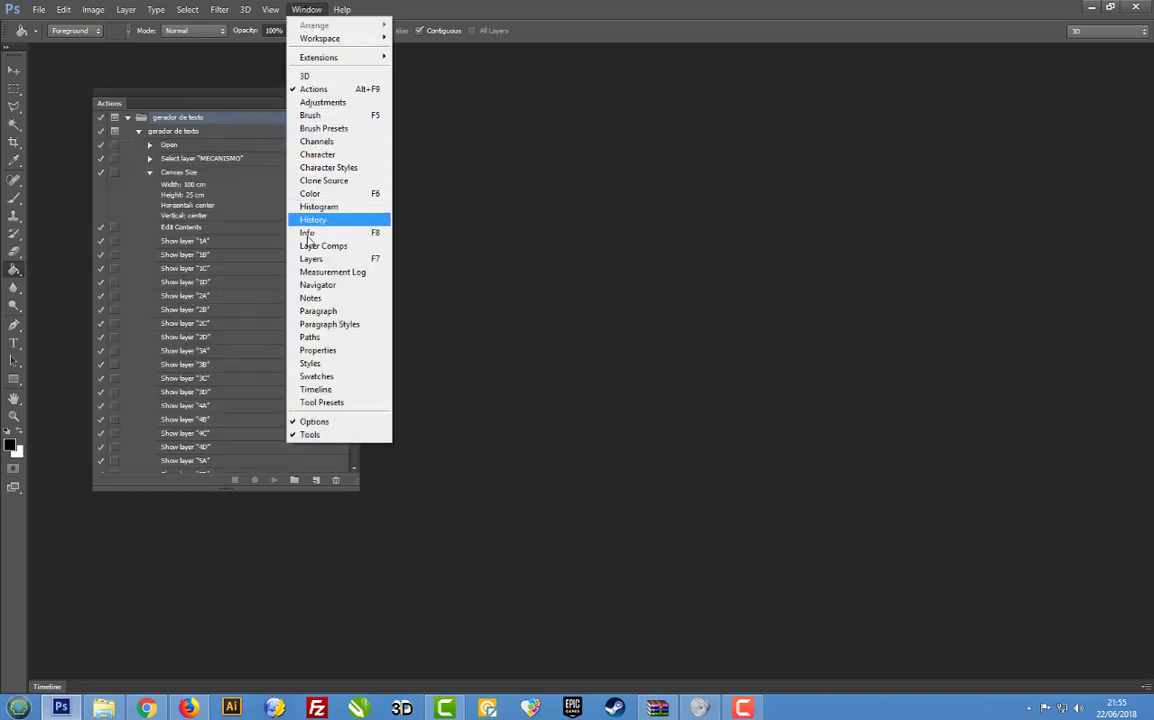
click(340, 364)
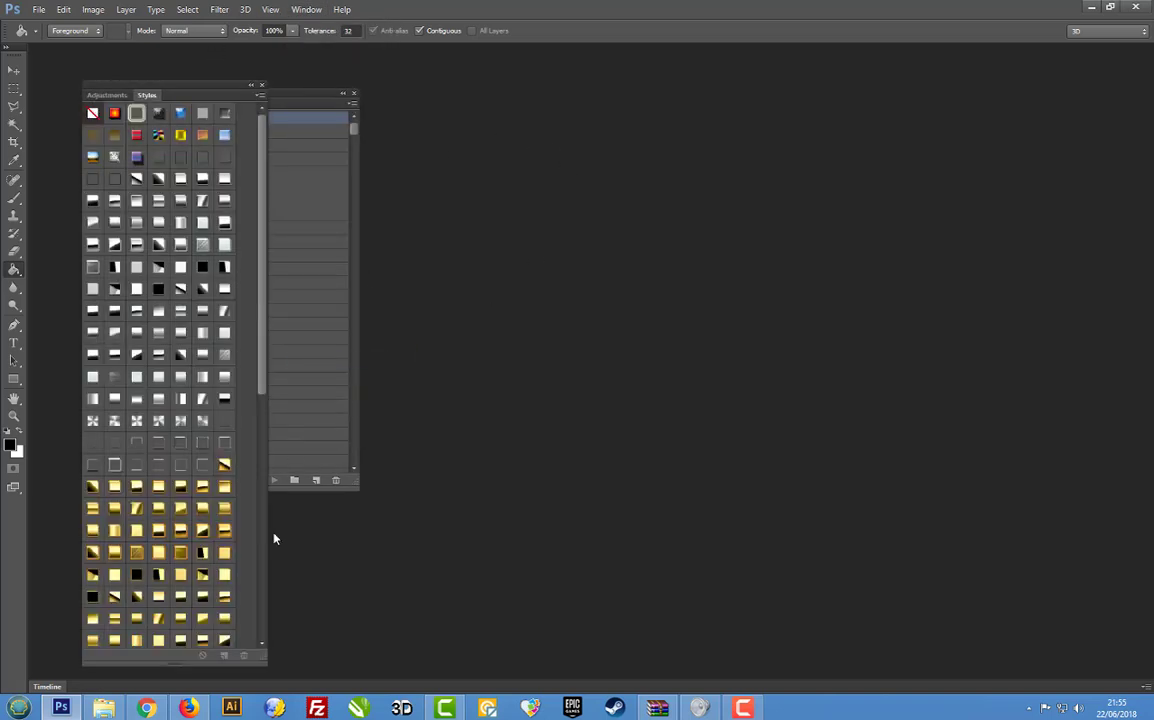
drag(304, 84, 1040, 76)
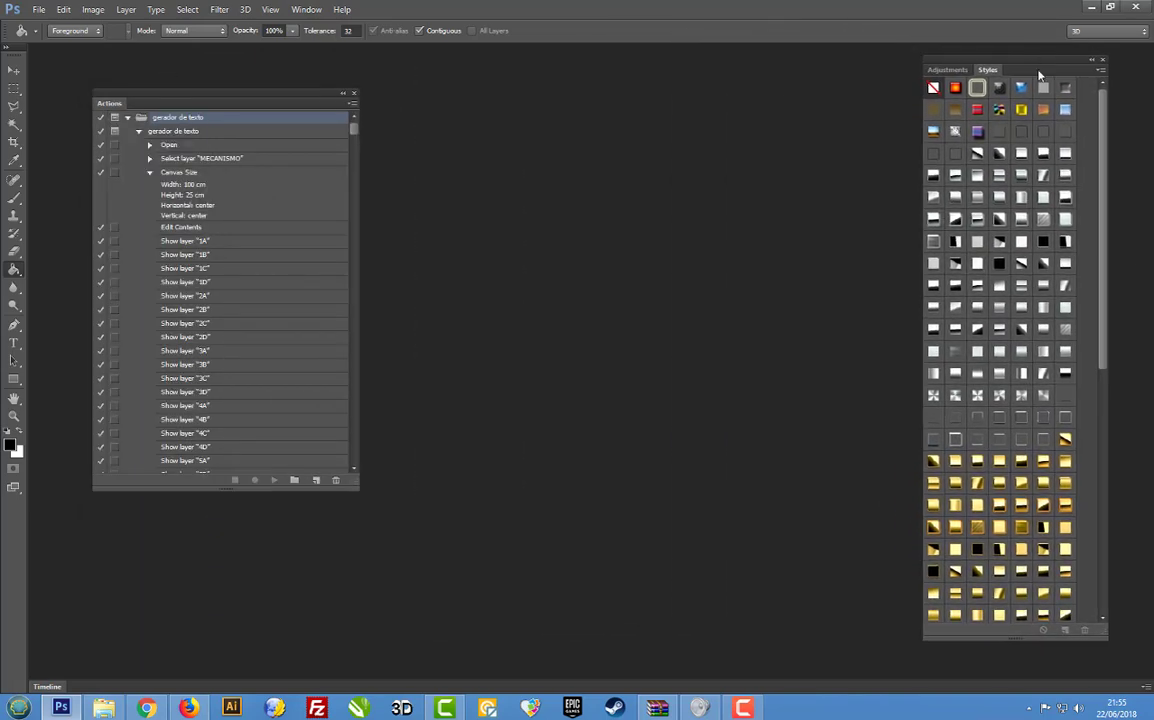
mouse_move(1106, 264)
mouse_down()
mouse_move(1115, 495)
mouse_move(1106, 264)
mouse_up()
Move the floating actions list closer to the tools and make it narrower.
drag(240, 100, 200, 78)
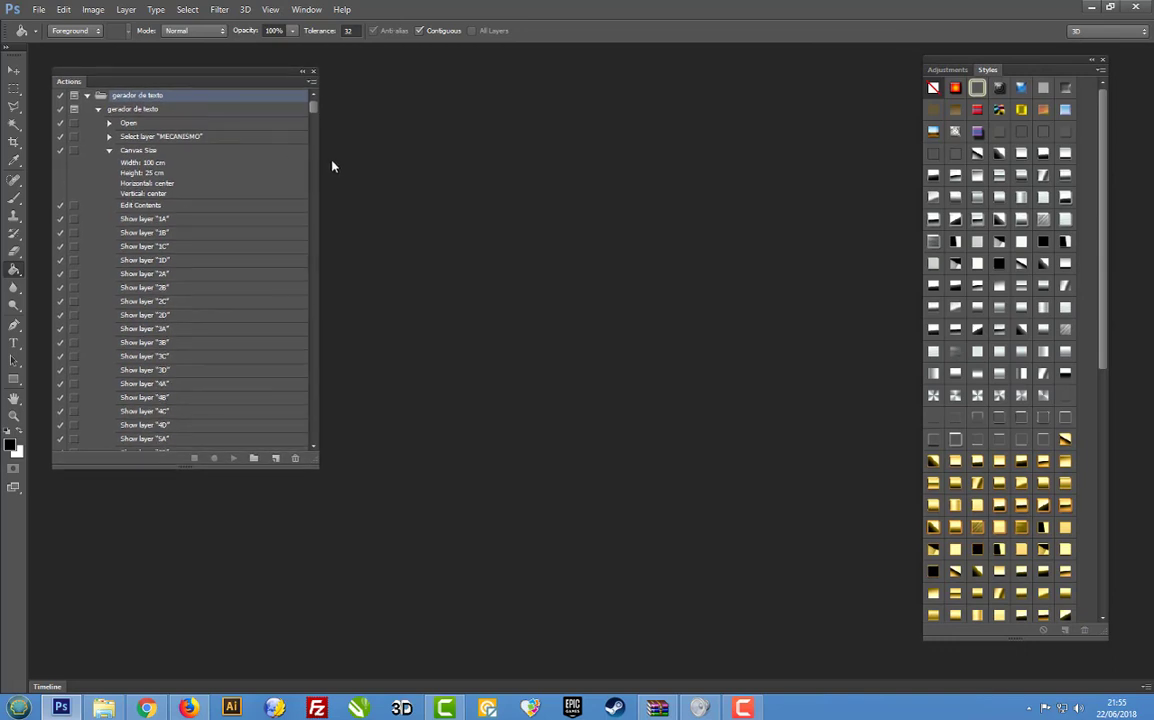
scroll(318, 172, down, 5)
drag(312, 149, 256, 140)
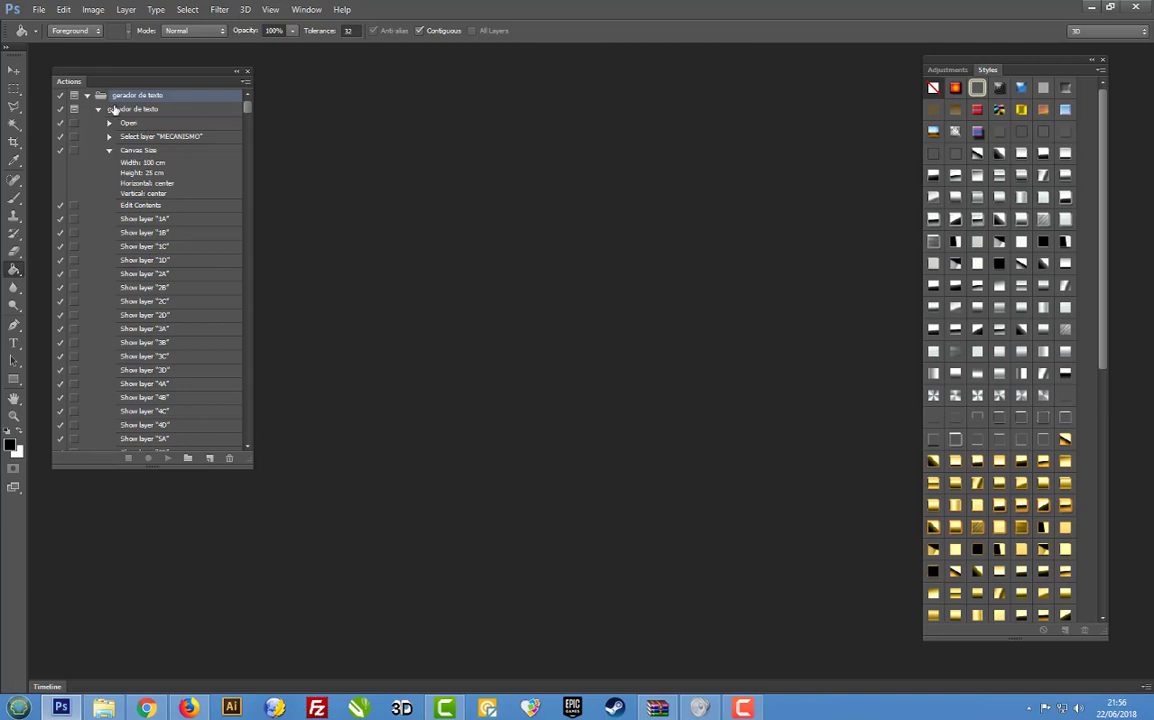
Close the floating actions list and display it again.
click(247, 71)
click(306, 9)
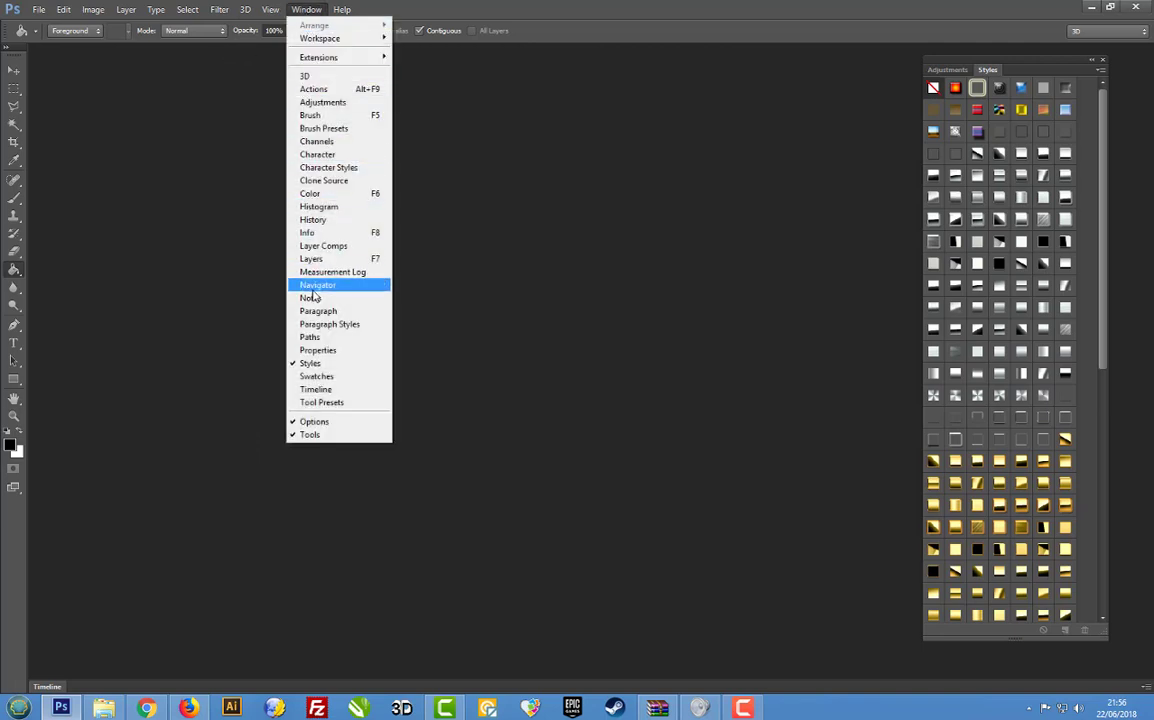
click(324, 90)
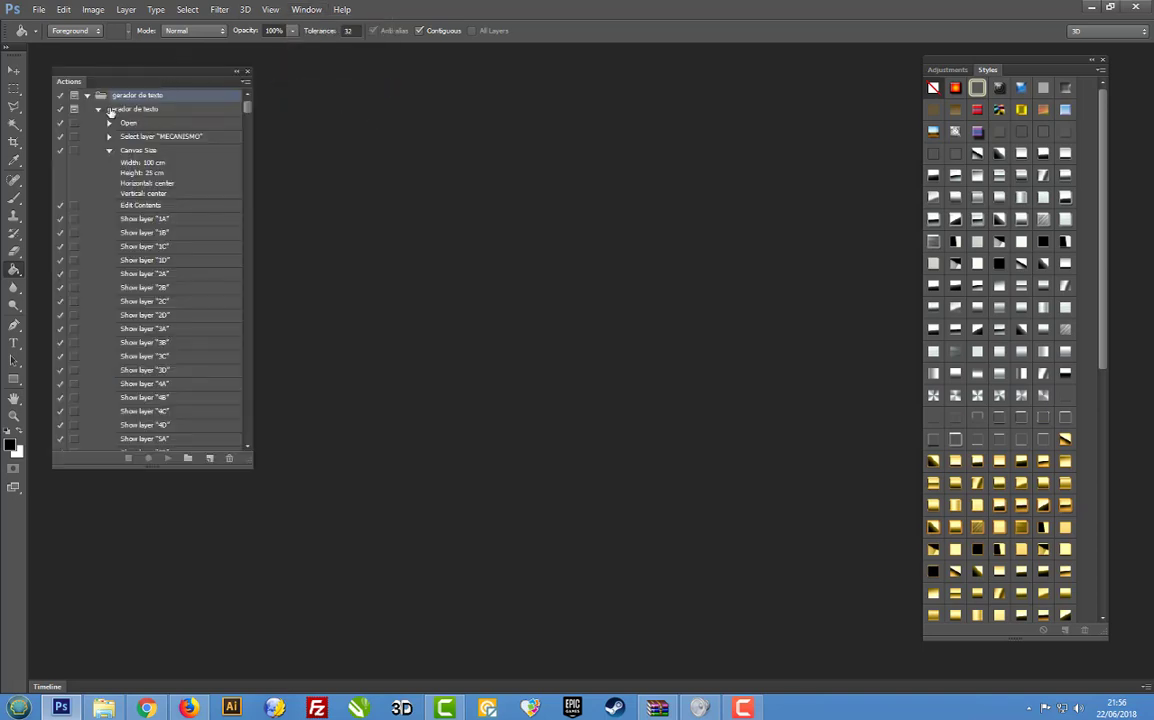
Run the gerador de texto action, continue past its instruction message, and move the Find And Replace Text dialog clear of the actions list.
click(130, 110)
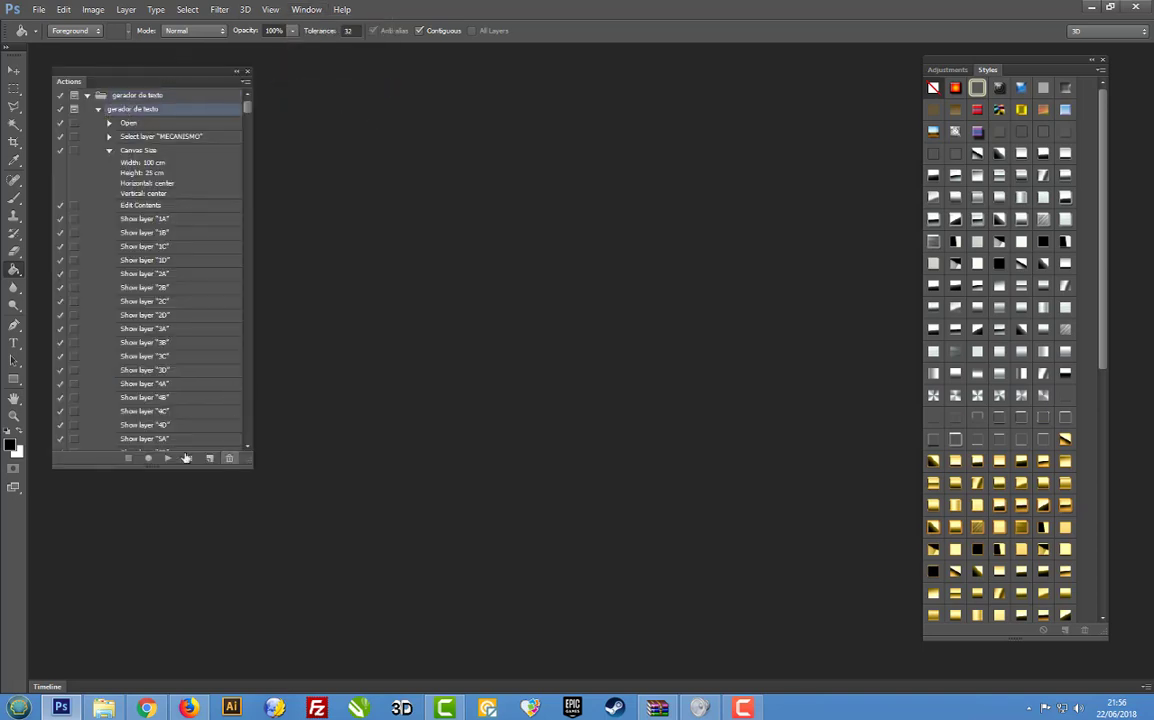
click(170, 459)
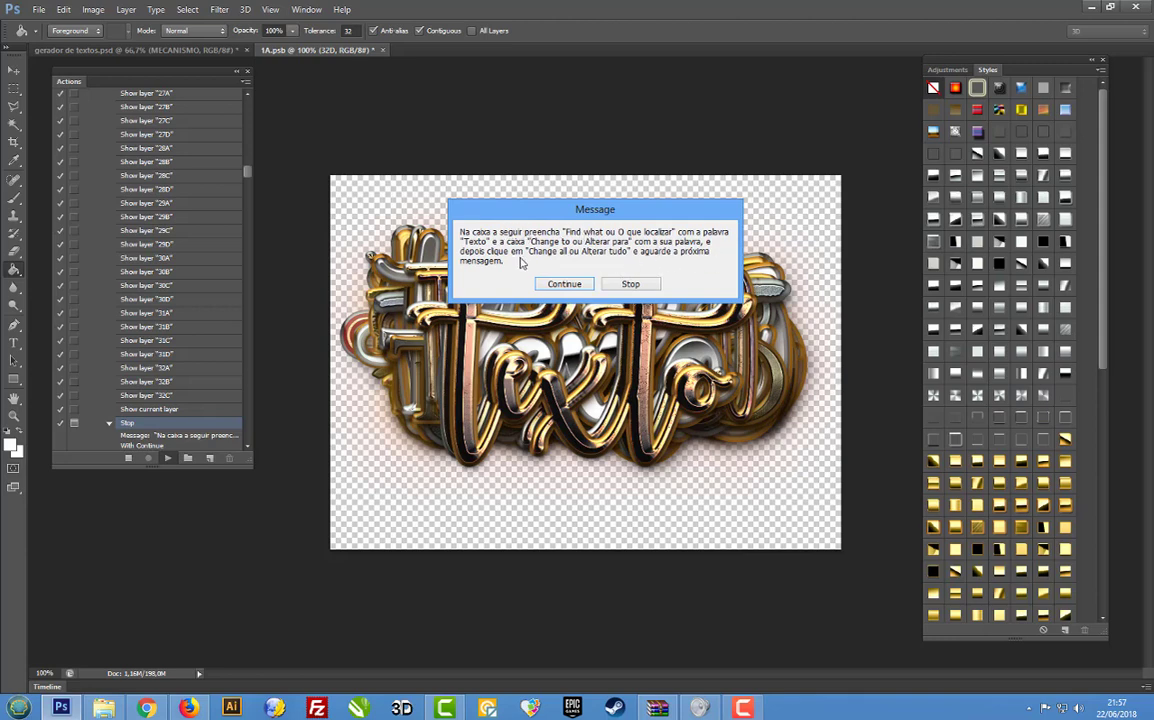
click(558, 283)
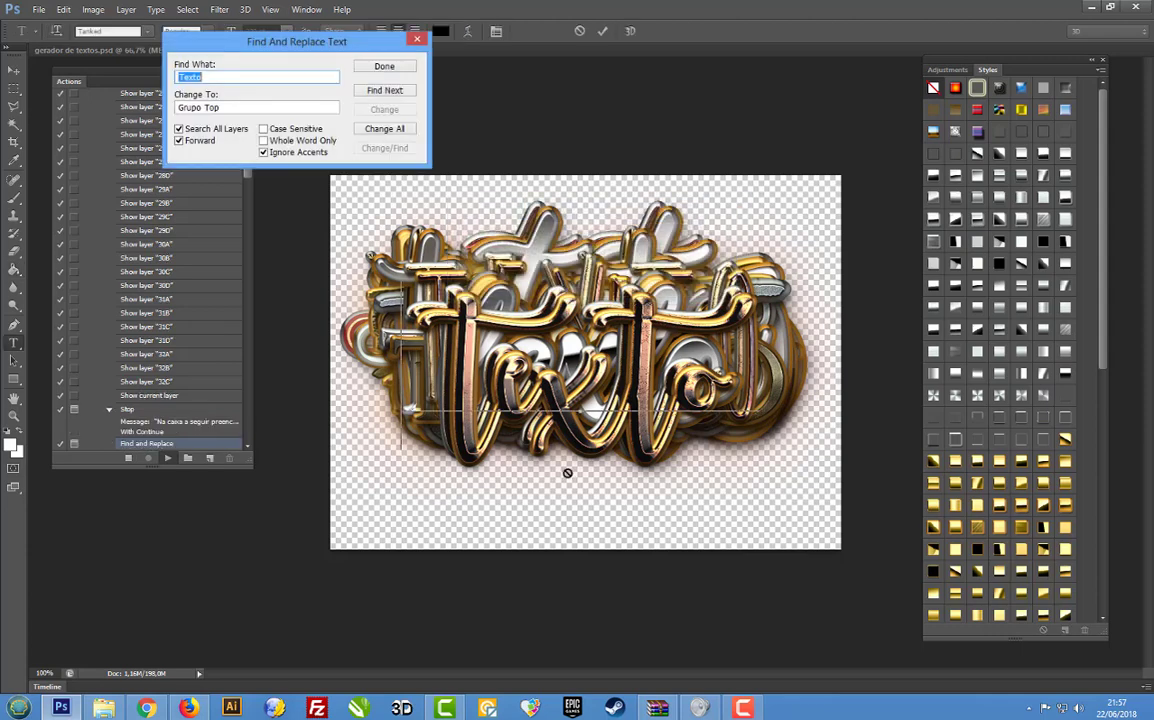
drag(307, 52, 763, 93)
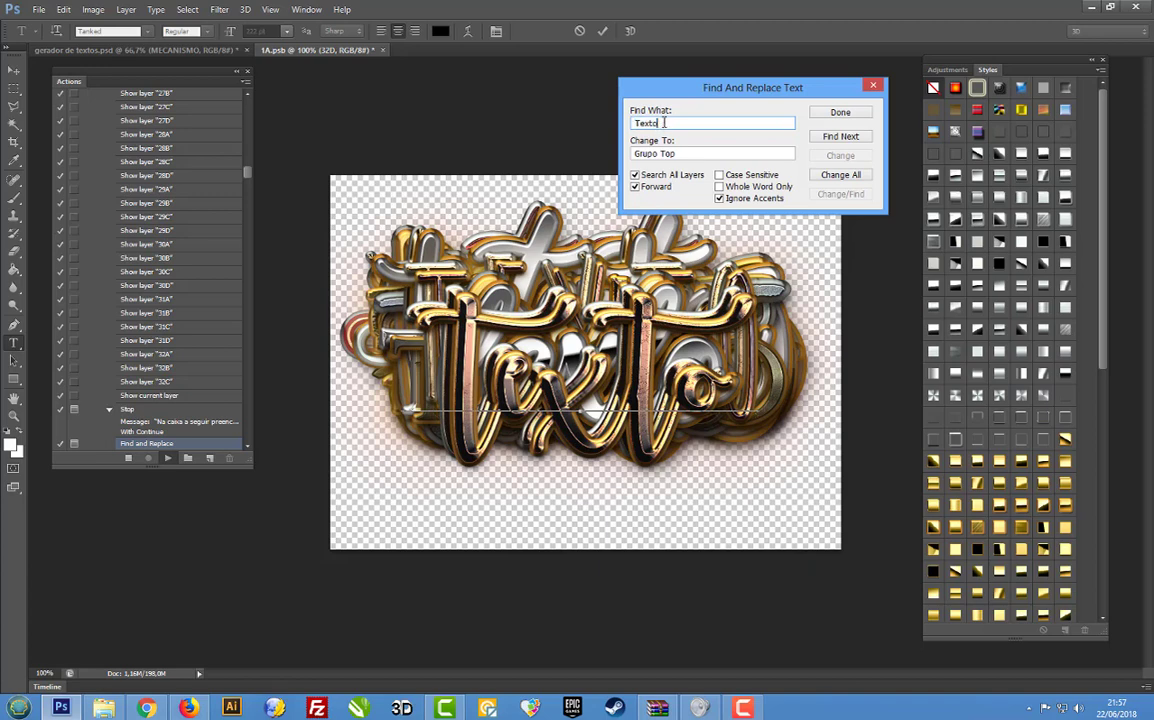
Replace every occurrence of "Texto" with the chosen first name across all layers and dismiss the replacement notice.
drag(677, 153, 585, 153)
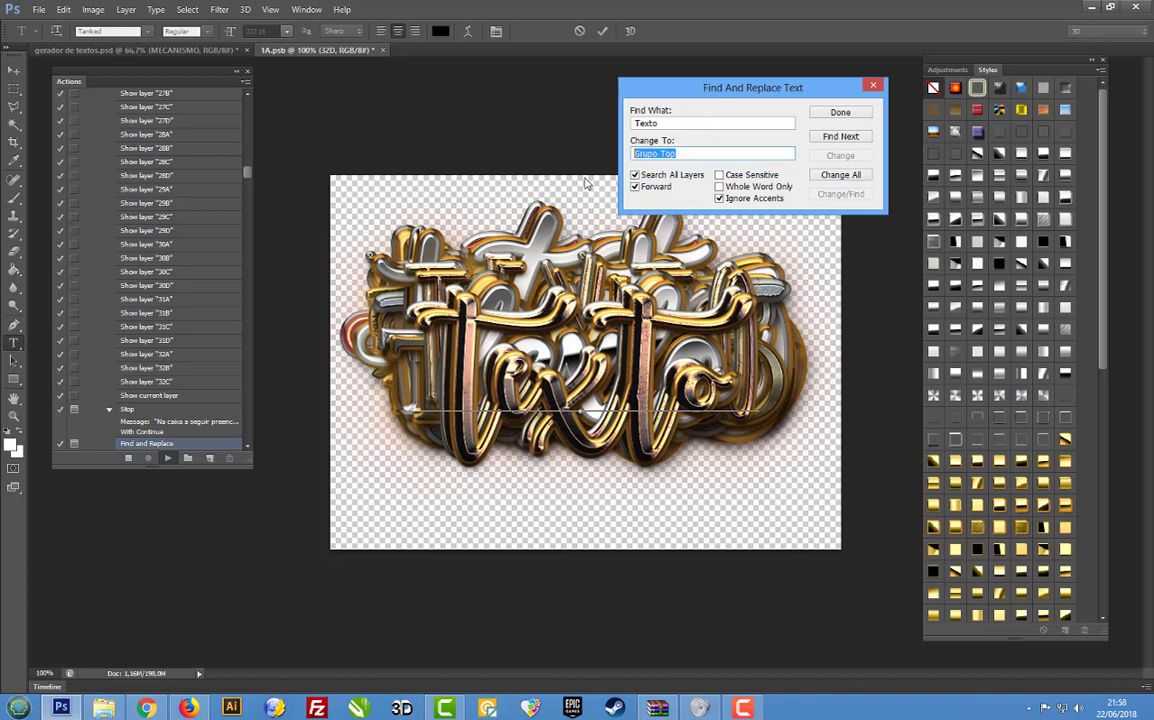
text(Tiago)
click(843, 175)
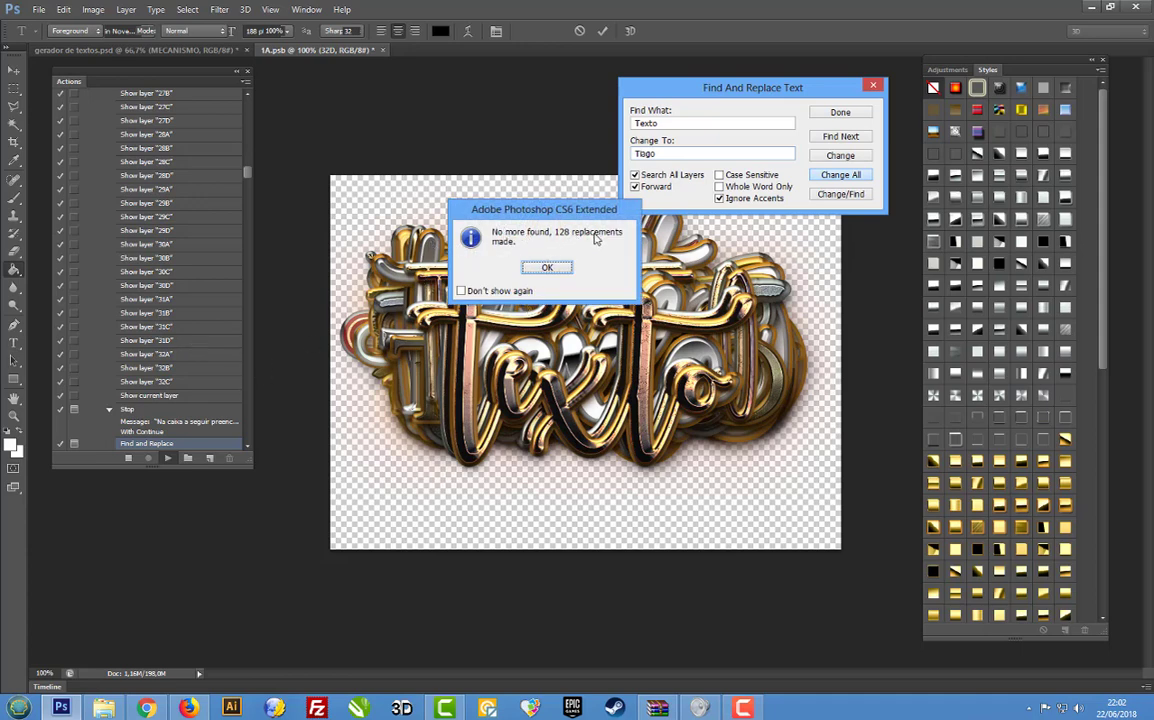
click(547, 268)
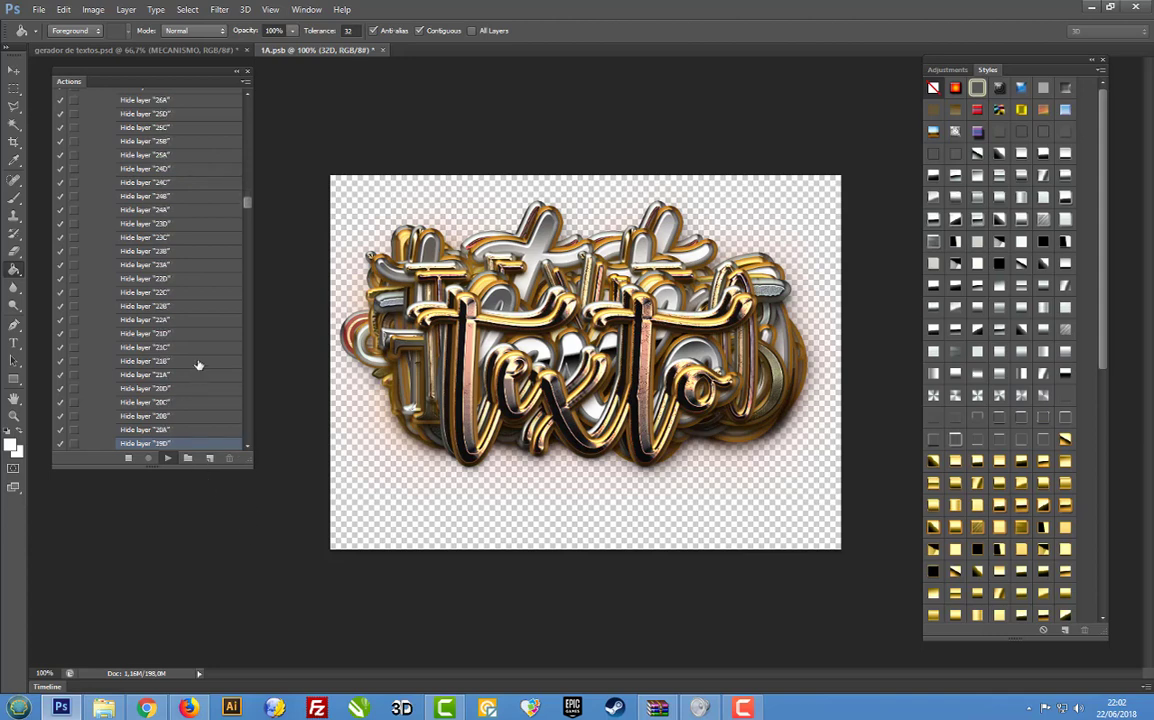
Switch to File Explorer, show the font files in geratexto's fontes folder with their install option, and return to Photoshop without installing.
click(104, 708)
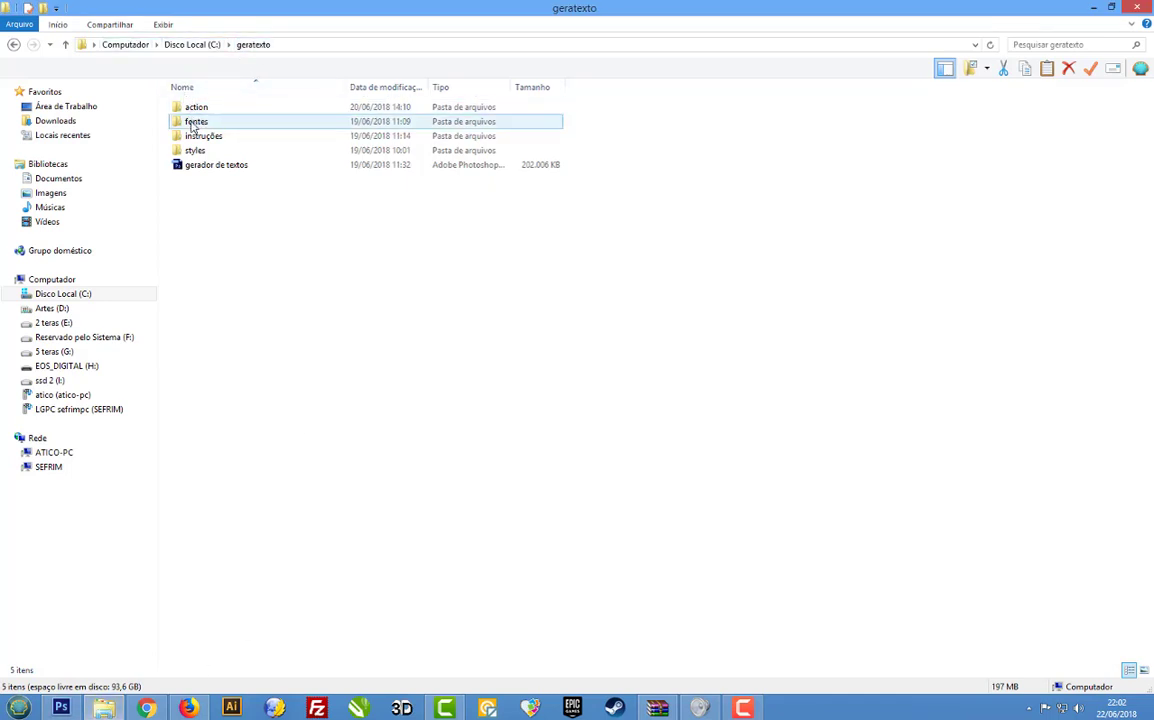
double_click(195, 123)
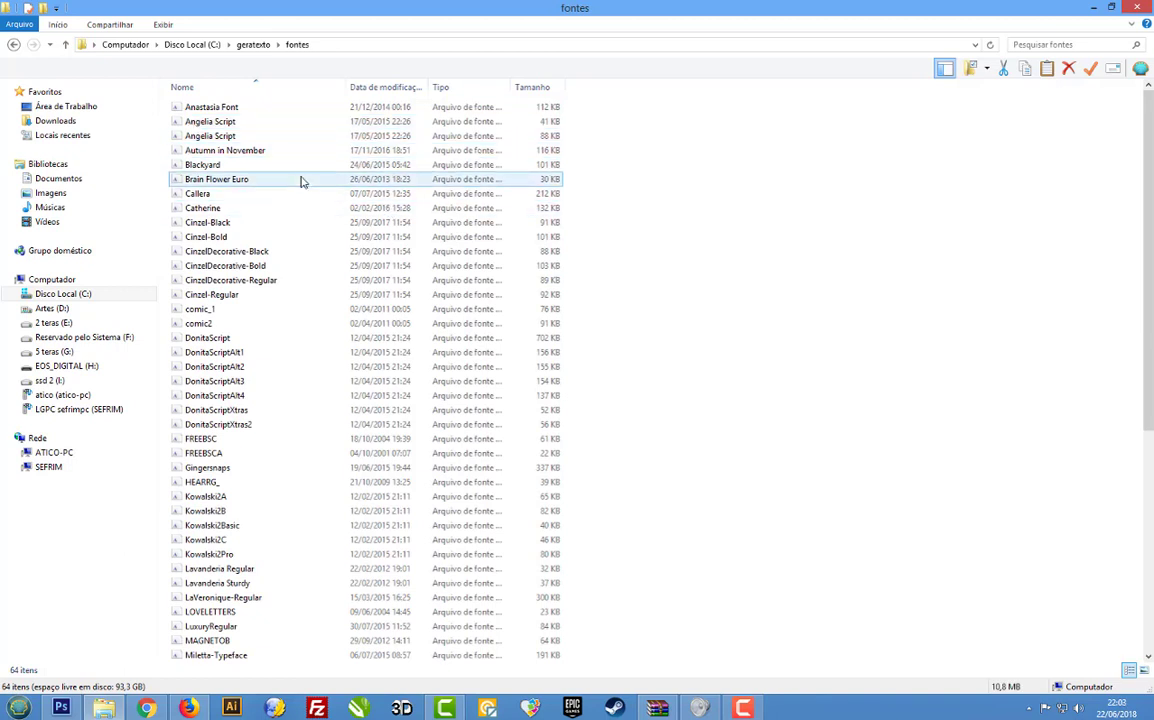
click(297, 193)
key(ctrl+a)
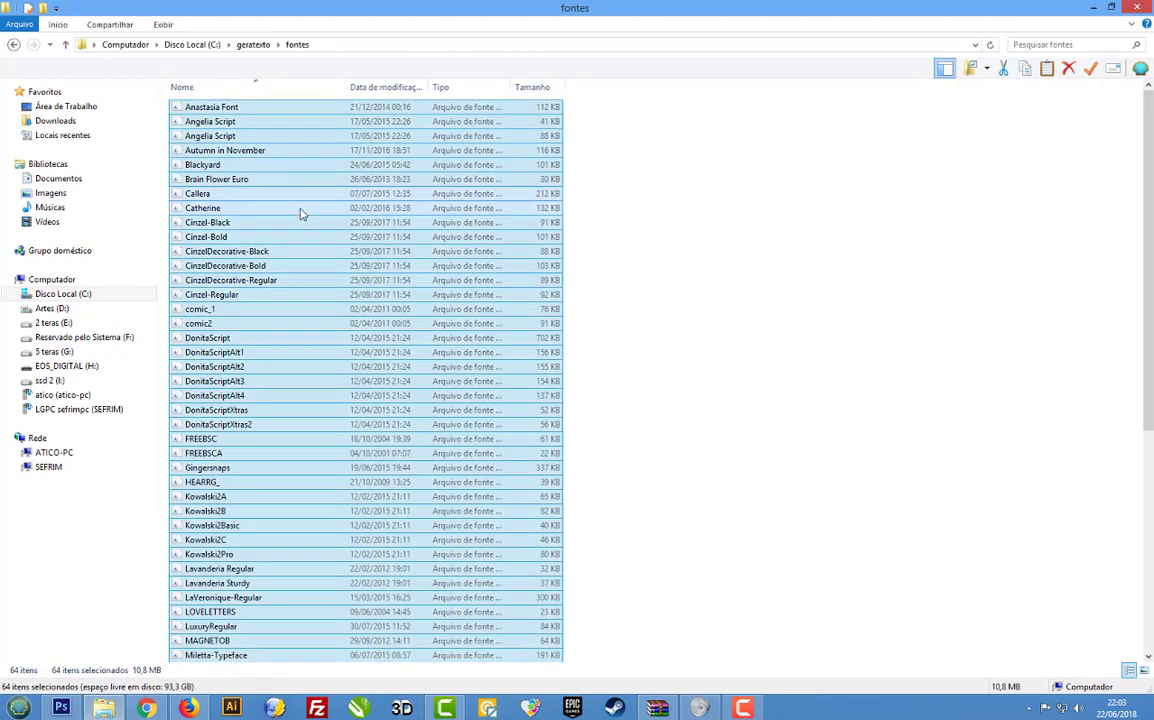
right_click(199, 197)
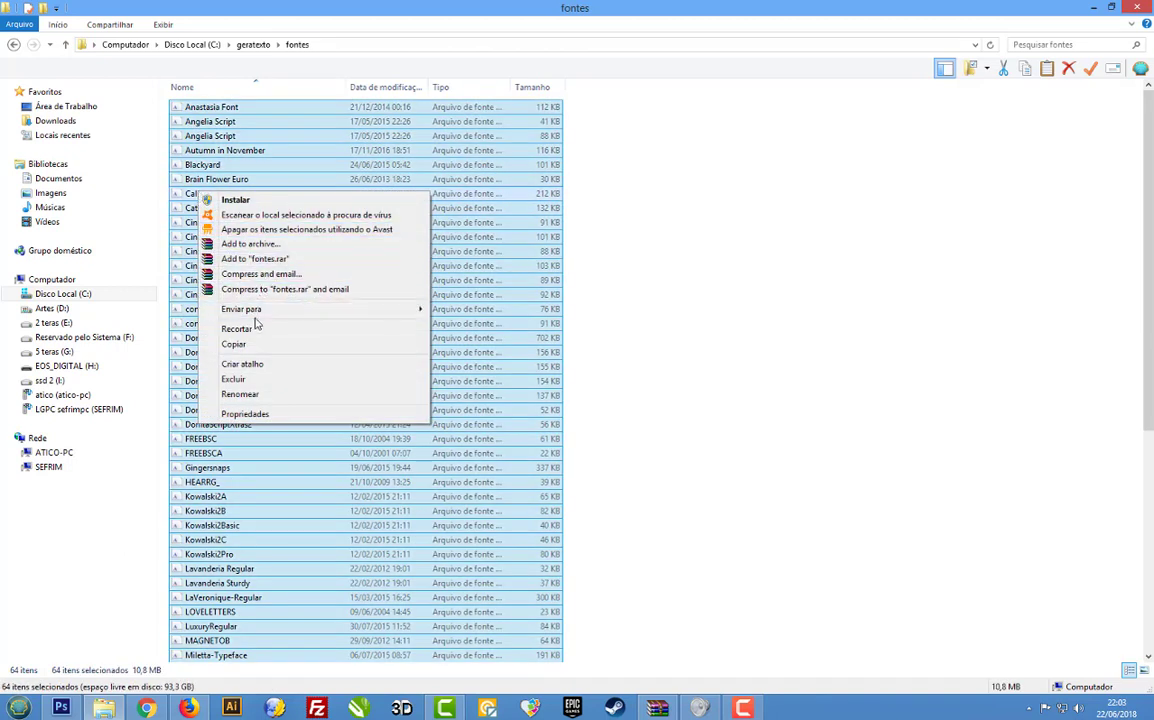
click(626, 232)
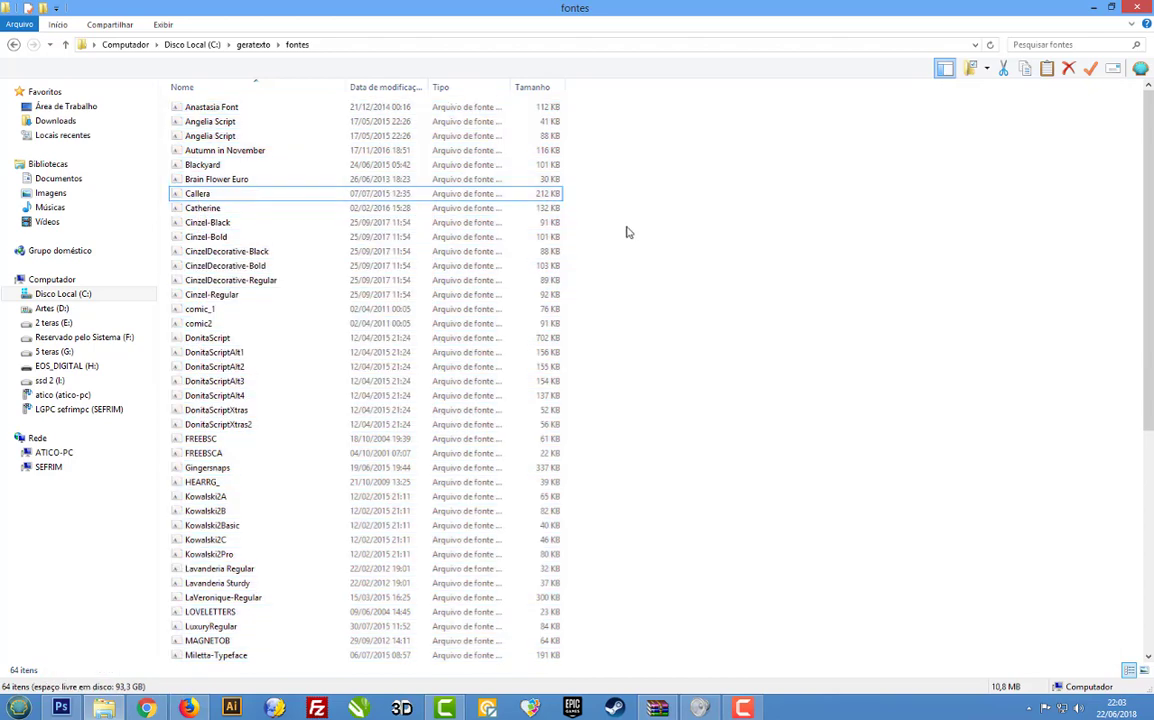
click(253, 45)
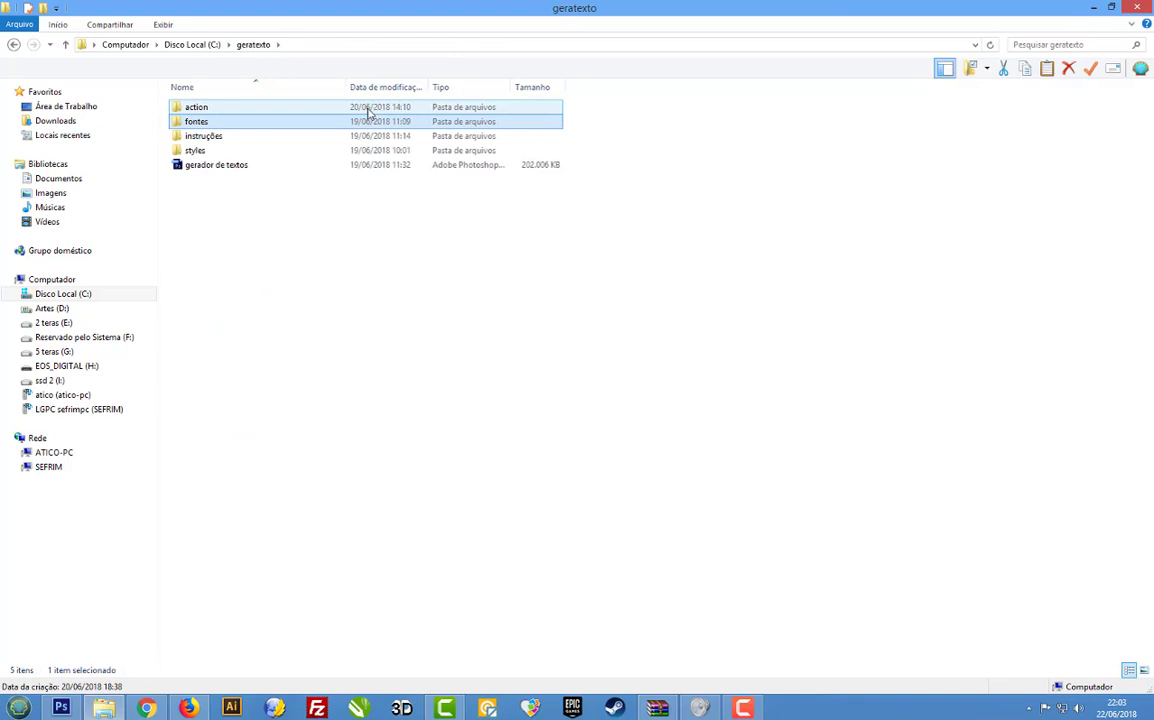
click(1093, 8)
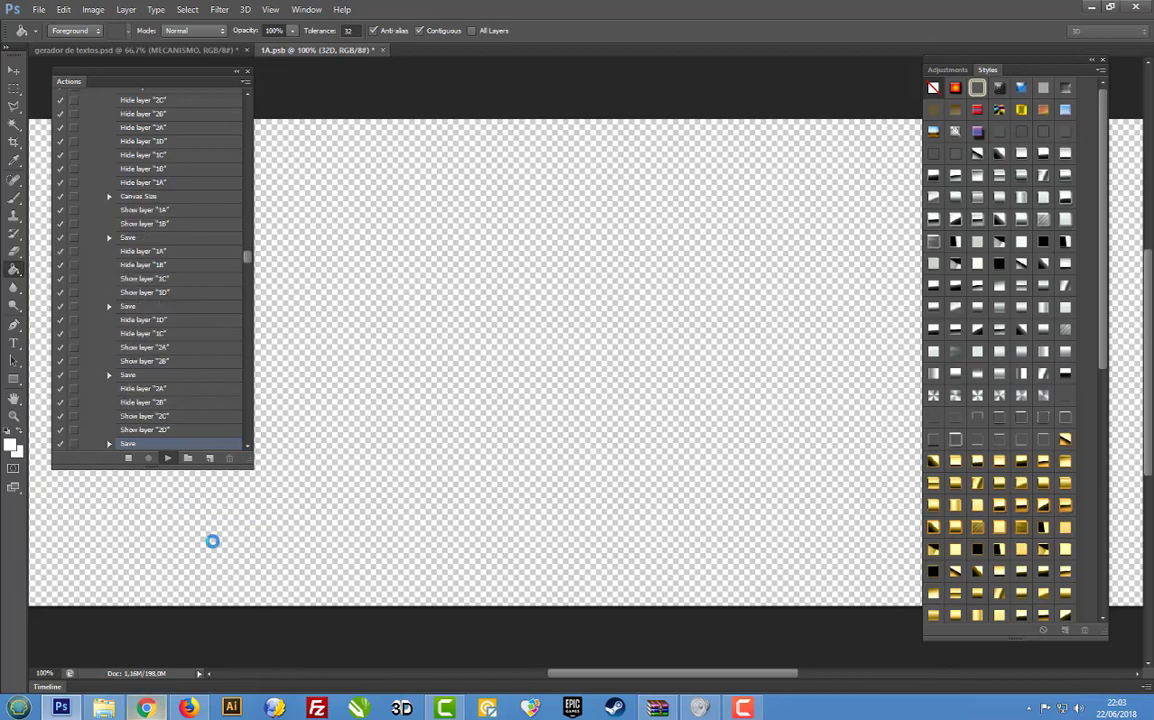
Switch to File Explorer, look through the images in C:\letras, and return to Photoshop to check the action's progress.
click(104, 708)
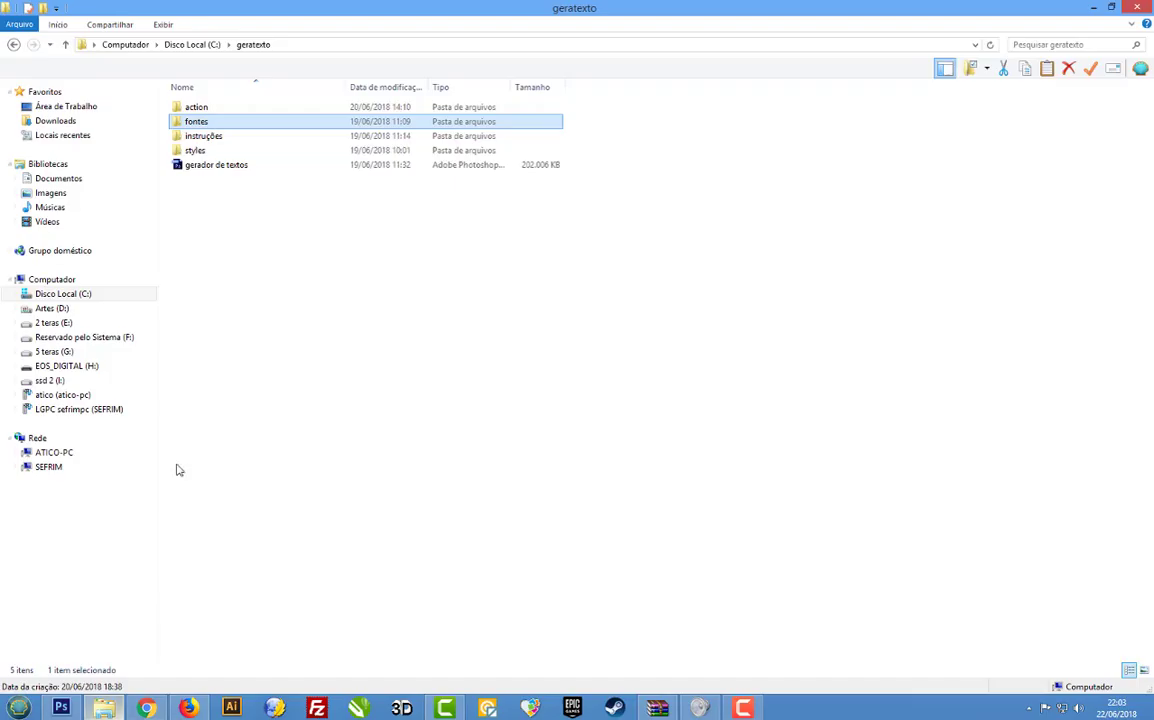
click(190, 44)
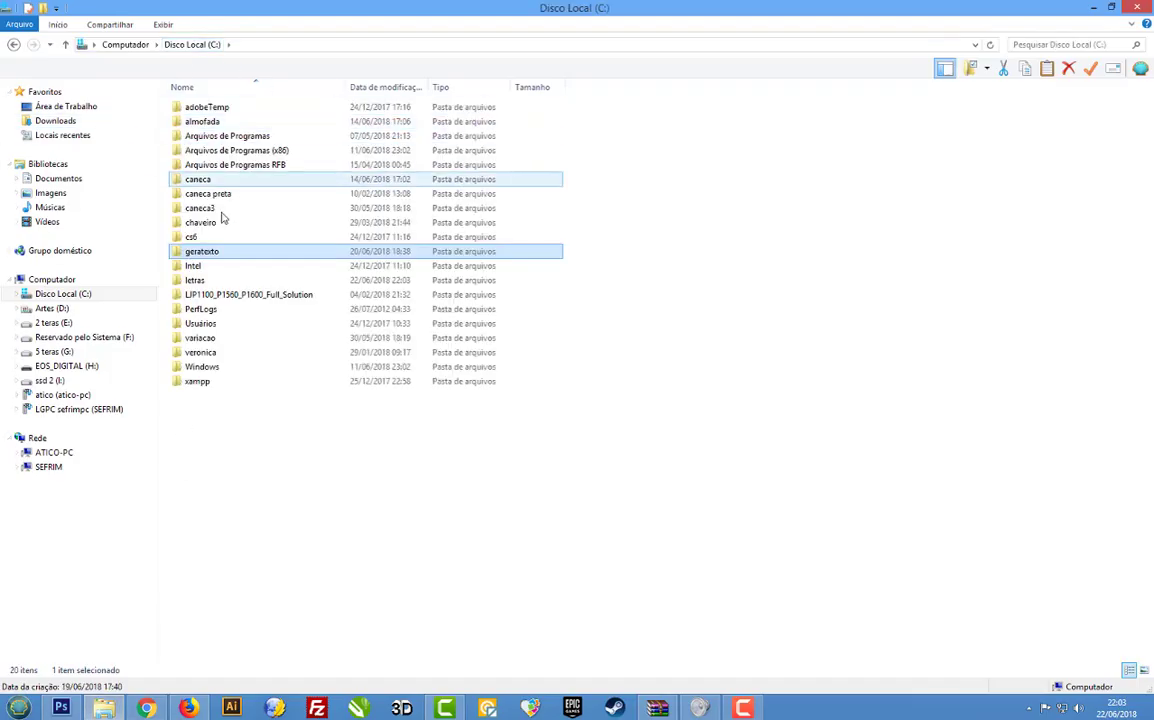
double_click(200, 264)
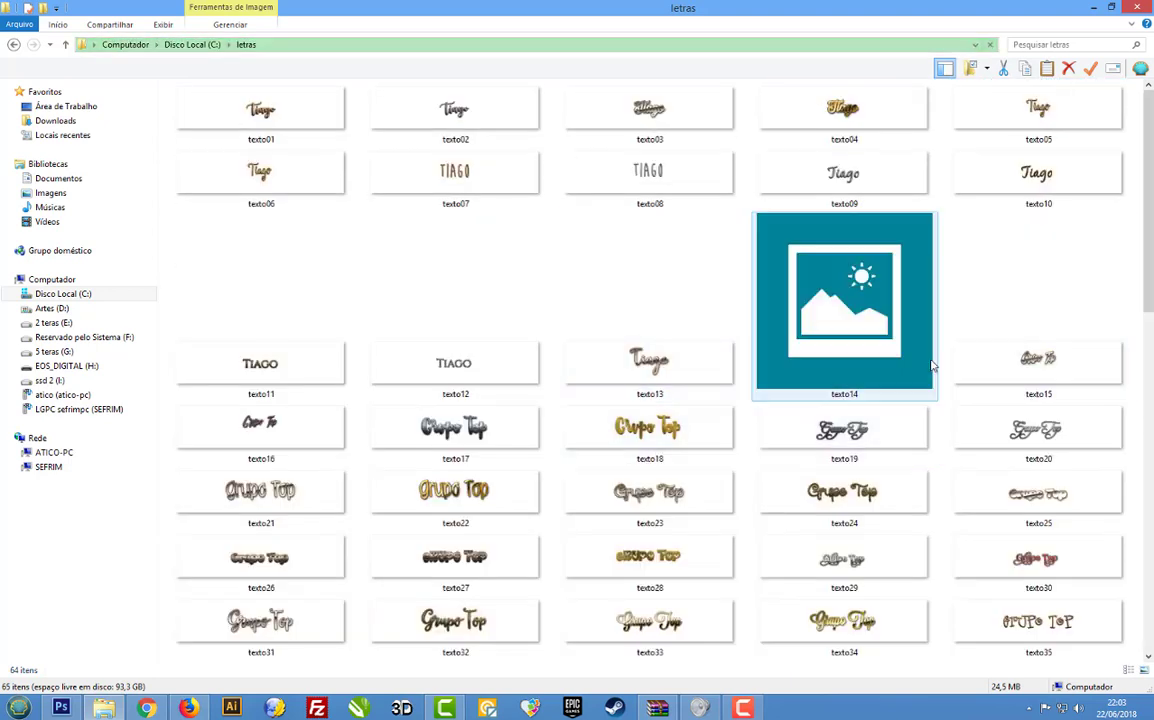
scroll(930, 385, down, 5)
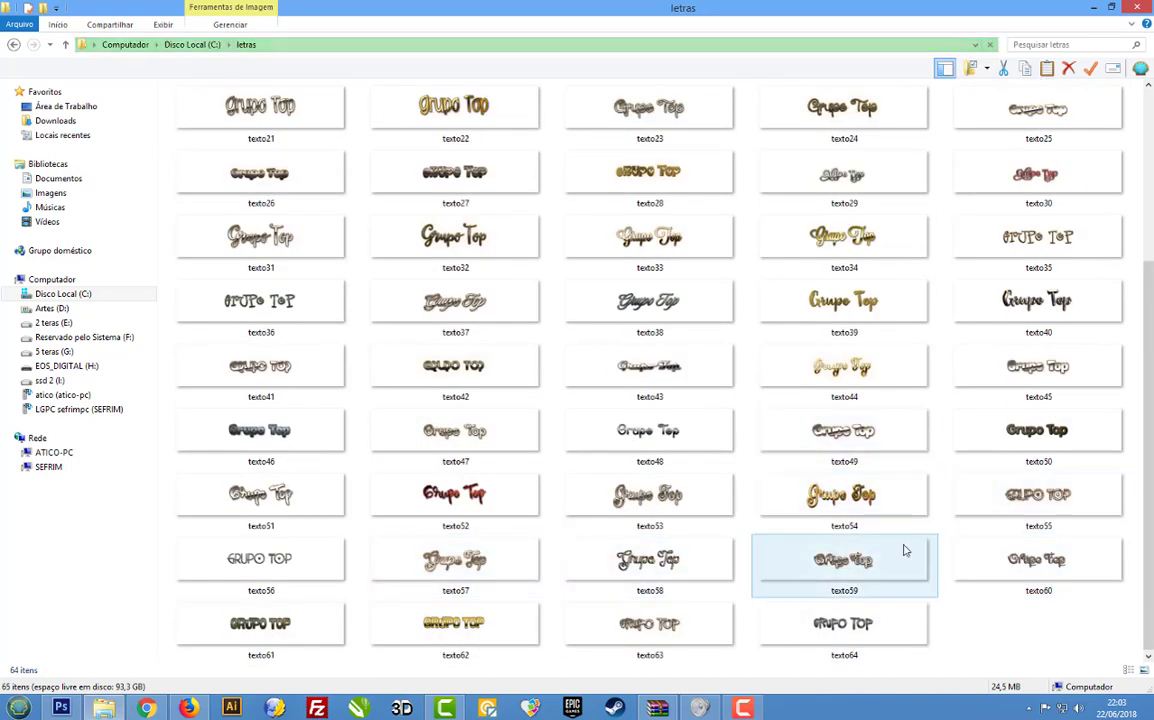
key(alt+Tab)
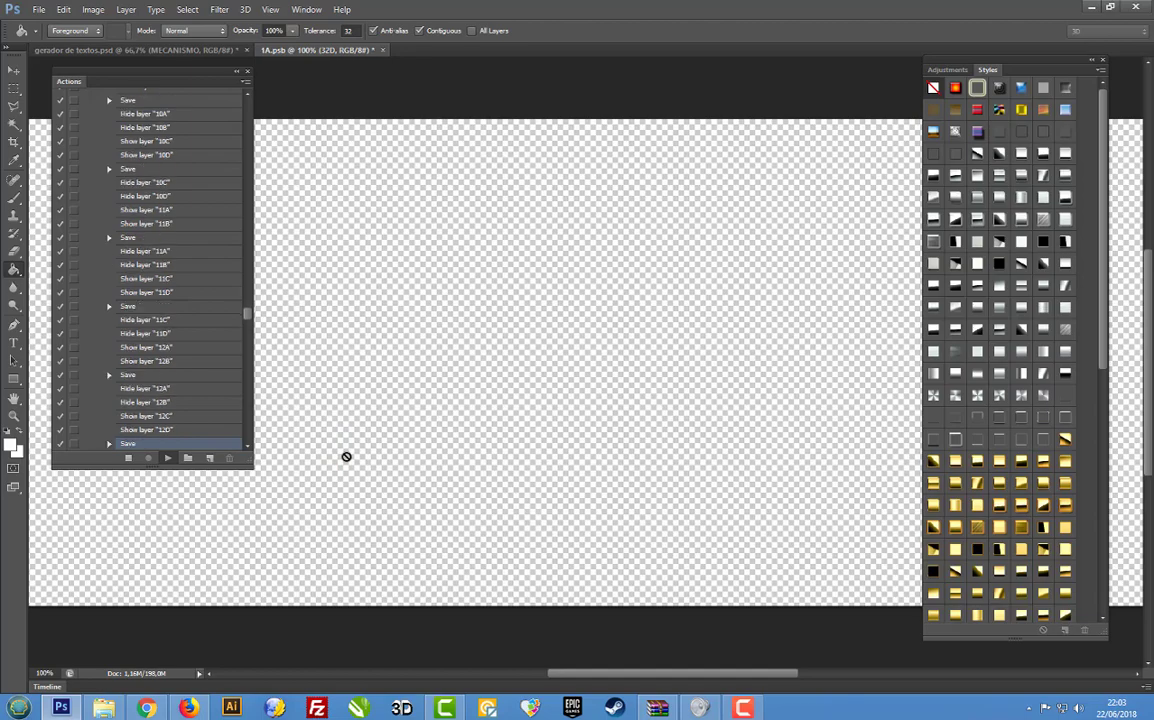
Switch back to File Explorer, reopen the letras folder on drive C, and examine which text images the action has regenerated.
click(104, 708)
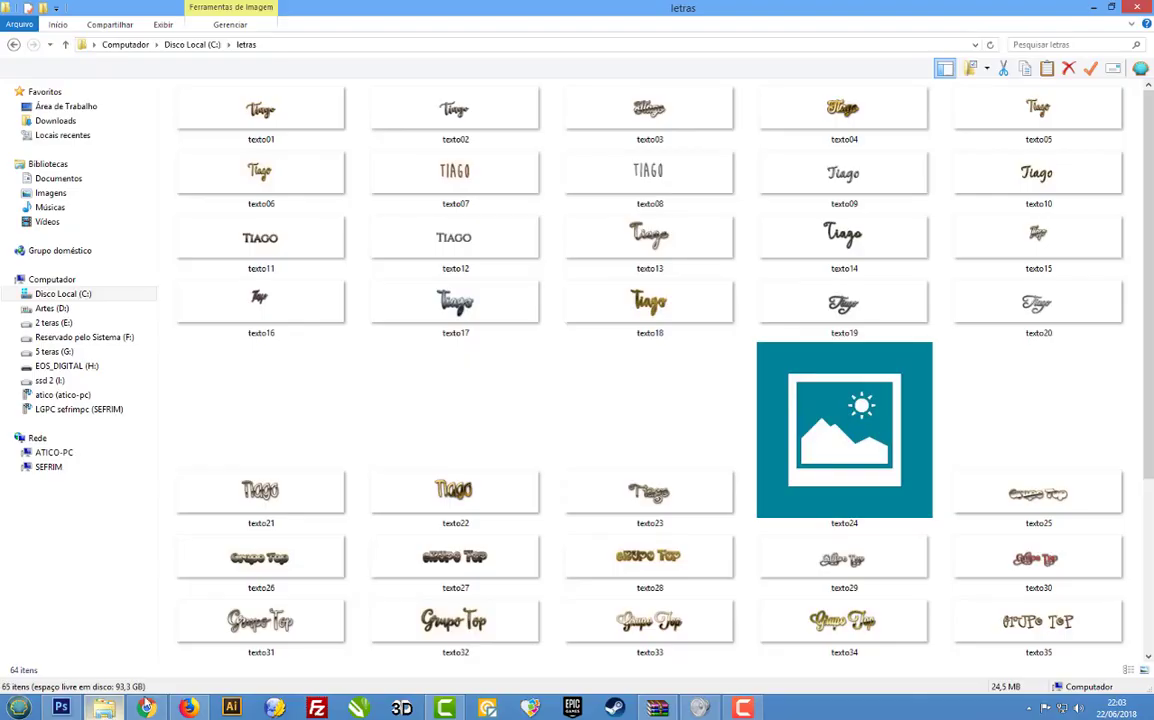
click(190, 45)
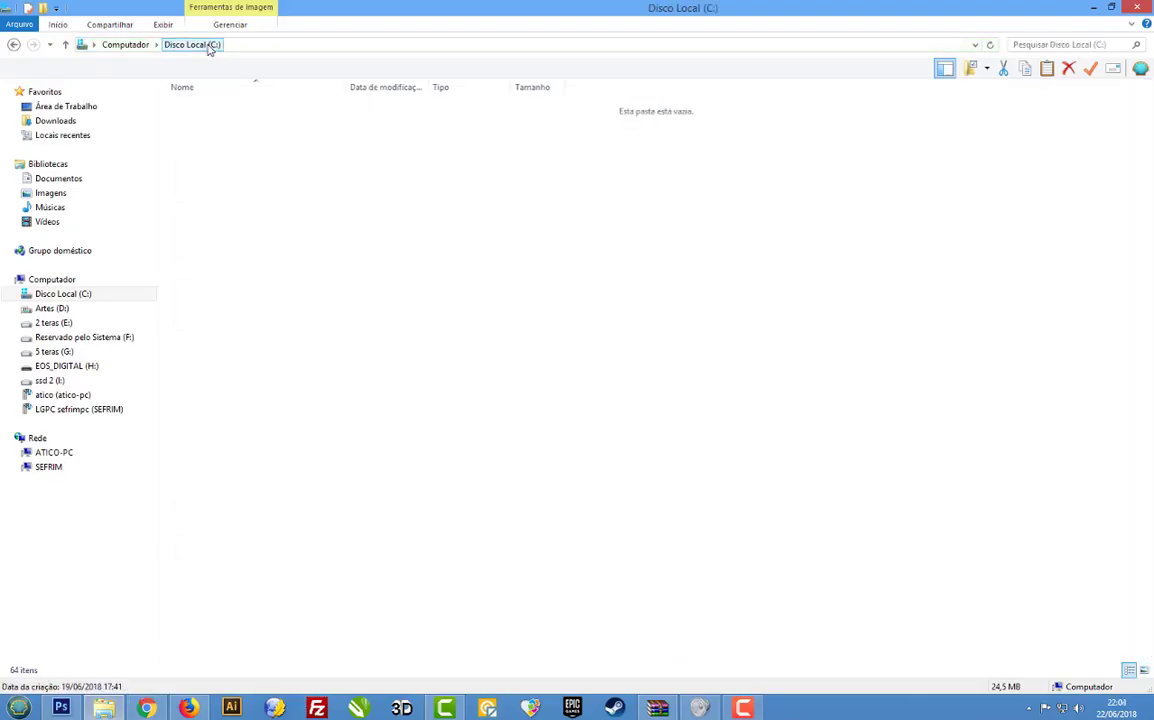
double_click(229, 284)
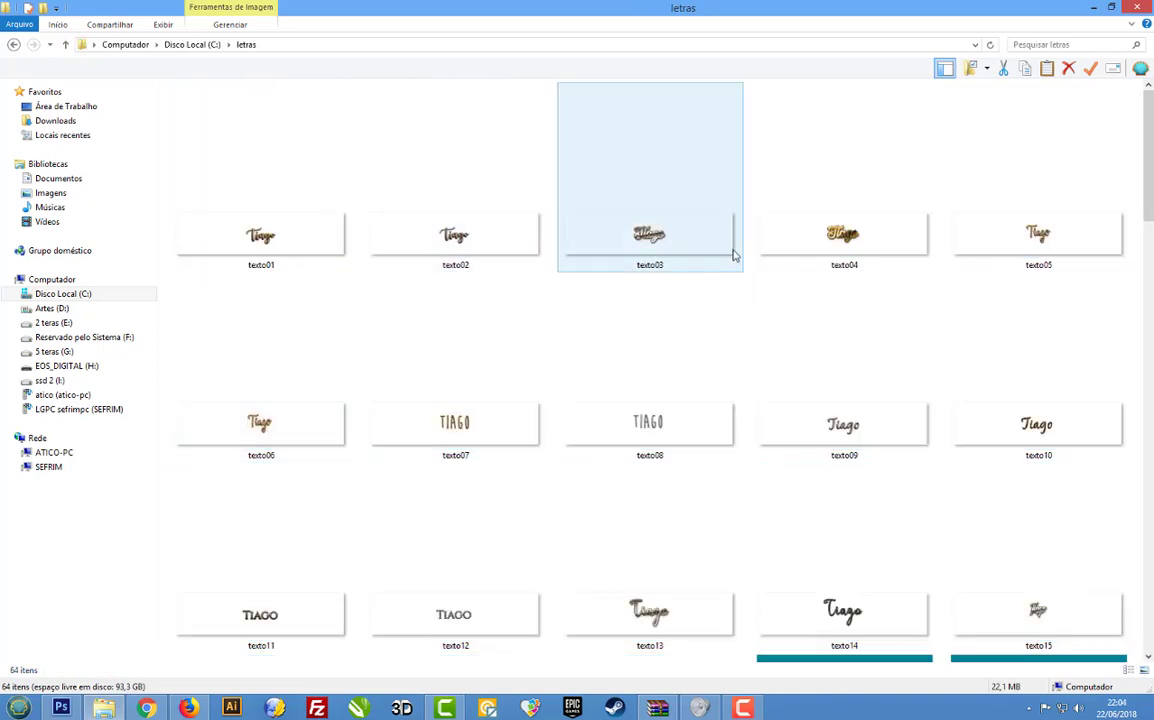
click(683, 241)
key(ctrl+a)
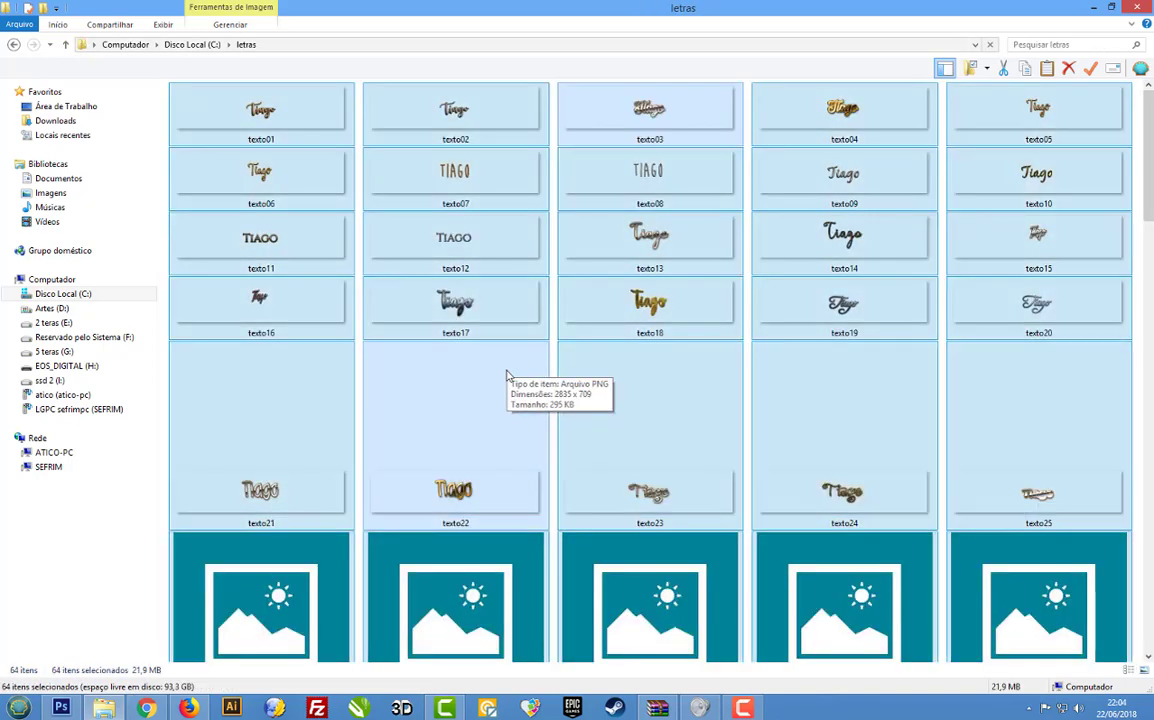
click(590, 361)
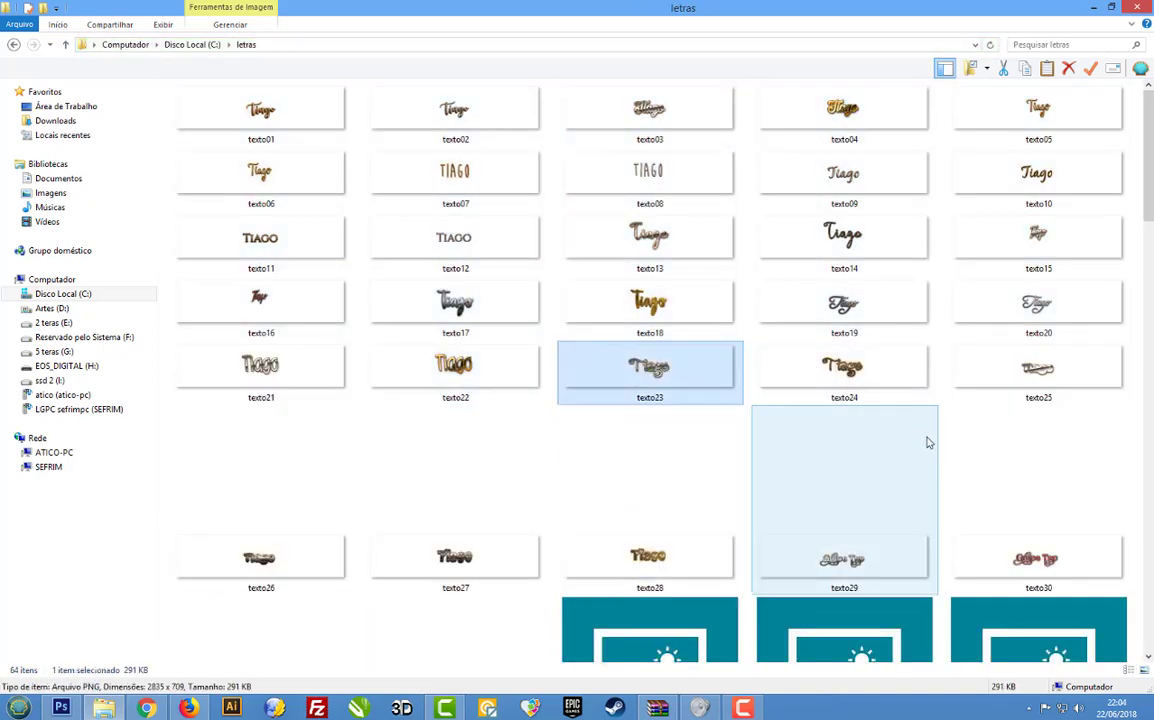
scroll(940, 443, down, 5)
scroll(958, 443, up, 5)
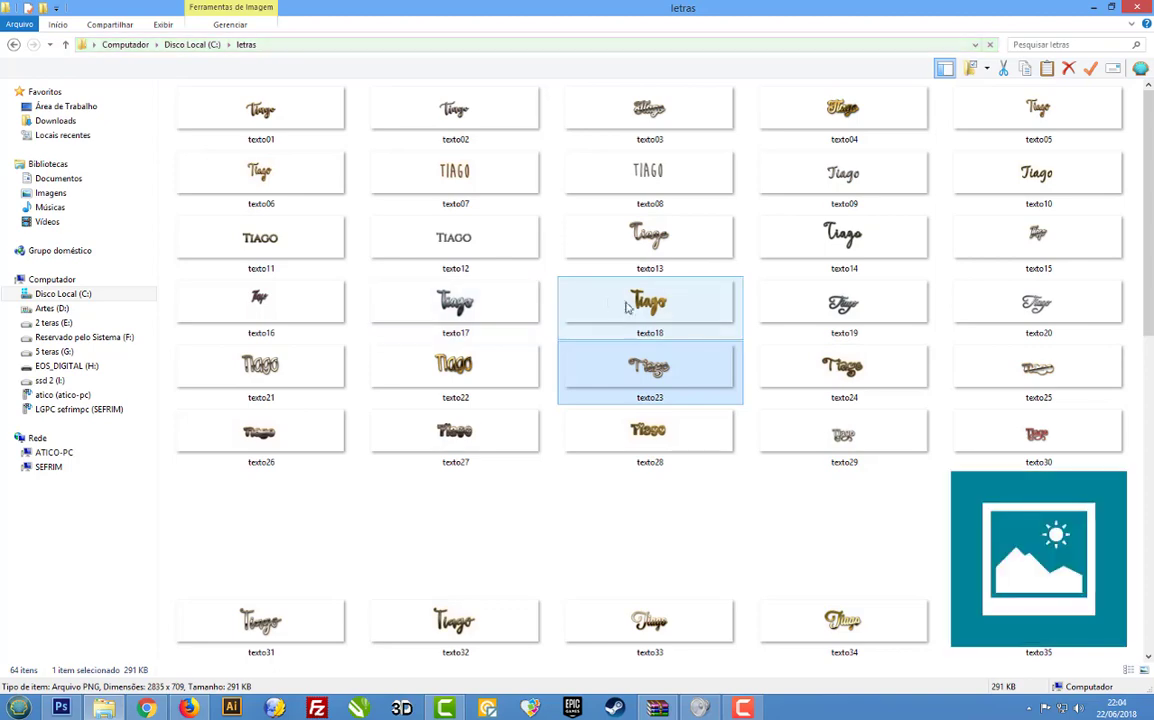
scroll(660, 362, down, 5)
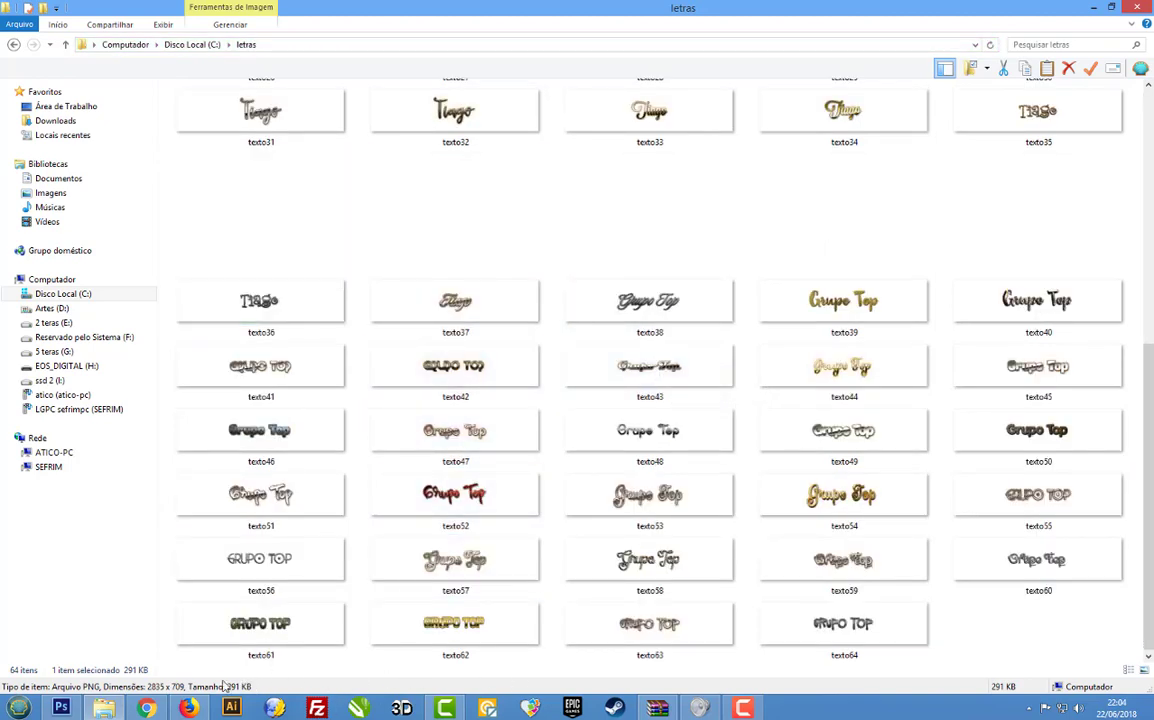
Return to Photoshop, move the action's closing message aside, and continue past it to finish the action.
click(61, 708)
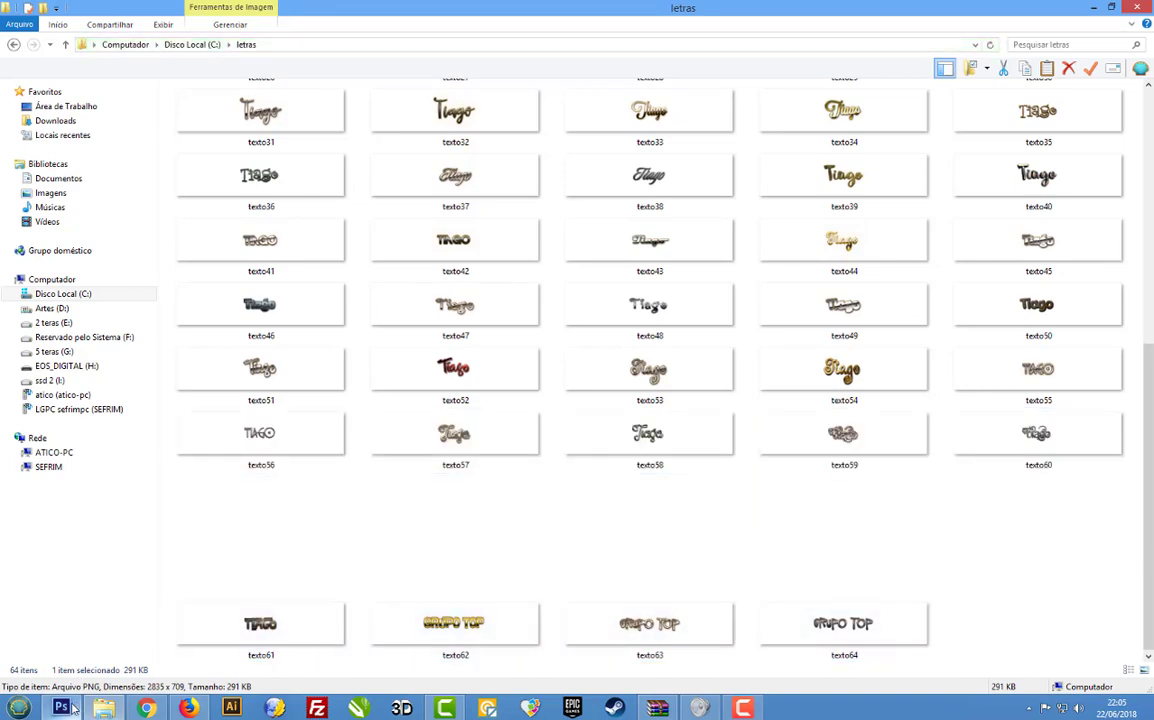
click(61, 708)
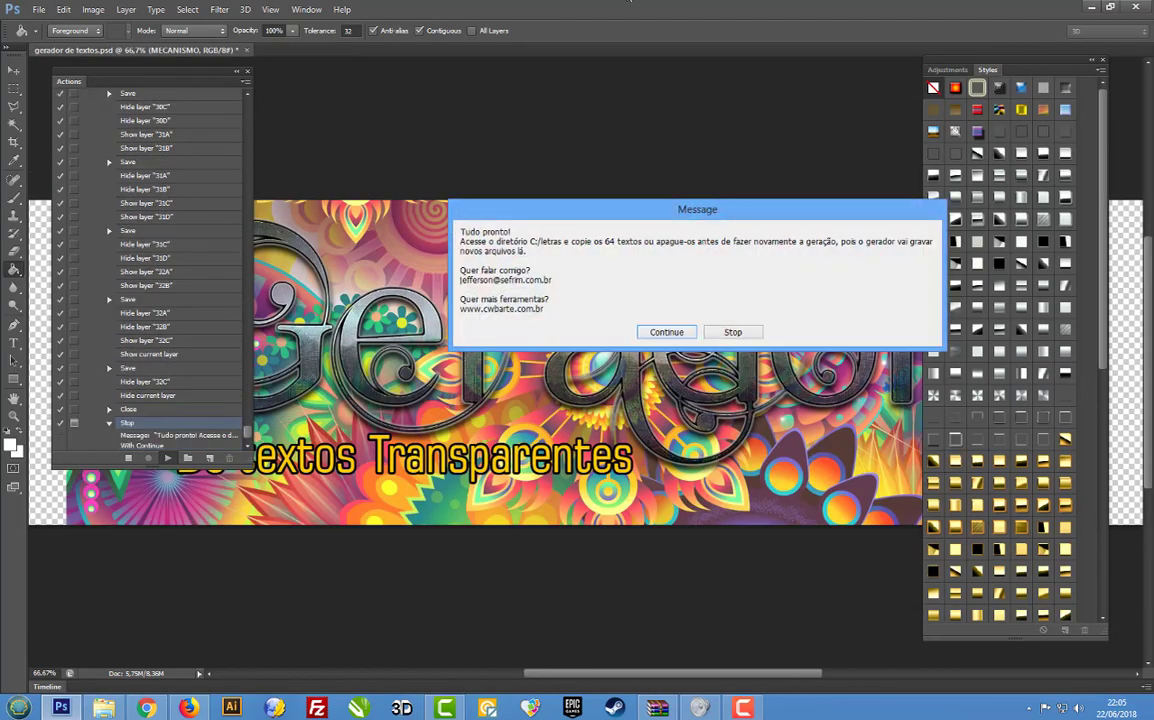
drag(562, 210, 500, 203)
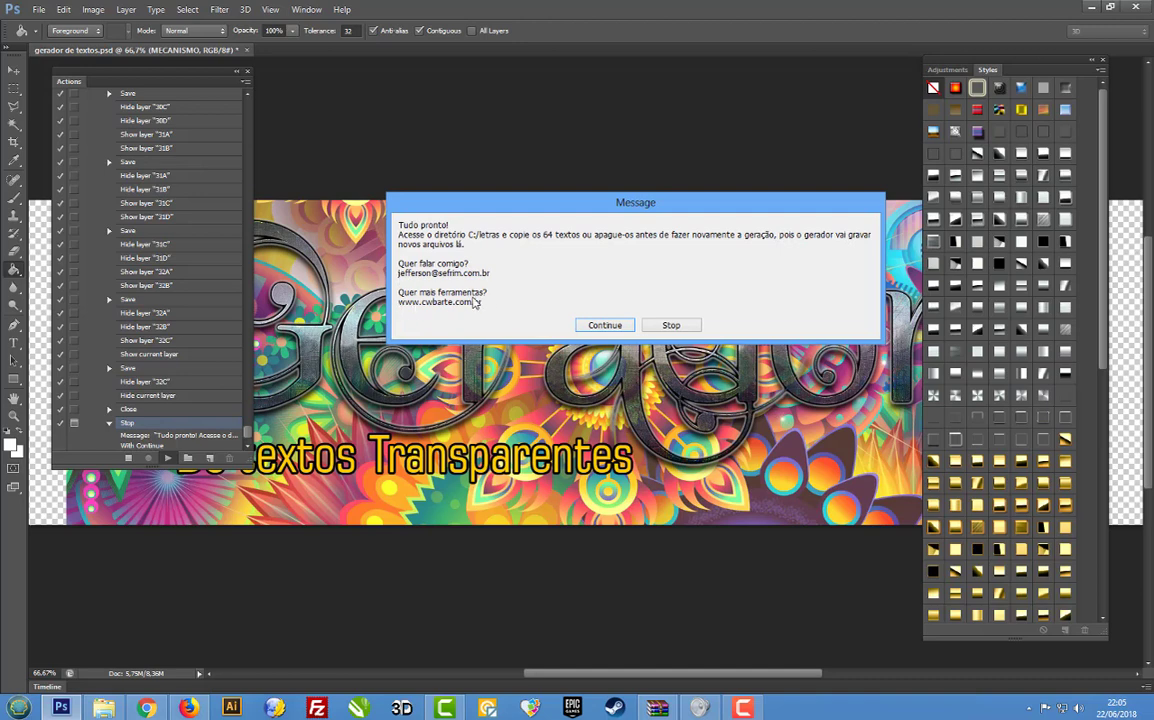
click(605, 326)
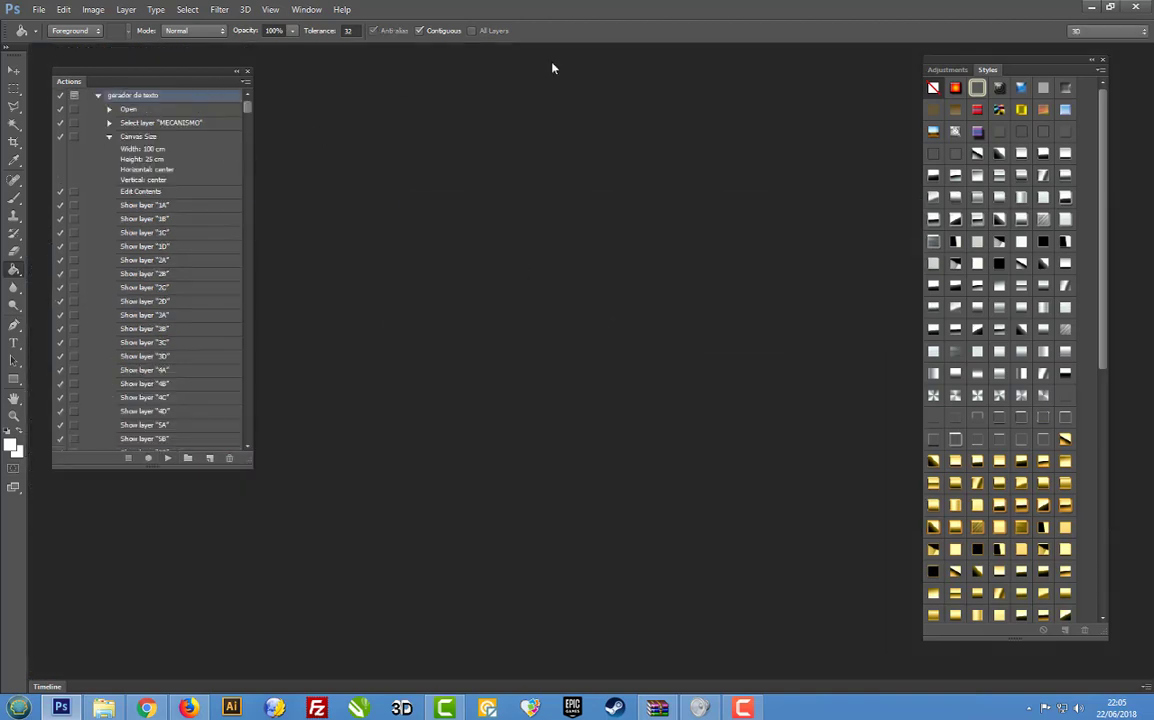
Switch to File Explorer, reopen the letras folder on drive C, and view texto01 in Windows Photo Viewer.
click(1088, 9)
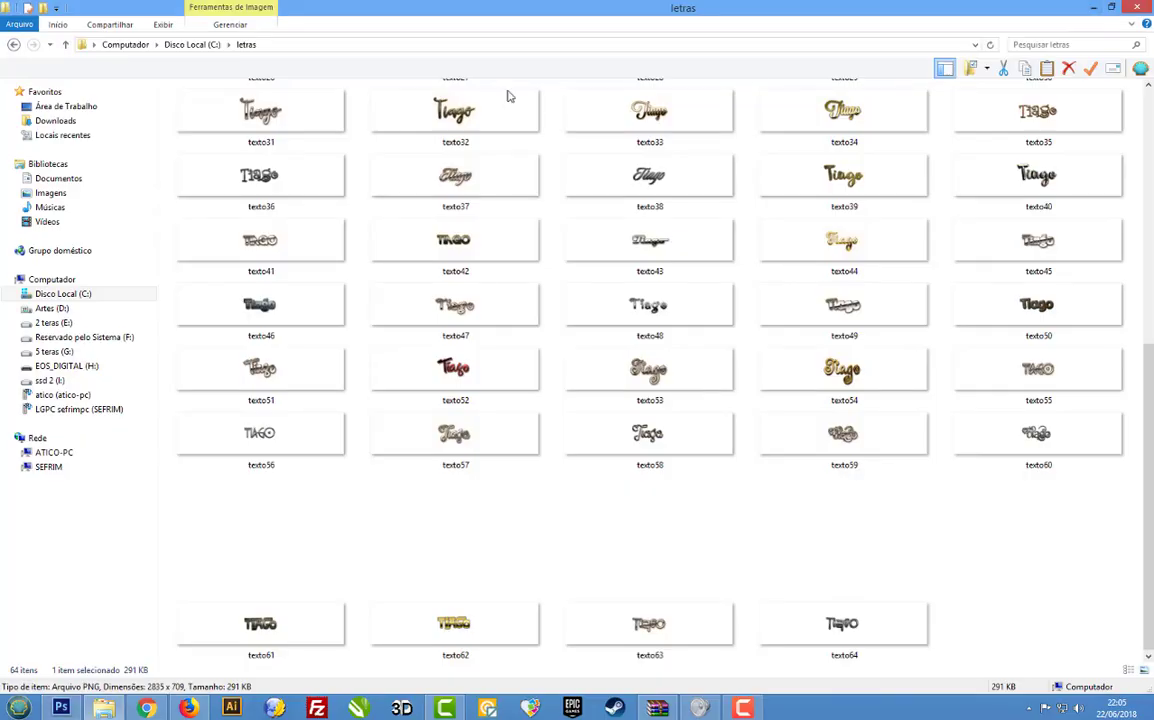
click(196, 45)
double_click(190, 282)
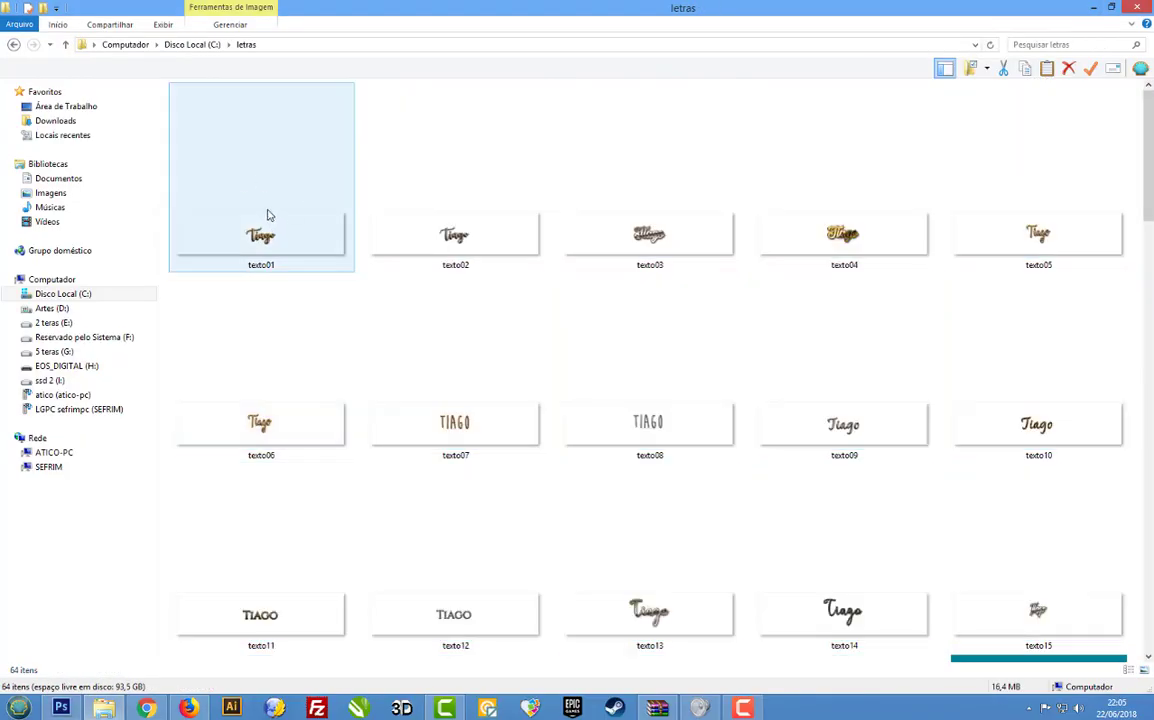
right_click(262, 236)
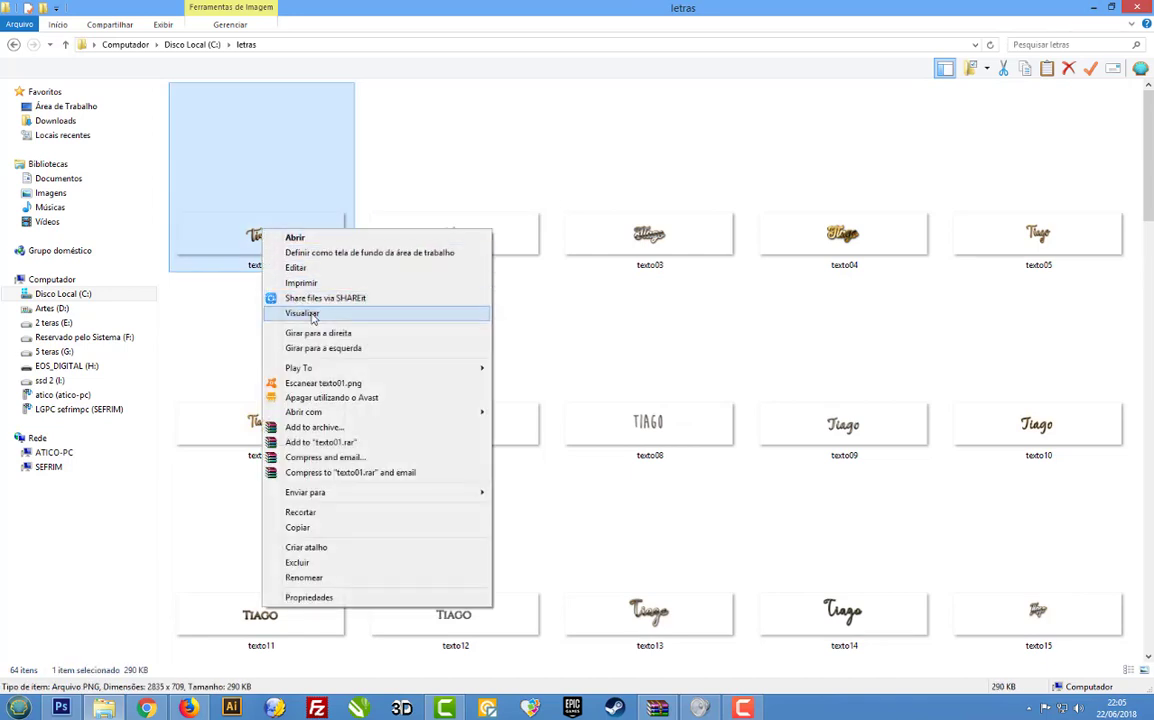
click(283, 290)
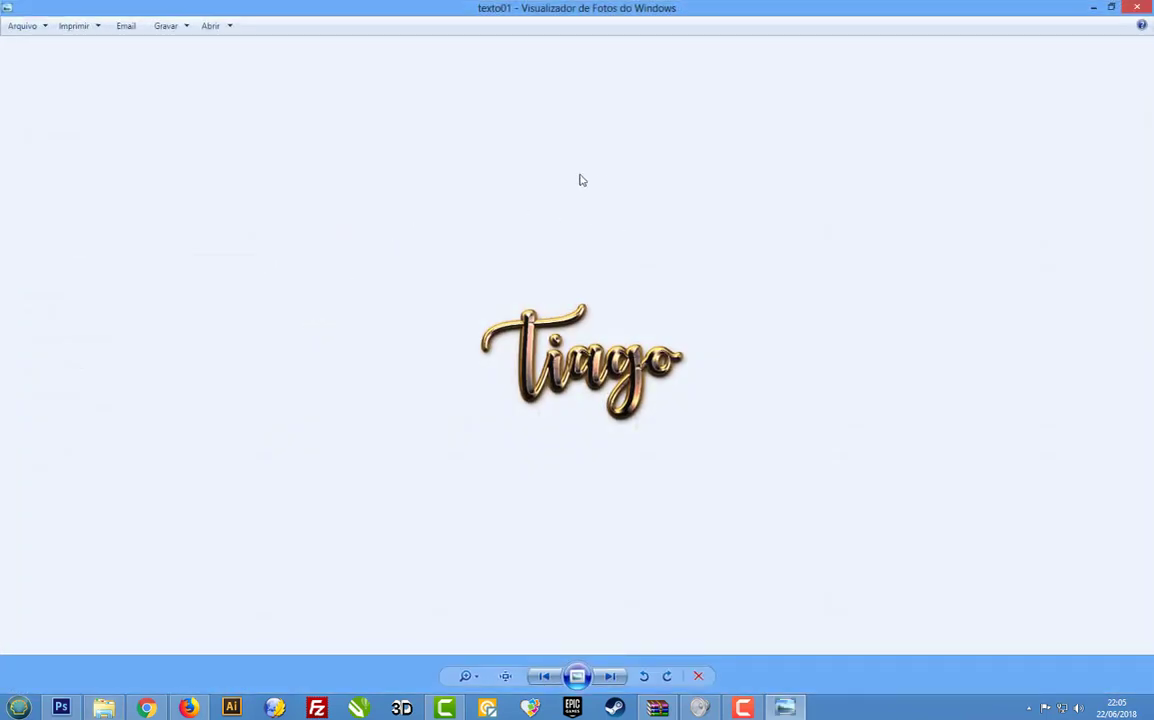
Browse the generated text images one by one from texto02 through texto17 to examine their styles.
click(618, 677)
click(618, 677)
click(618, 677)
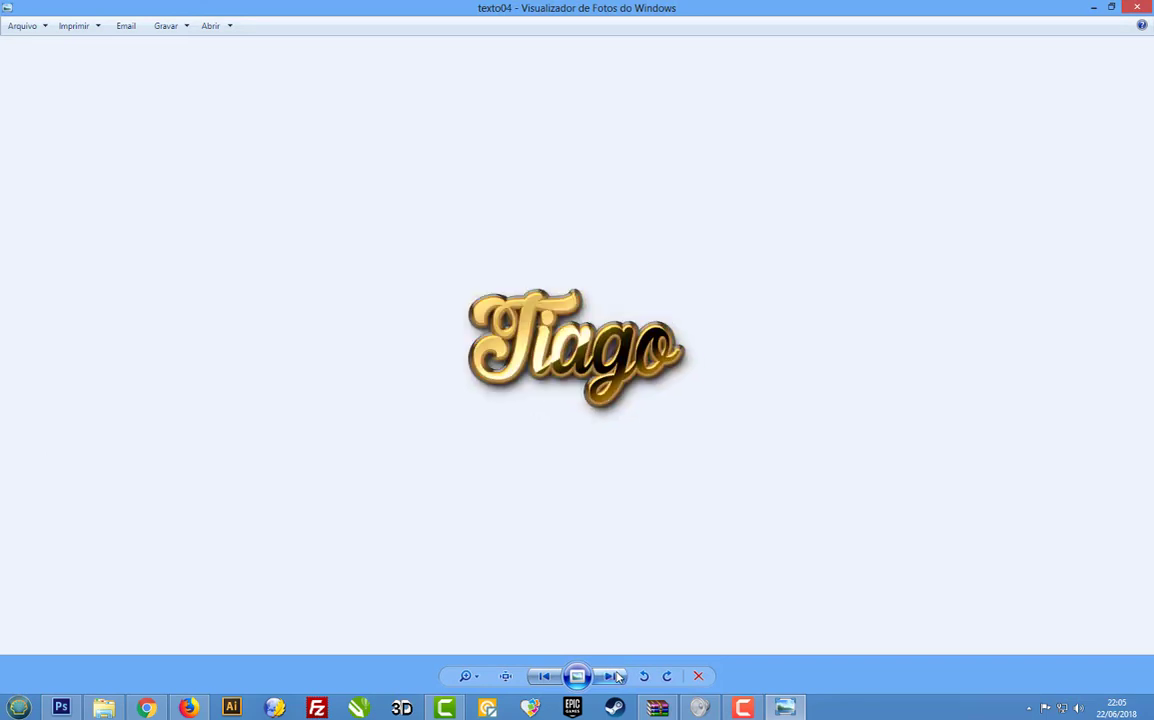
click(618, 677)
click(618, 677)
click(618, 677)
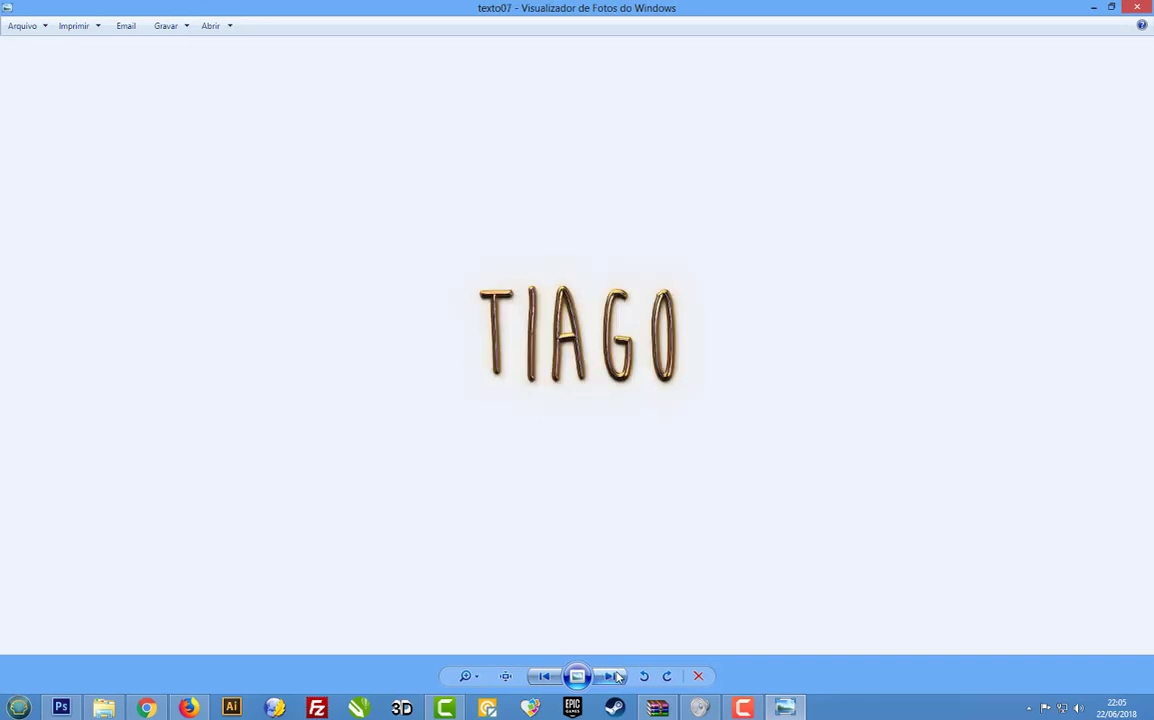
click(618, 677)
click(618, 677)
click(618, 677)
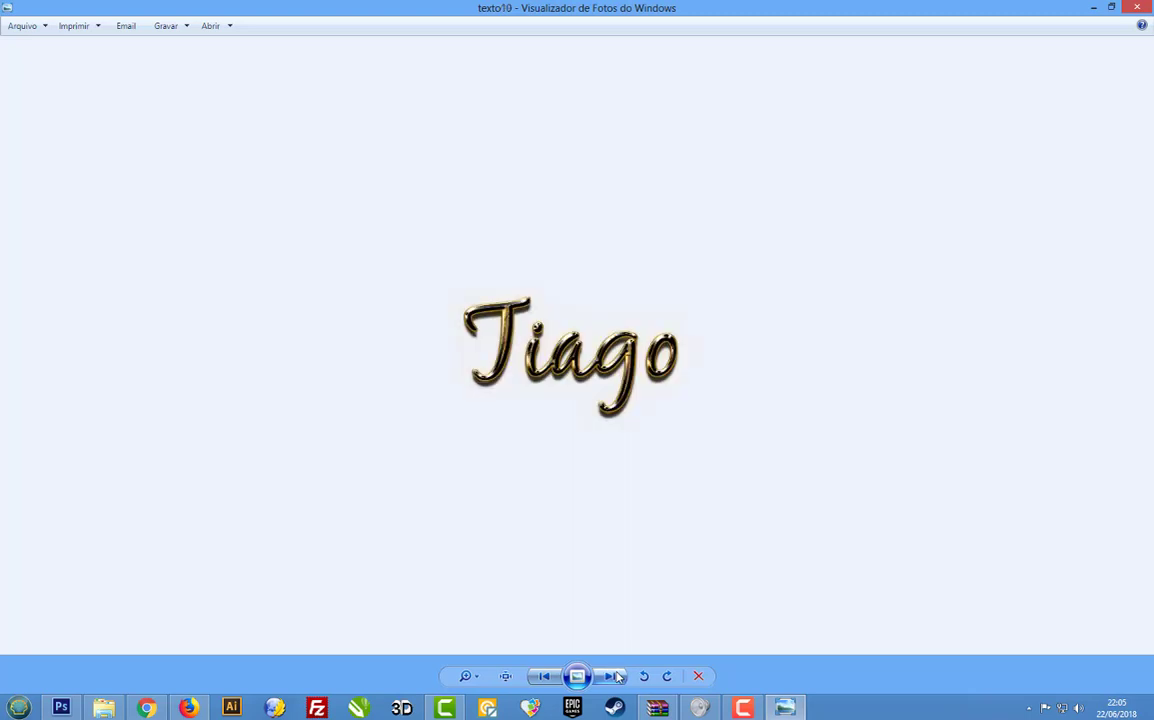
click(618, 677)
click(618, 677)
click(618, 677)
click(618, 677)
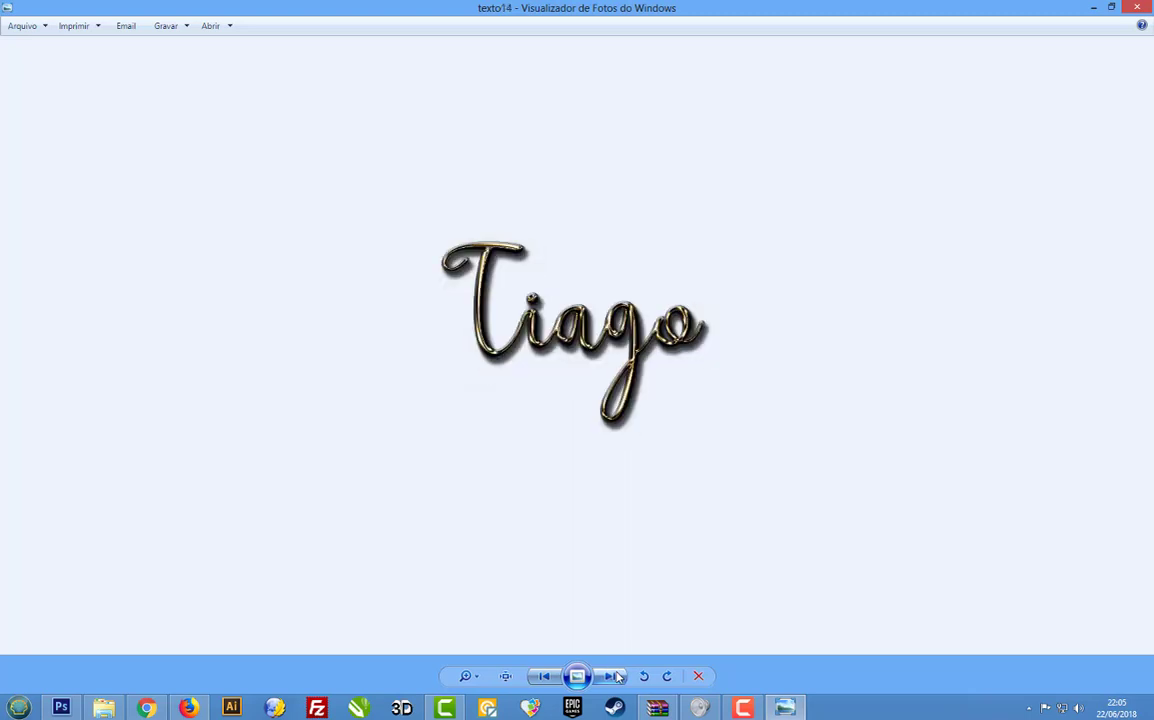
click(618, 677)
click(618, 677)
click(618, 677)
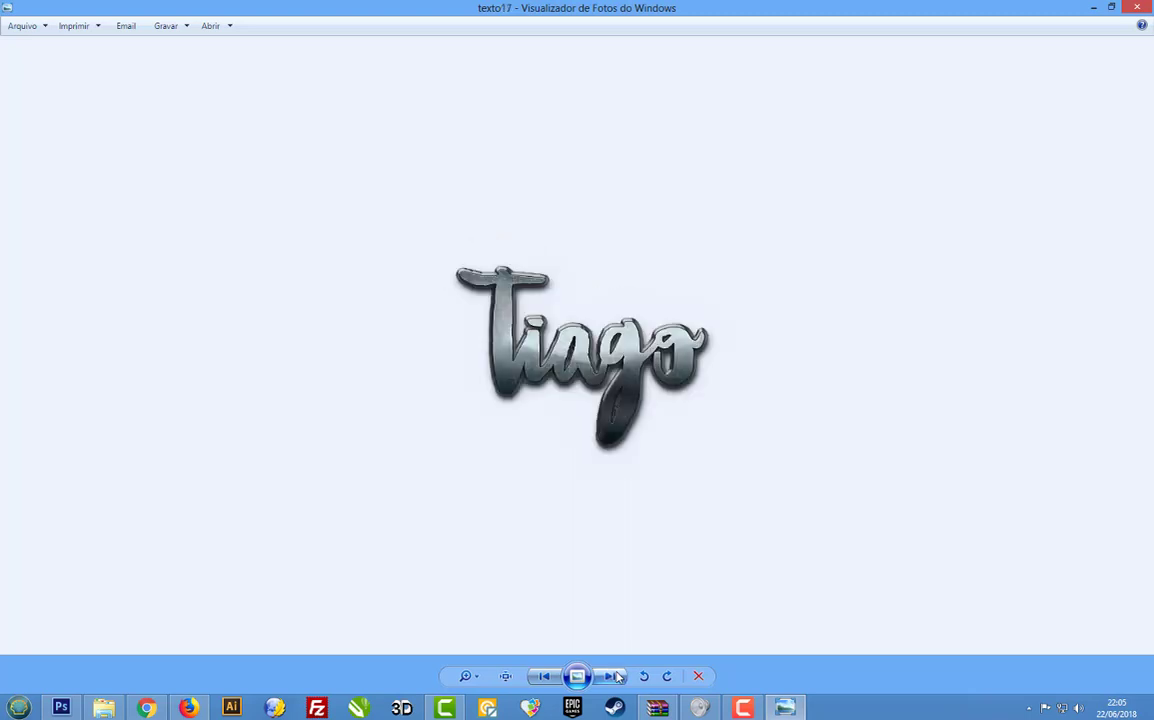
Browse the remaining generated text images one by one from texto18 through texto64 to examine their styles.
click(618, 677)
click(618, 677)
click(618, 677)
click(618, 677)
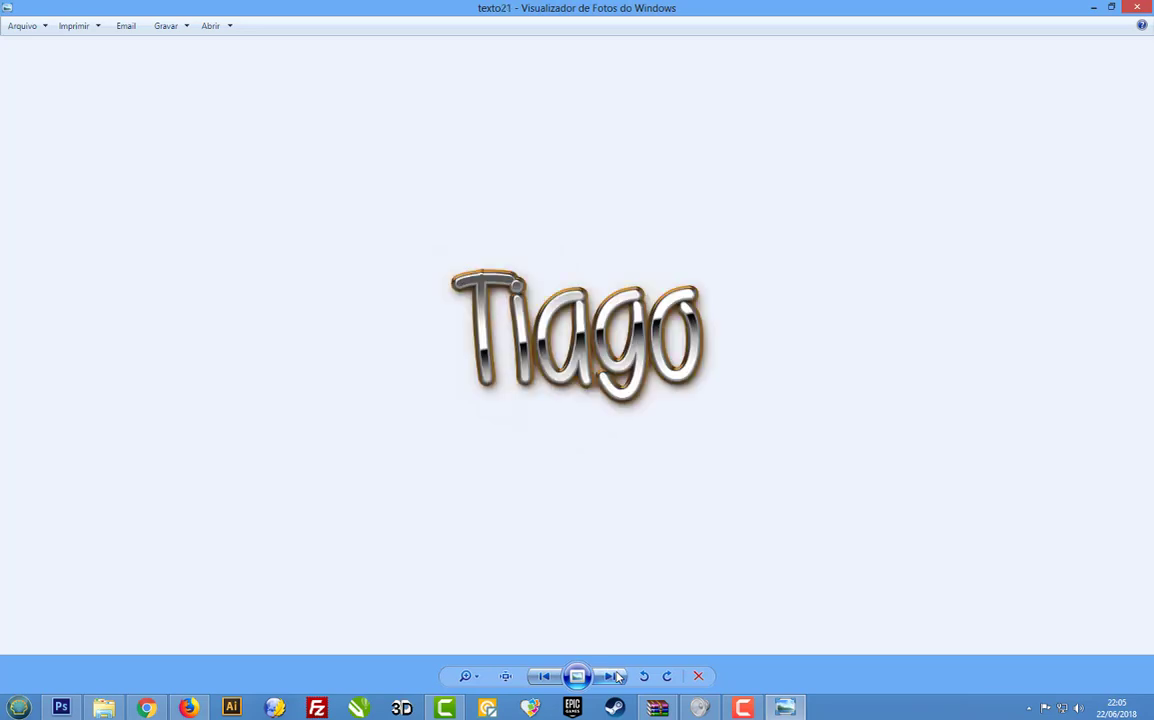
click(618, 677)
click(618, 677)
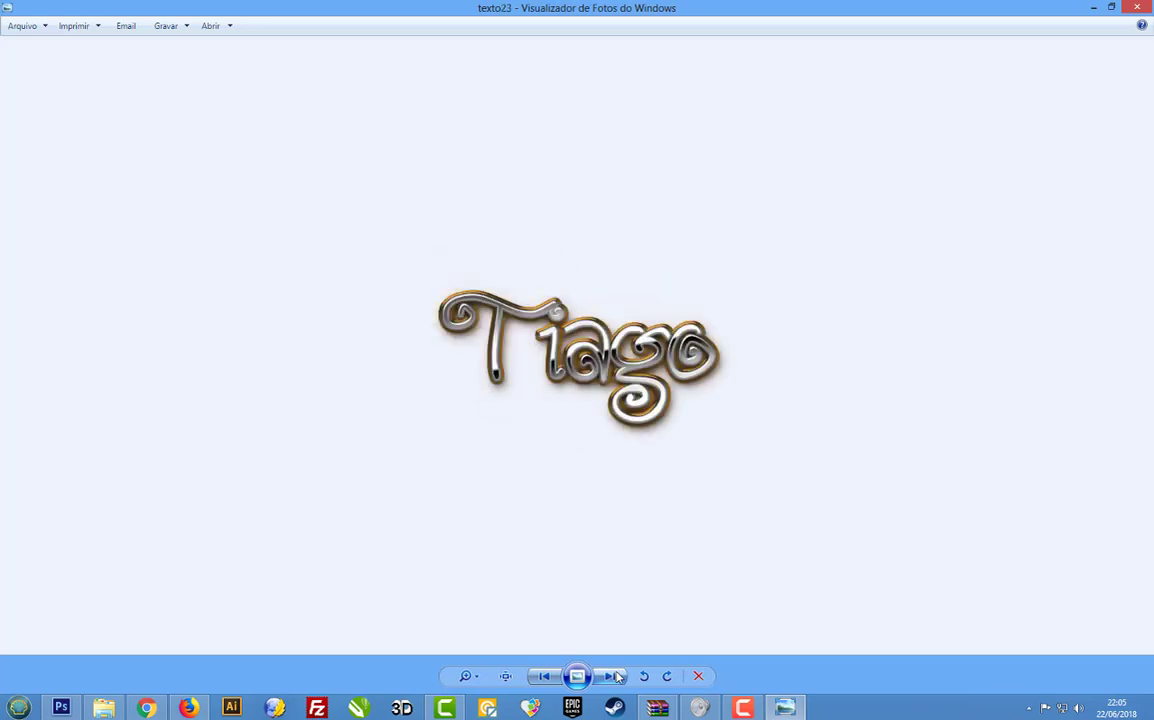
click(618, 677)
click(618, 677)
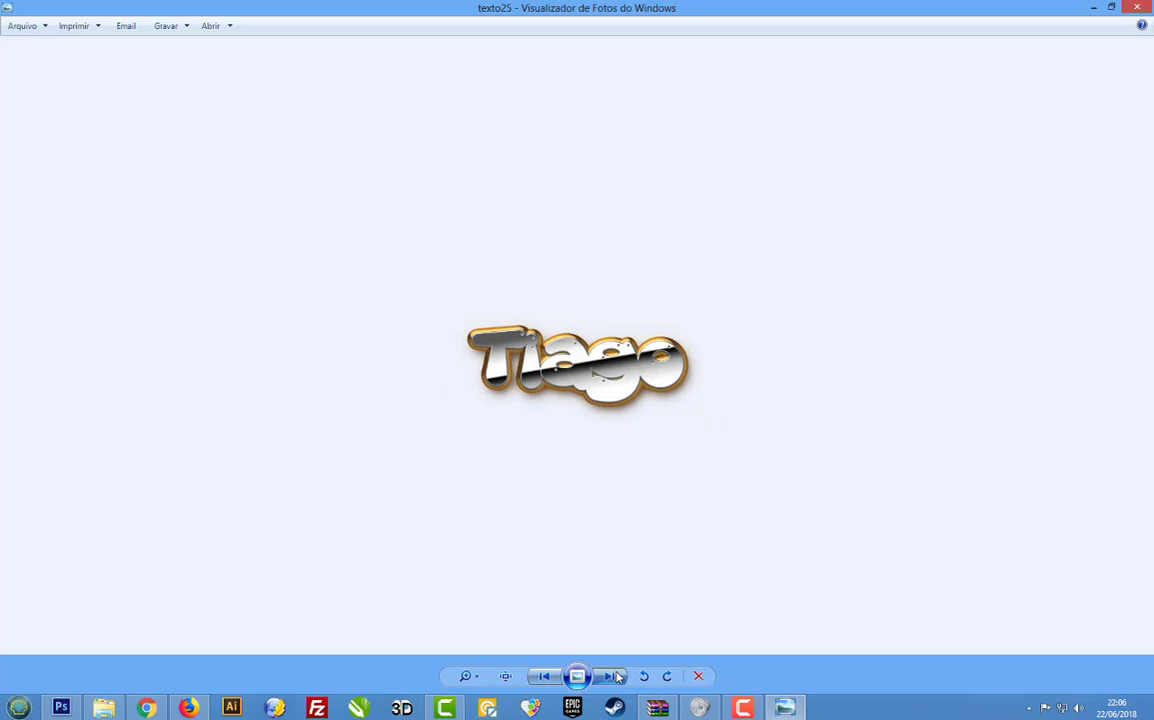
click(618, 677)
click(618, 677)
click(618, 677)
click(618, 677)
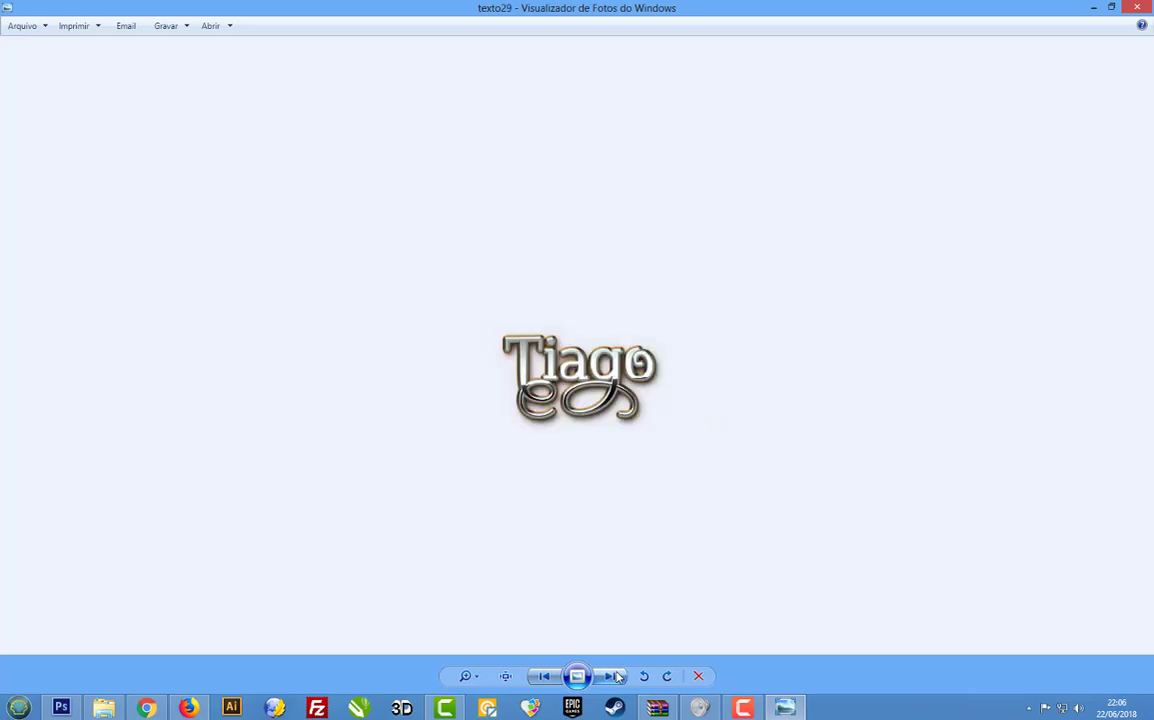
click(618, 677)
click(618, 677)
click(618, 677)
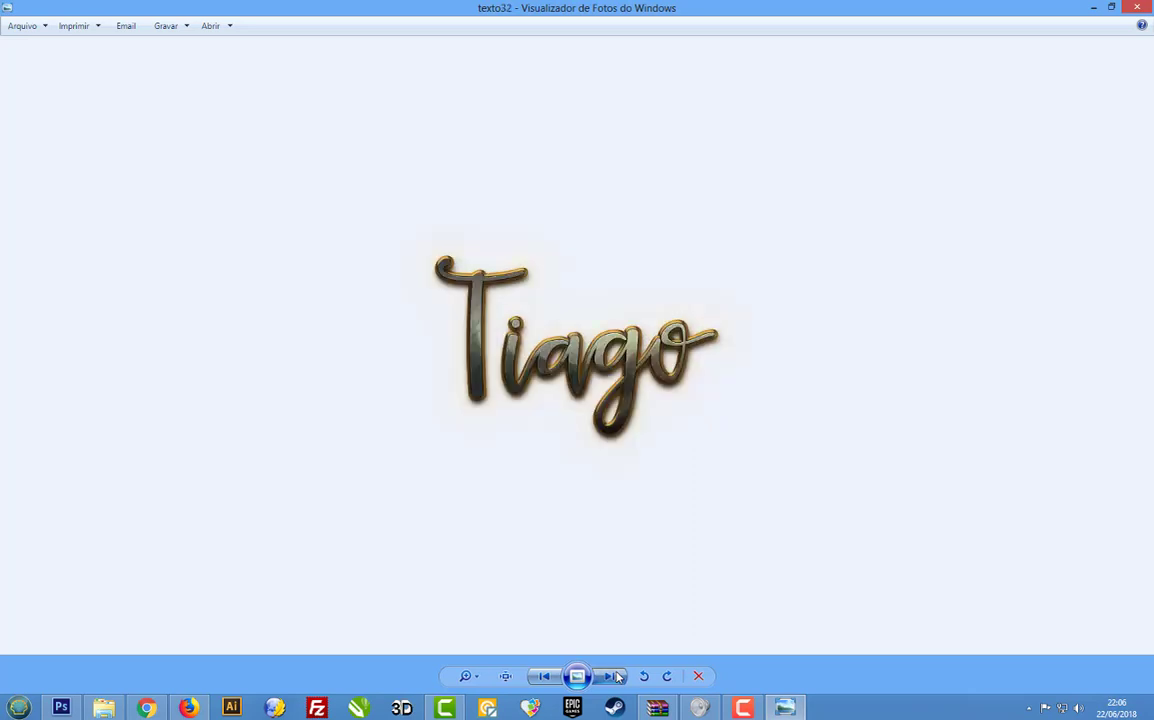
click(618, 677)
click(618, 677)
click(618, 677)
click(618, 677)
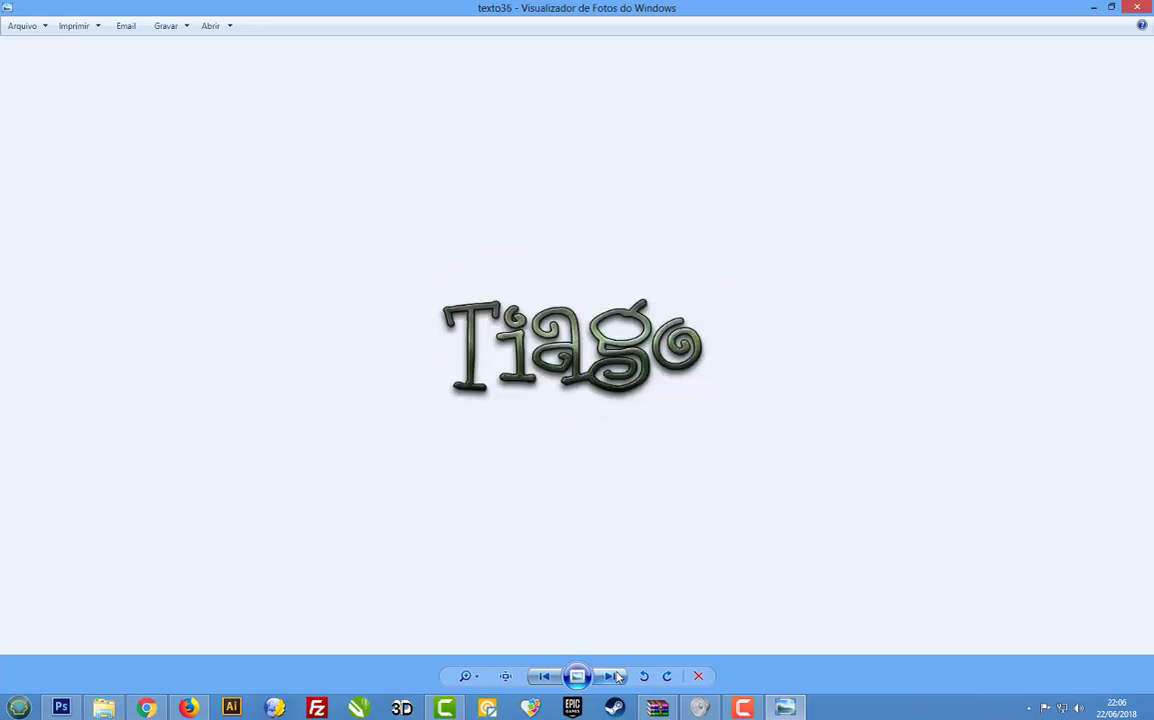
click(618, 677)
click(618, 677)
click(618, 677)
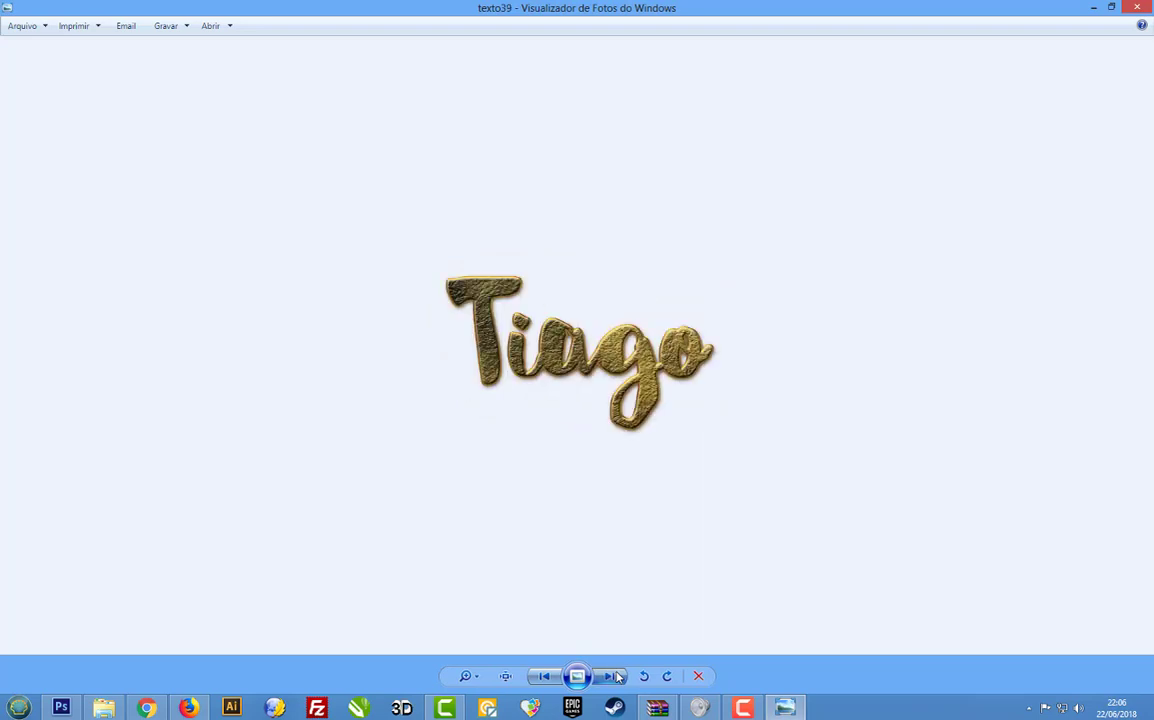
click(618, 677)
click(618, 677)
click(618, 677)
click(618, 677)
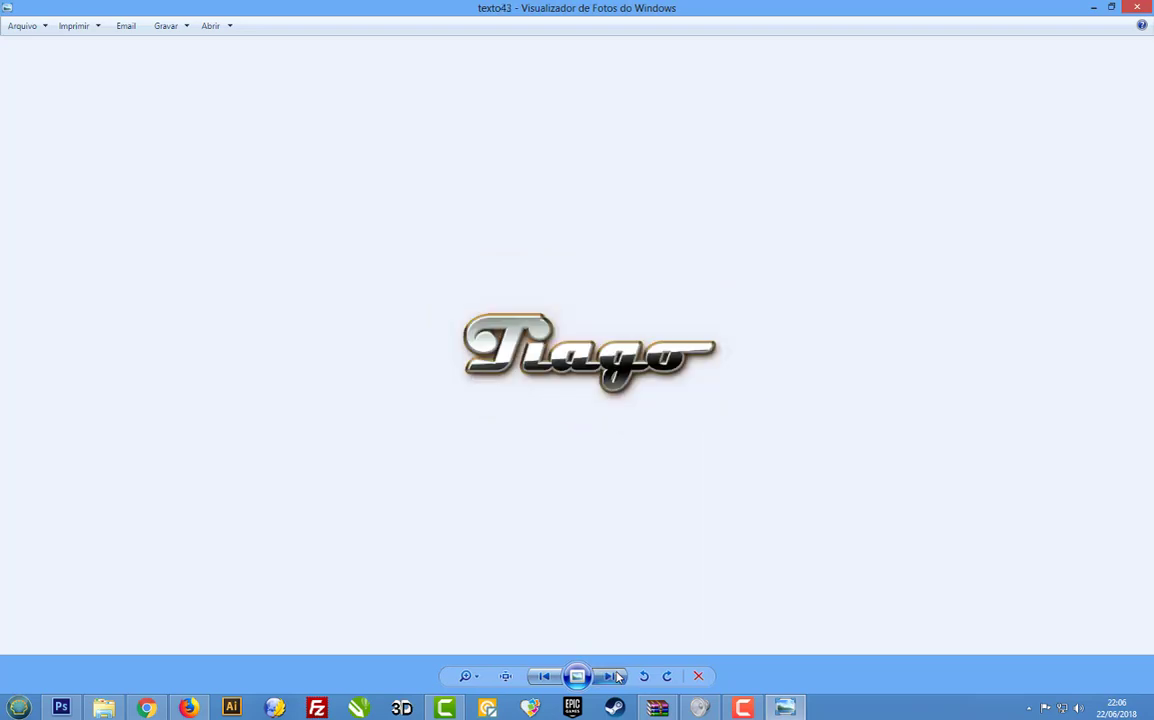
click(618, 677)
click(618, 677)
click(618, 677)
click(618, 677)
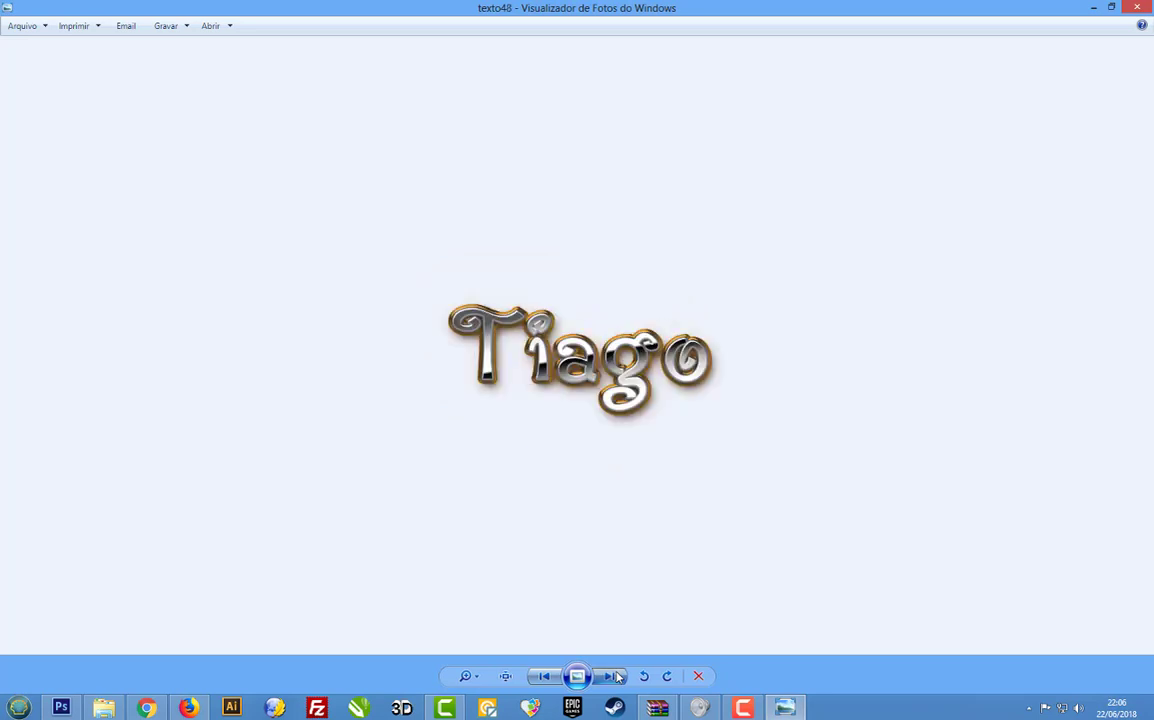
click(618, 677)
click(618, 677)
click(618, 677)
click(618, 677)
click(618, 677)
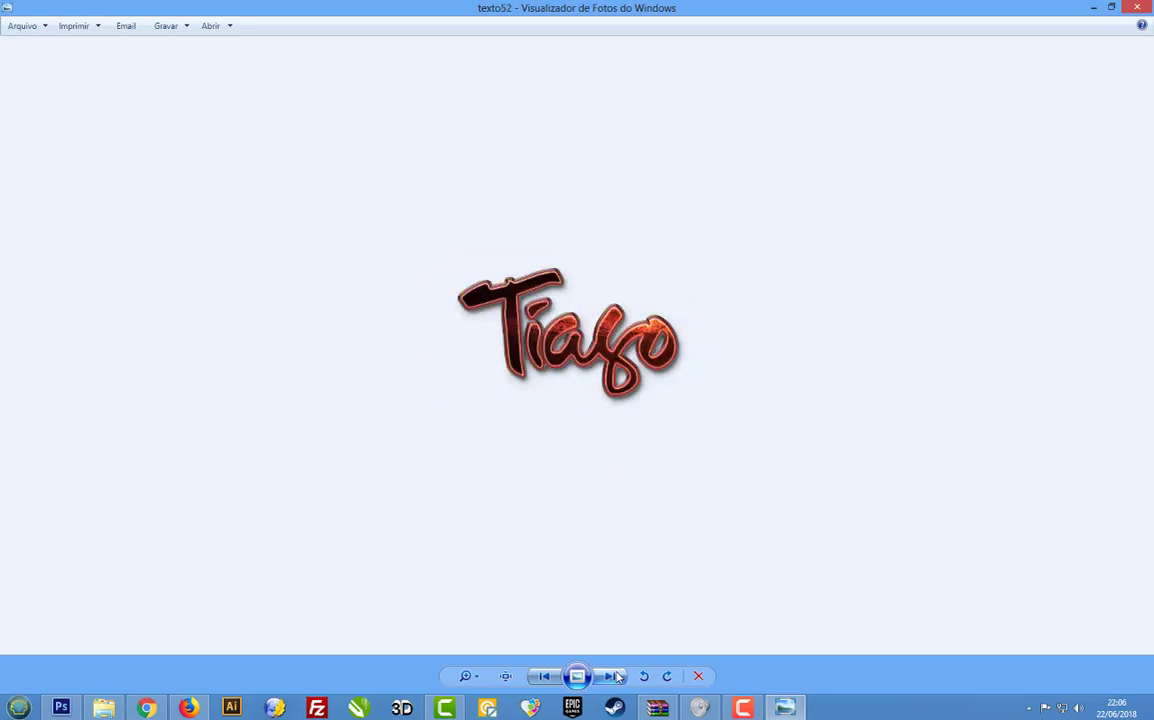
click(618, 677)
click(618, 677)
click(618, 677)
click(618, 677)
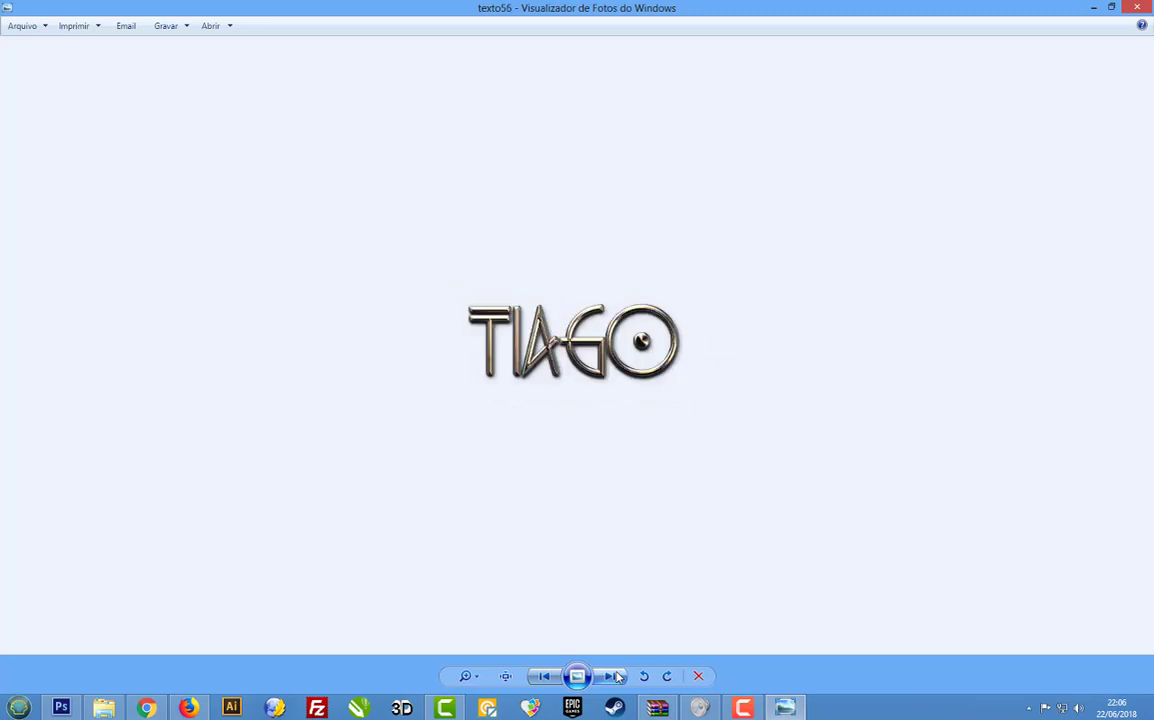
click(618, 677)
click(618, 677)
click(618, 677)
click(618, 677)
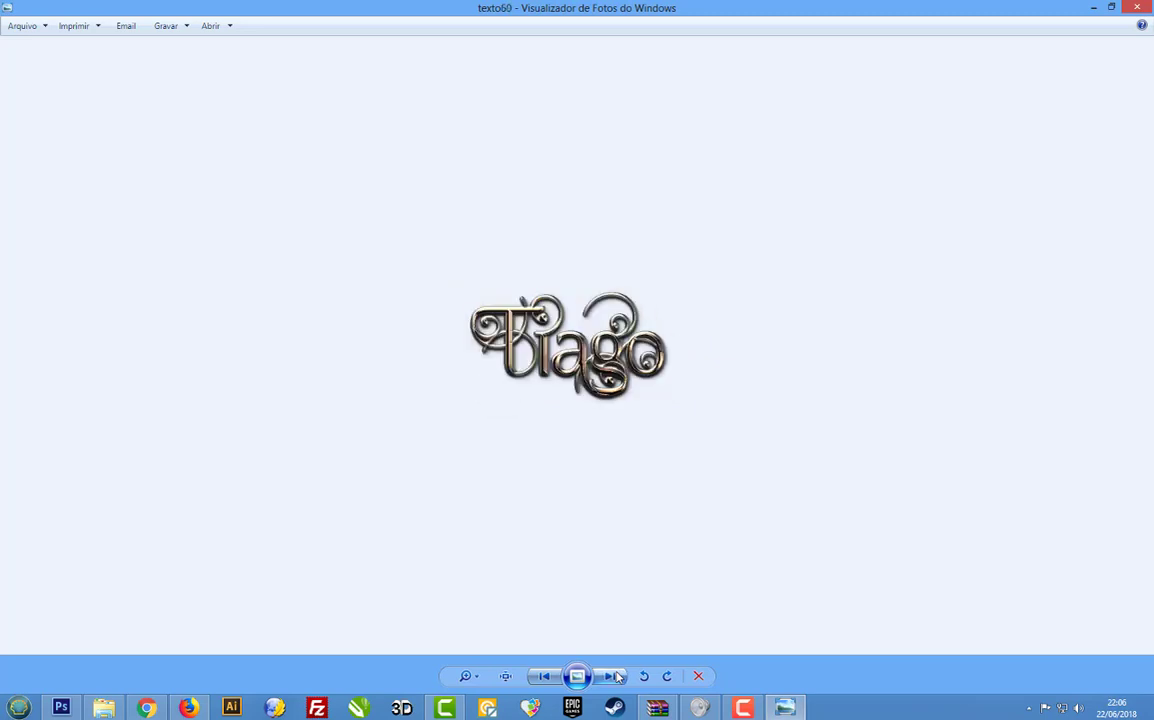
click(618, 677)
click(618, 677)
click(618, 677)
click(618, 677)
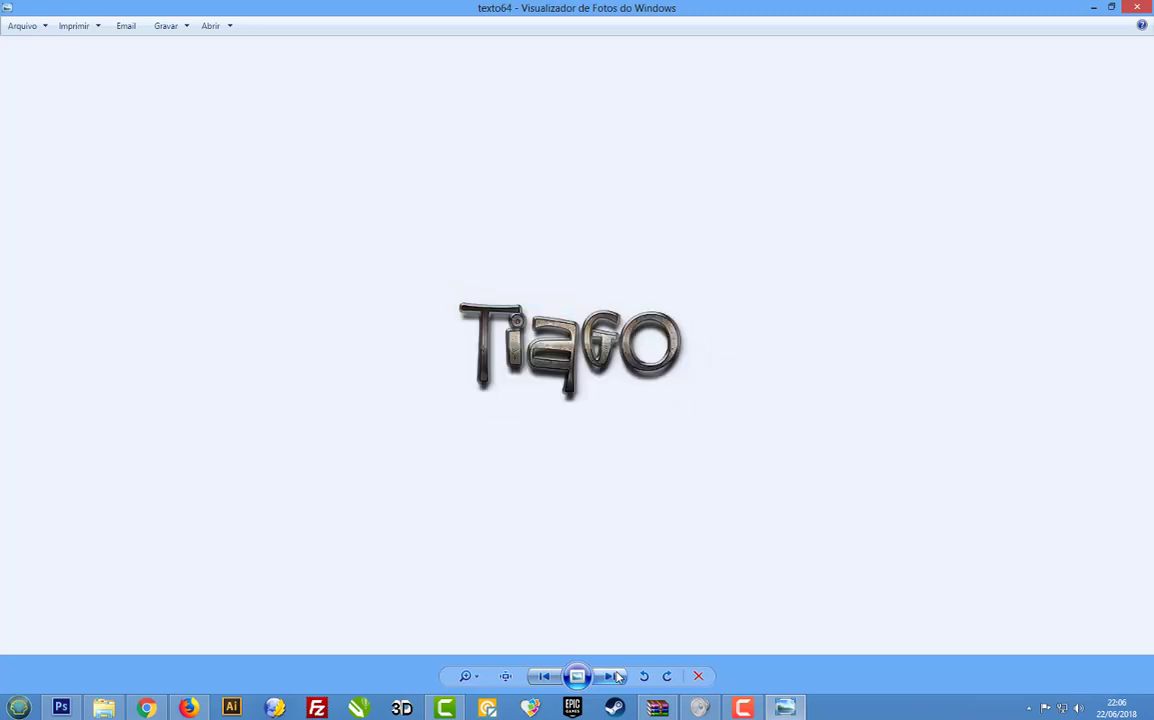
click(612, 677)
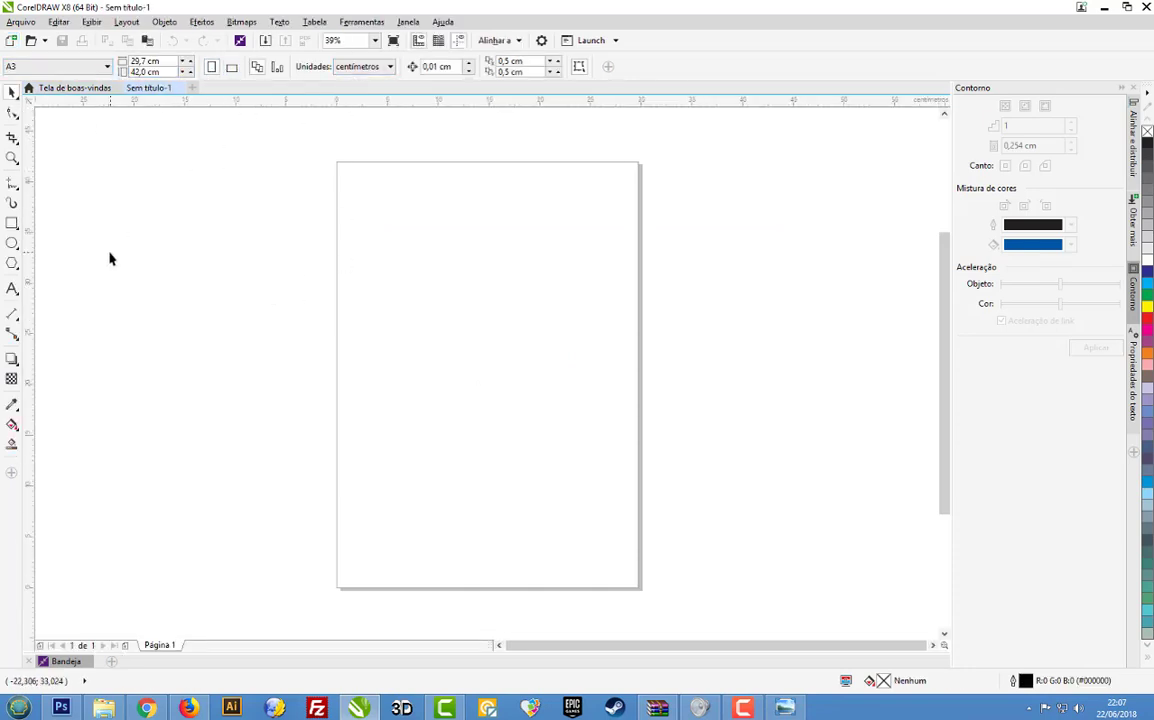
Draw a rectangle in the blank CorelDRAW document and set its size to 20 cm wide by 9,65 cm high.
click(11, 224)
drag(93, 209, 360, 361)
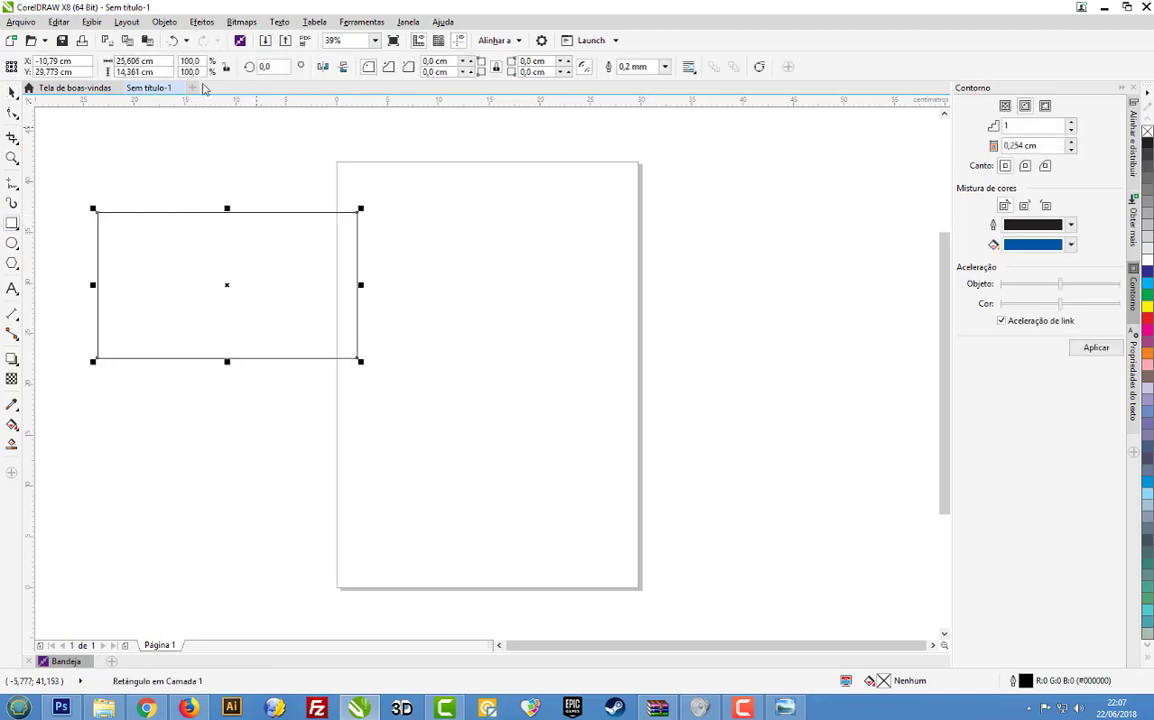
click(163, 62)
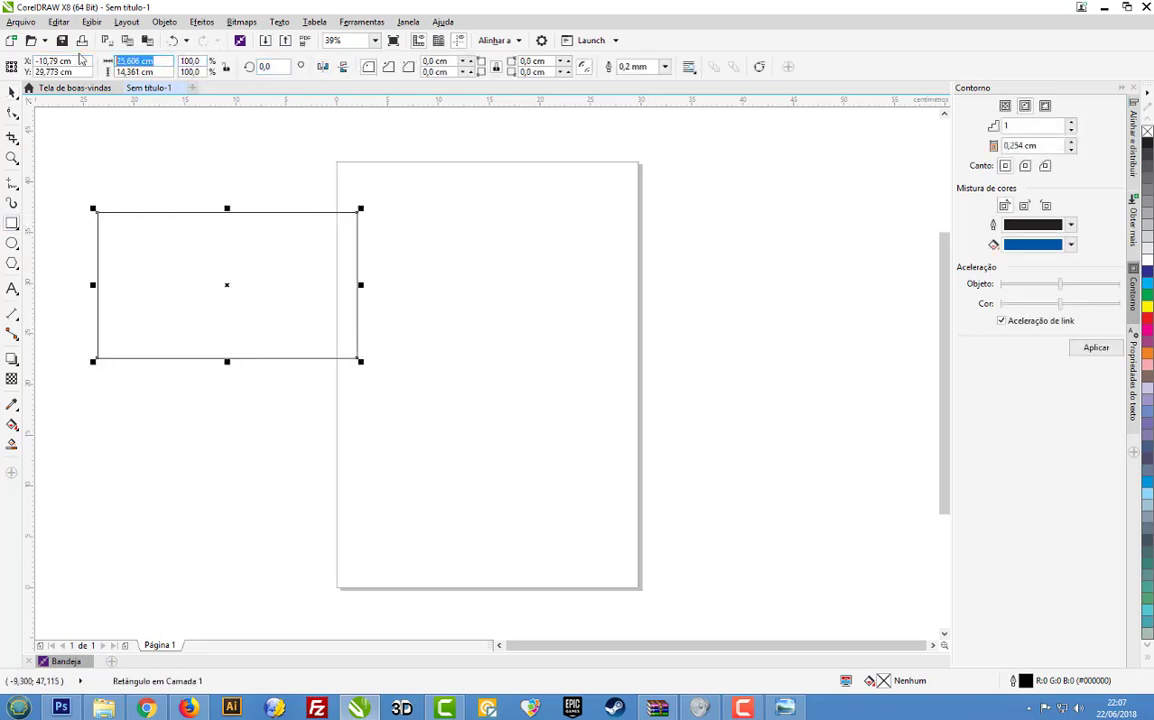
text(20)
key(Tab)
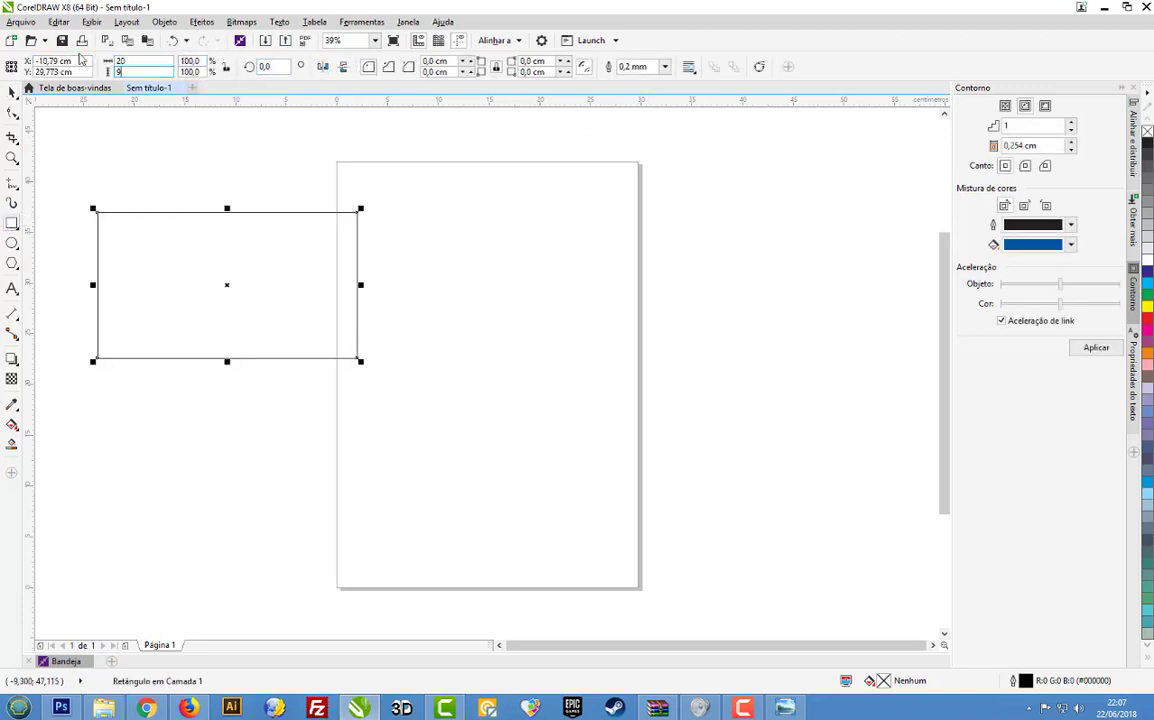
text(9,65)
key(Return)
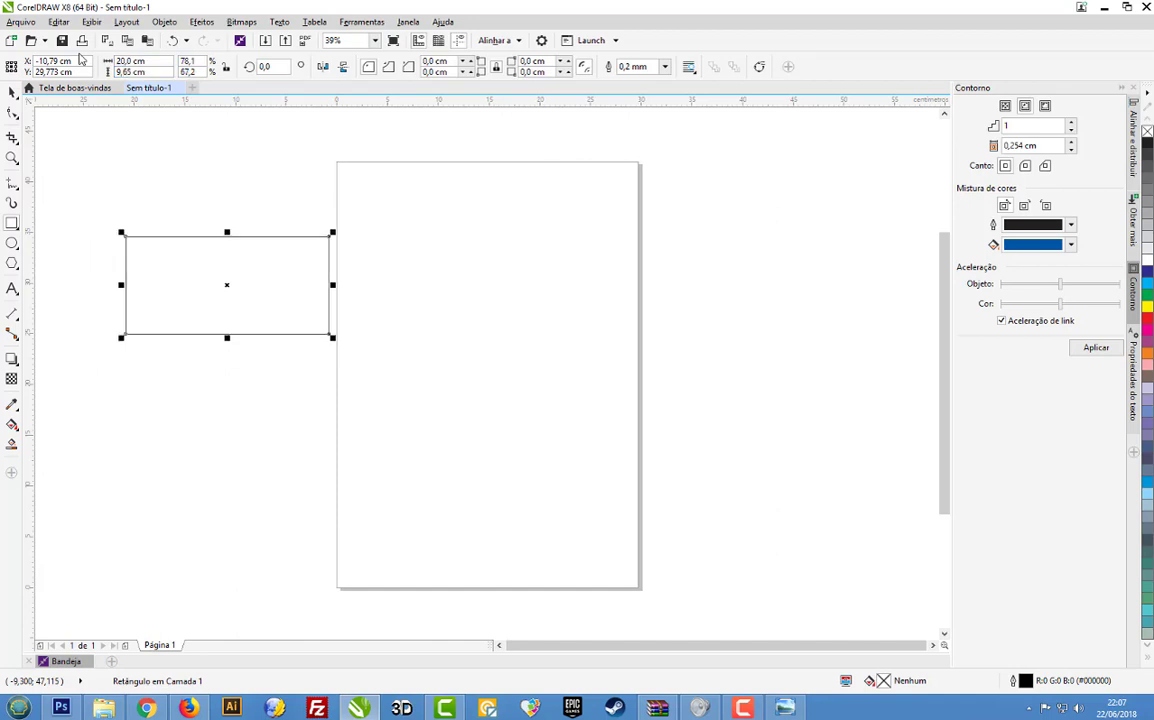
Move the rectangle onto the upper part of the page and deselect it.
click(11, 91)
drag(331, 295, 559, 257)
click(216, 255)
Import gold metal image 9 from the backgrounds ouro metal muito bons folder within artes ineditas on drive D, placing it on the page.
click(20, 21)
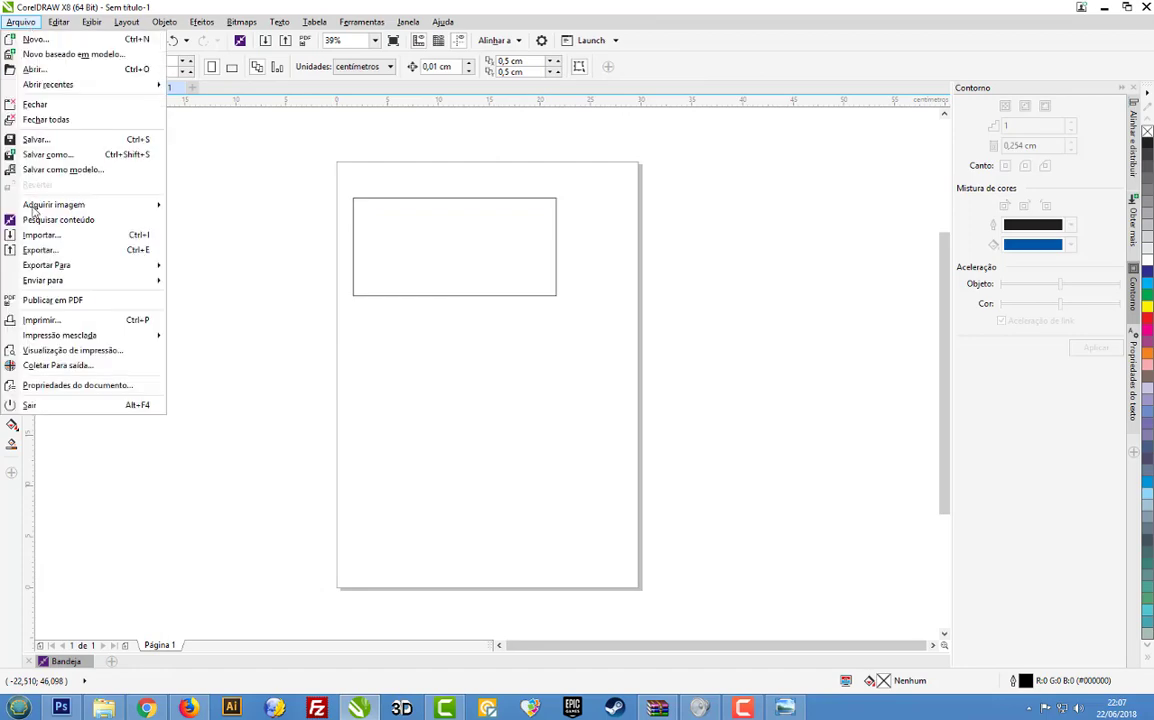
click(48, 236)
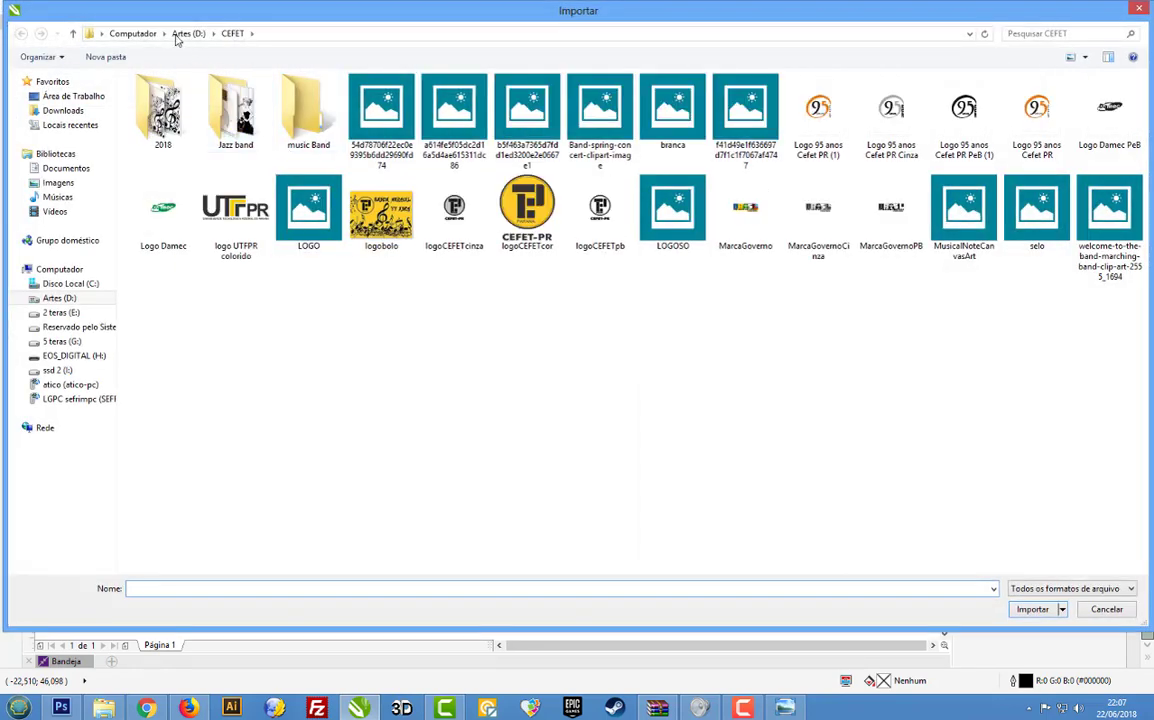
click(60, 298)
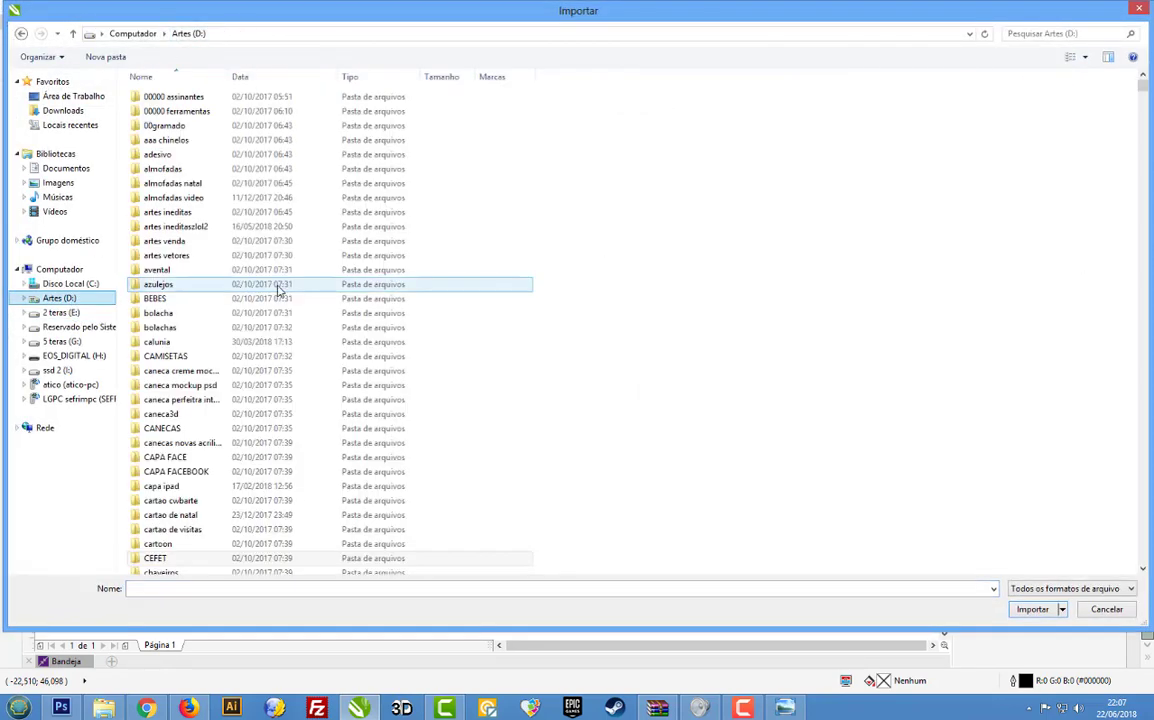
double_click(190, 212)
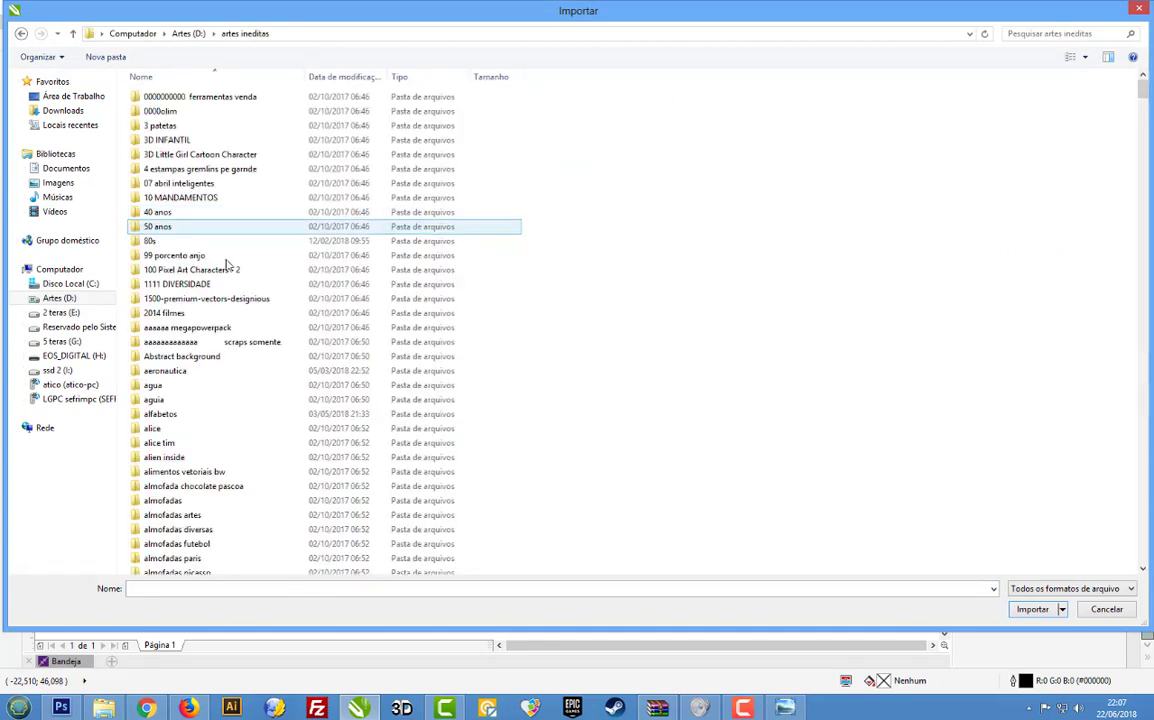
scroll(254, 445, down, 20)
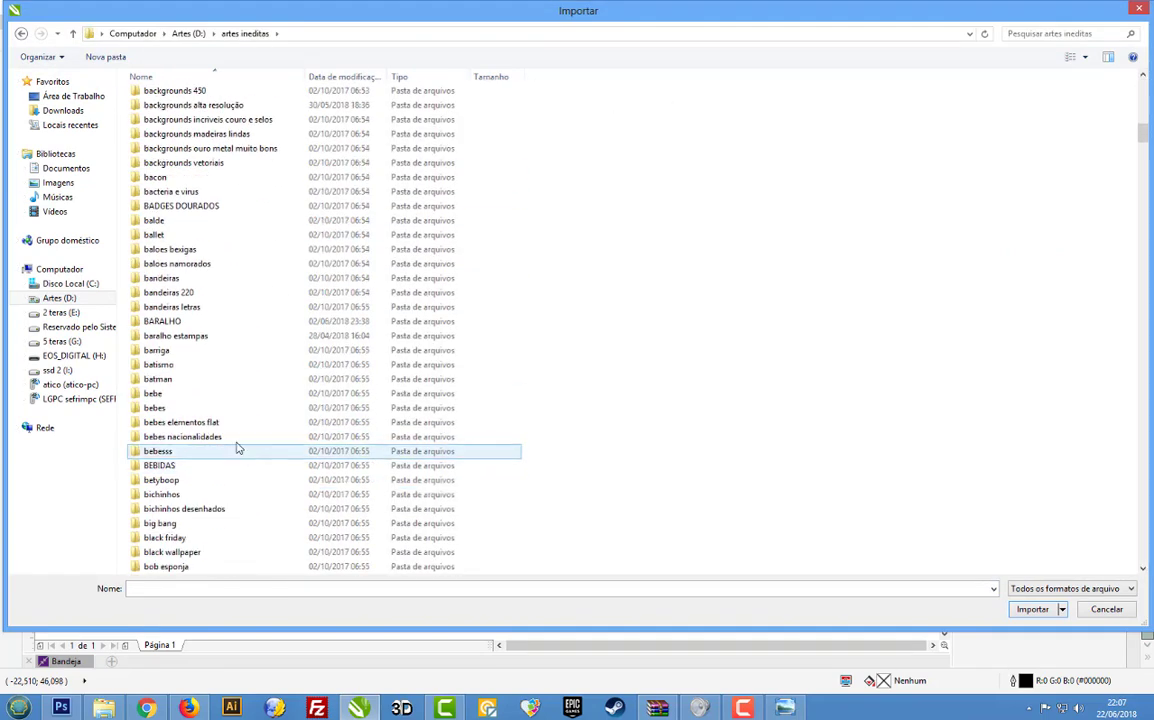
scroll(237, 448, up, 4)
double_click(210, 309)
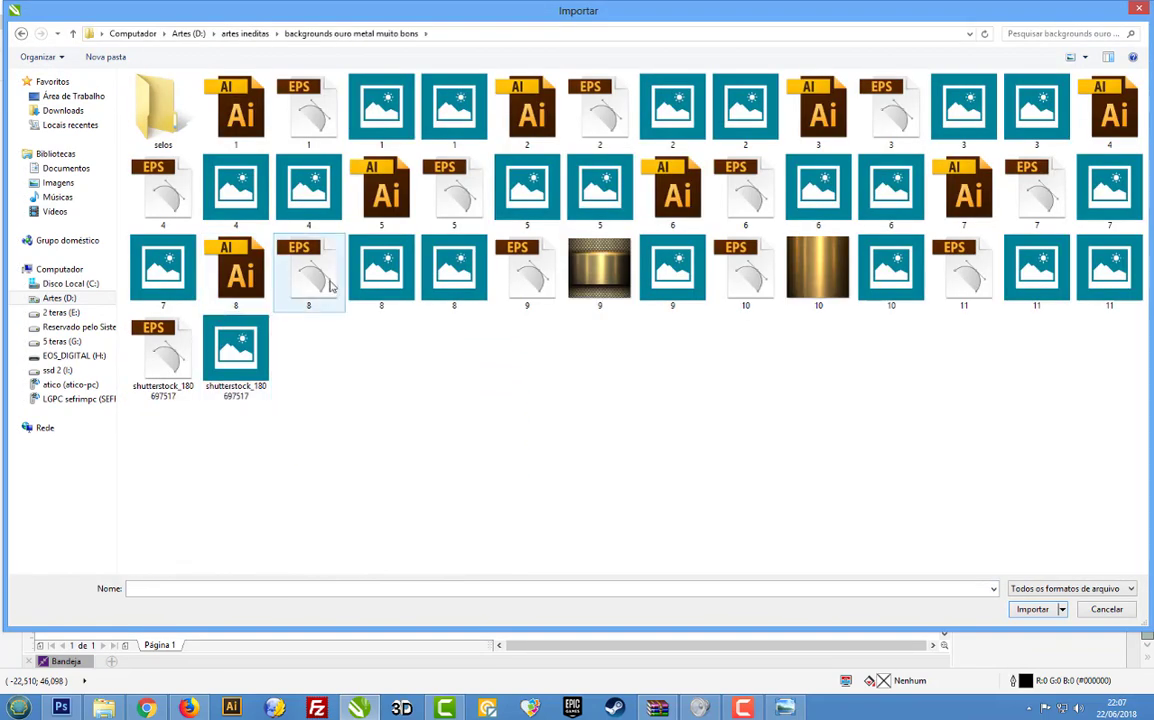
double_click(600, 268)
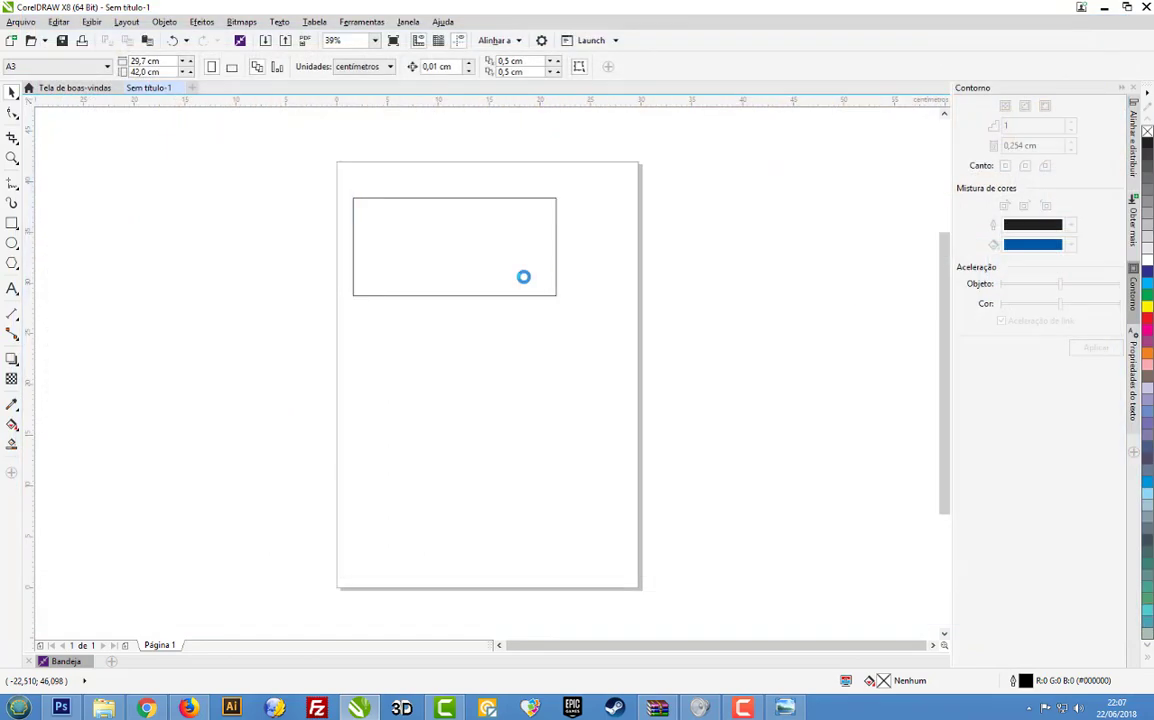
click(427, 256)
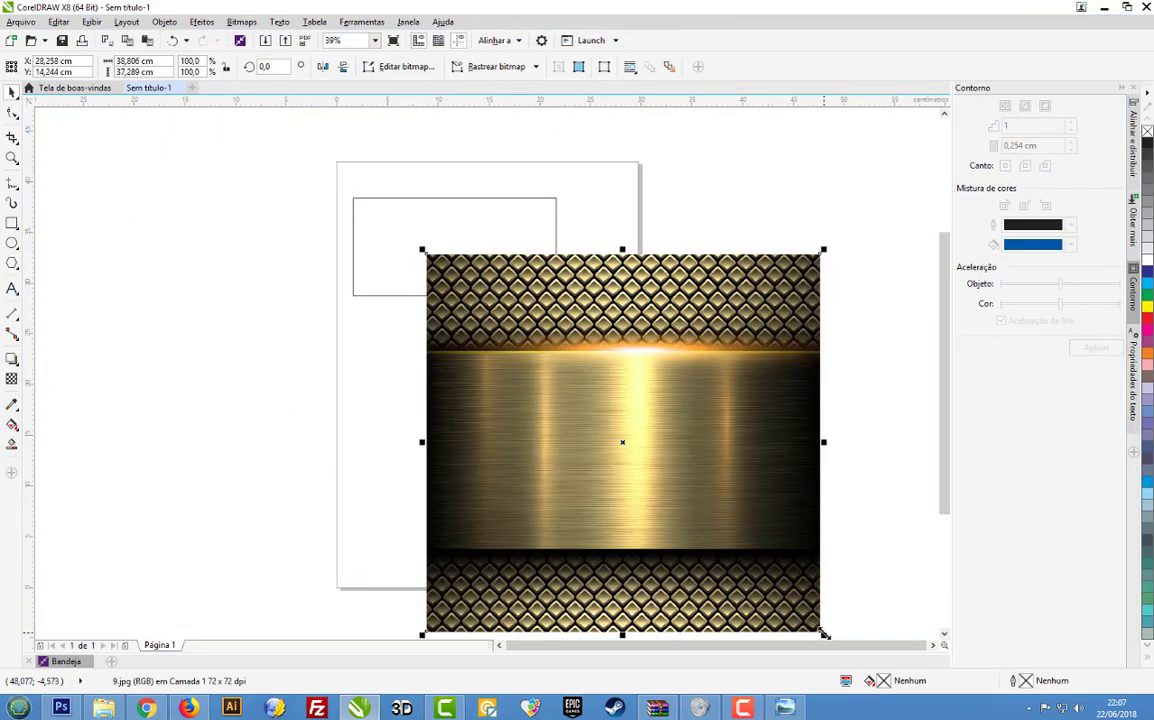
Scale the gold background down to roughly the rectangle's width and move it beside the rectangle.
drag(716, 535, 721, 537)
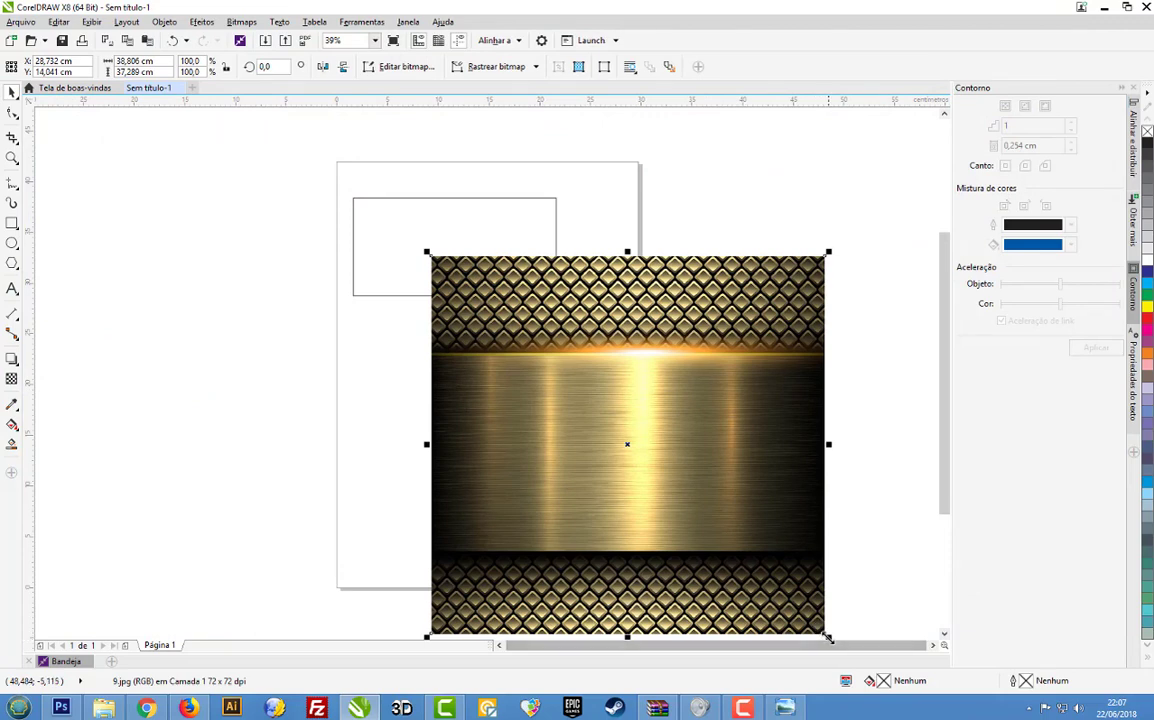
drag(828, 637, 561, 463)
drag(530, 402, 716, 324)
Convert the rectangle into an empty PowerClip frame and place the gold background inside it.
click(412, 255)
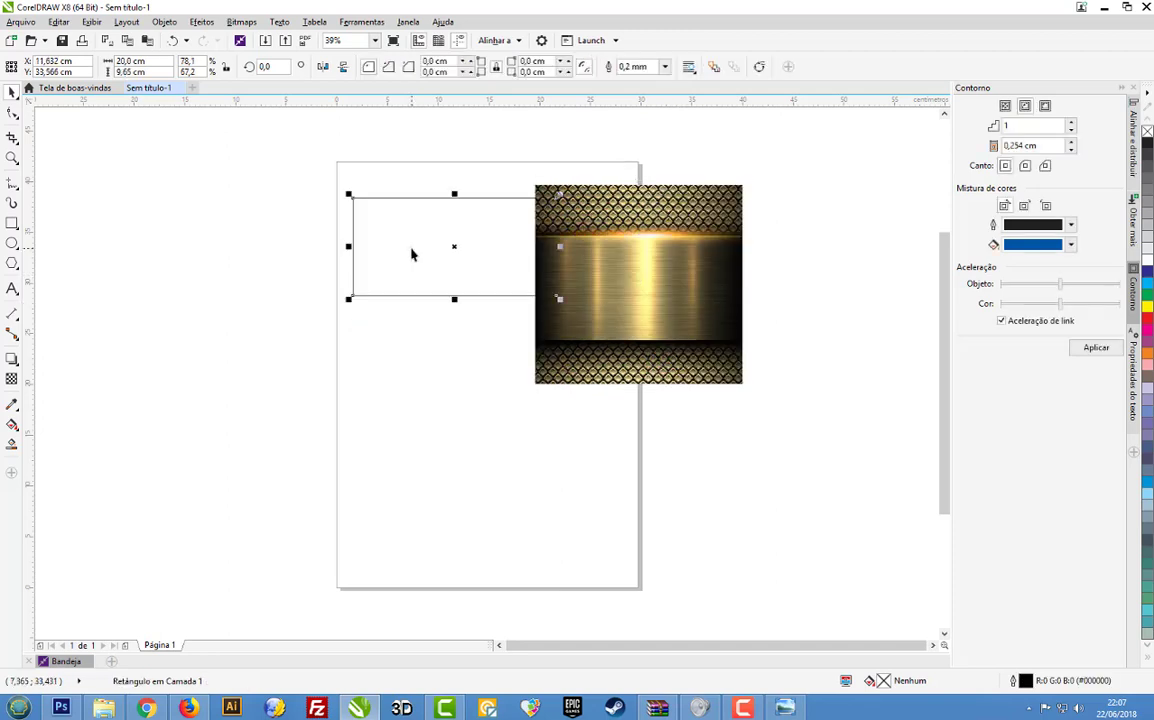
right_click(411, 255)
mouse_move(560, 273)
click(690, 278)
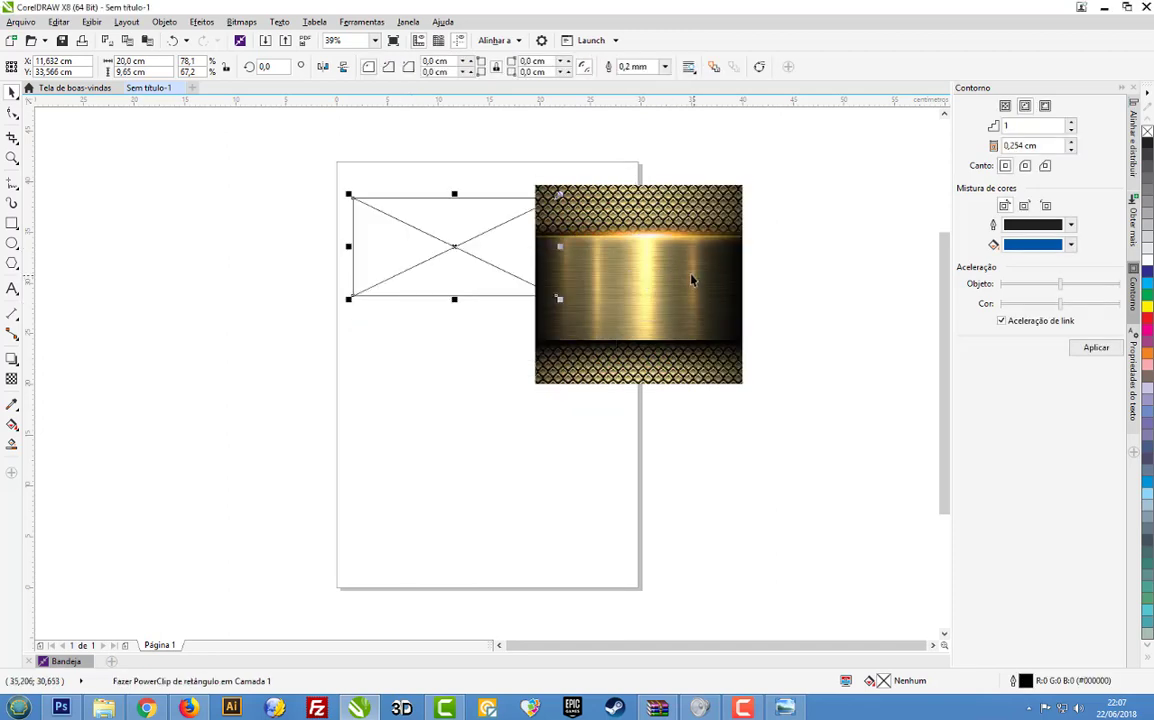
drag(690, 280, 492, 278)
click(474, 319)
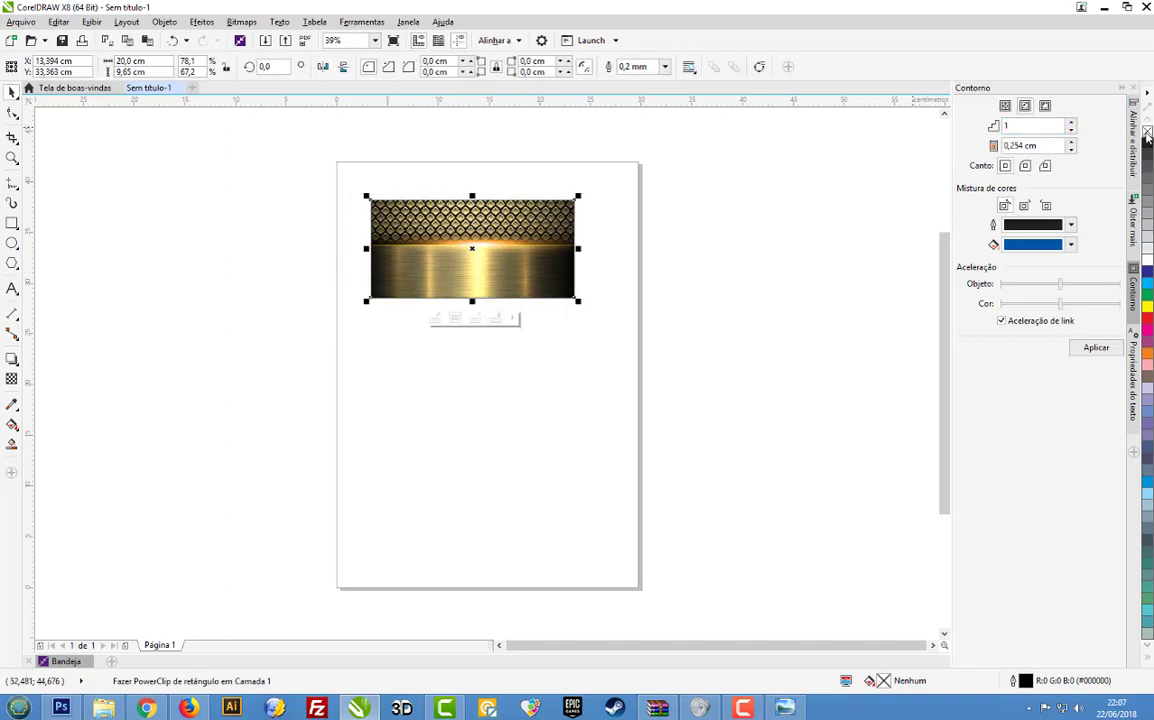
click(631, 268)
Import texto59 from the letras folder on drive C, placing it on the page.
click(20, 21)
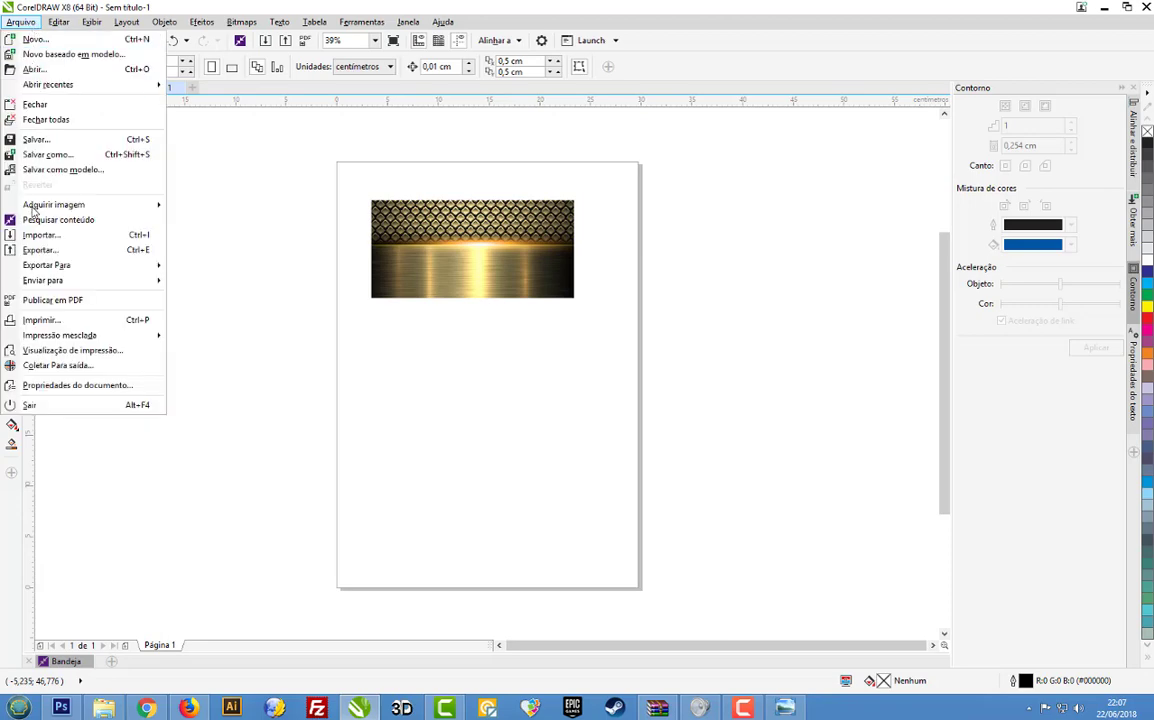
click(41, 235)
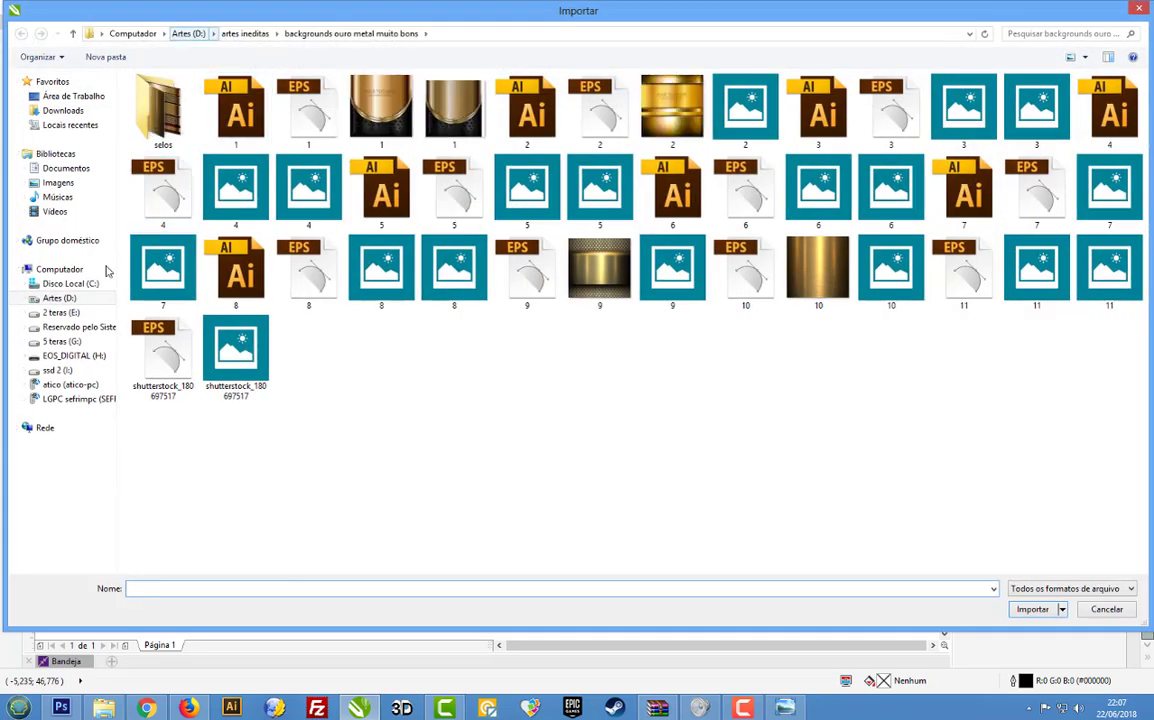
click(90, 286)
double_click(160, 268)
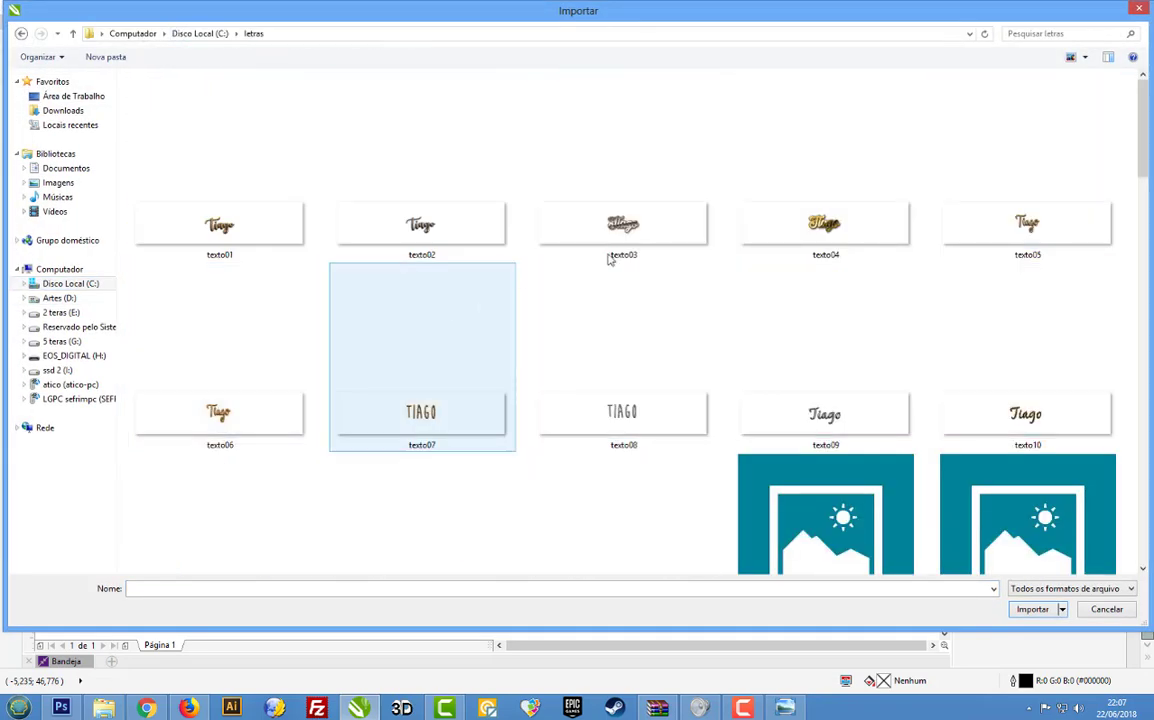
click(1084, 57)
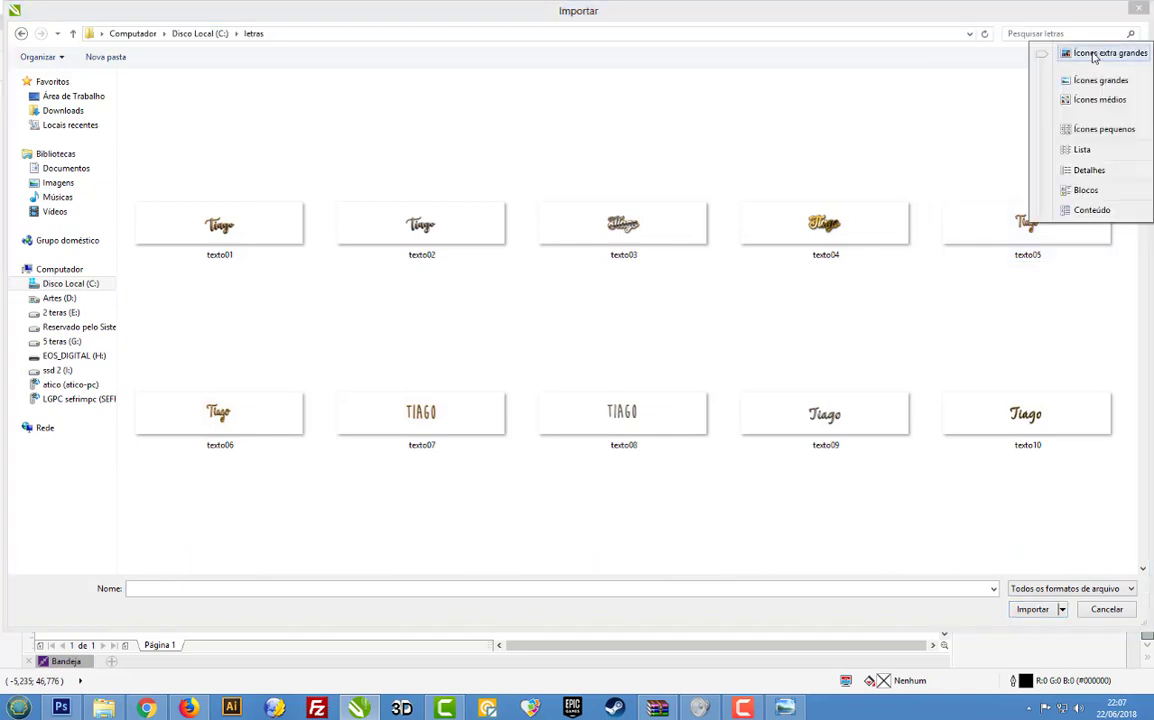
click(630, 440)
click(780, 434)
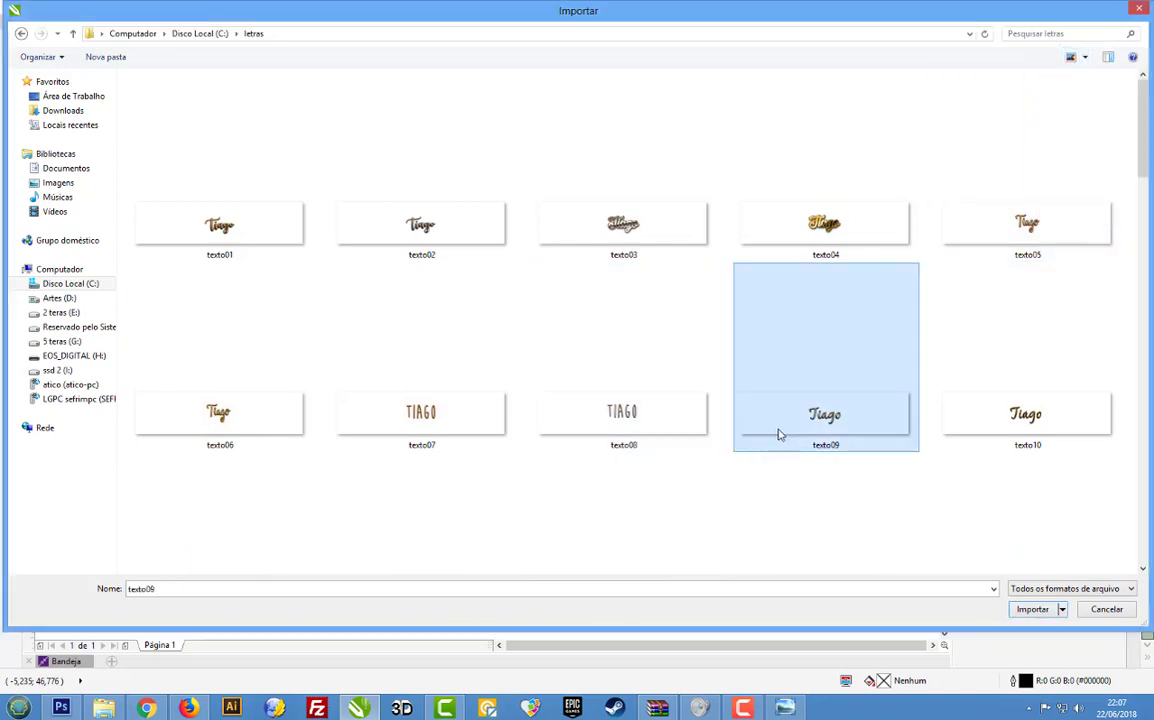
scroll(700, 445, down, 15)
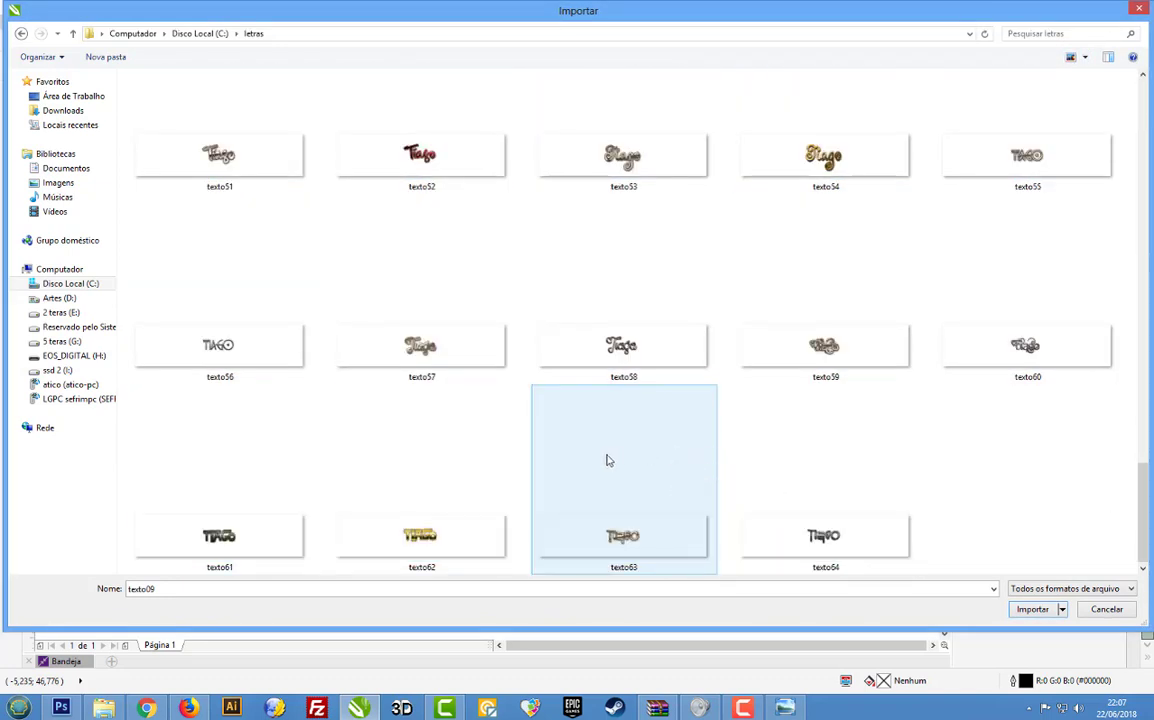
scroll(400, 507, up, 1)
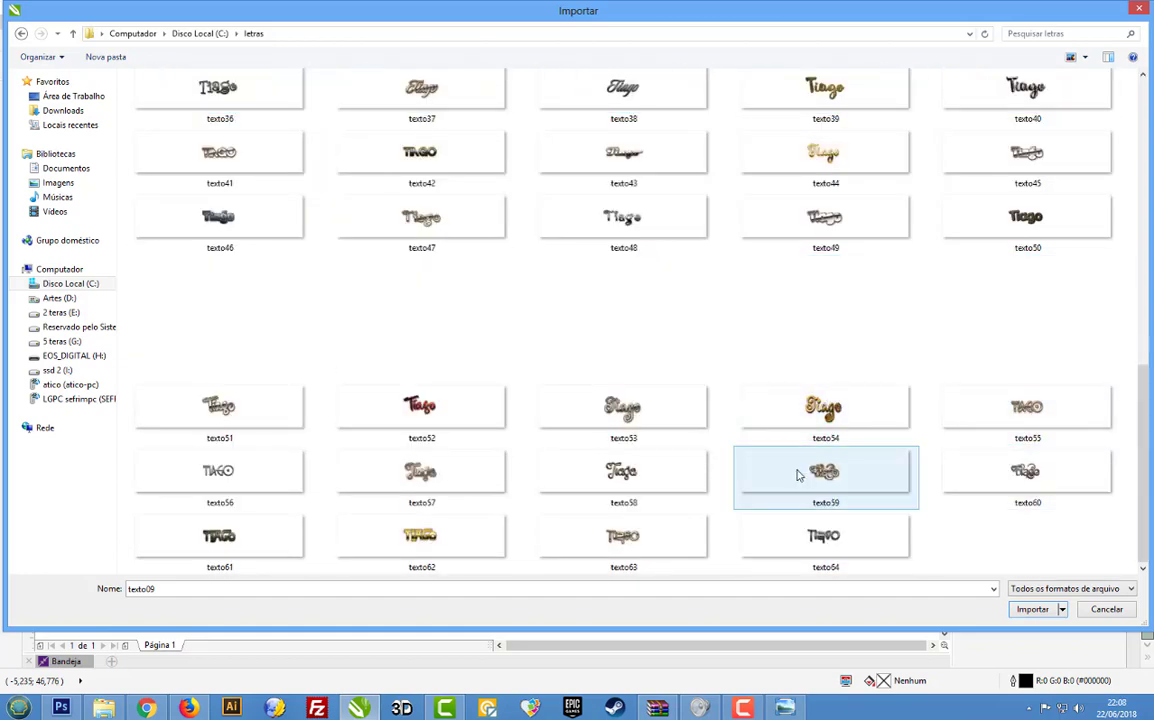
double_click(799, 475)
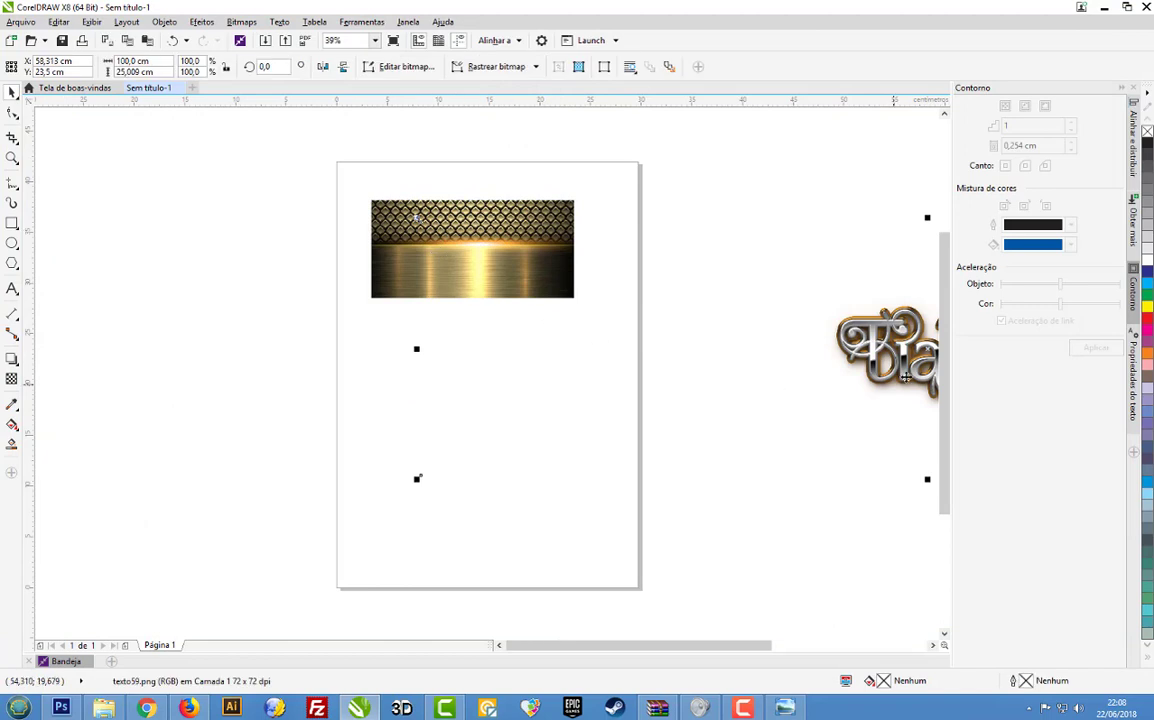
Scale the imported word image down to about 62.3% and centre the word over the gold background, leaving it deselected.
click(401, 271)
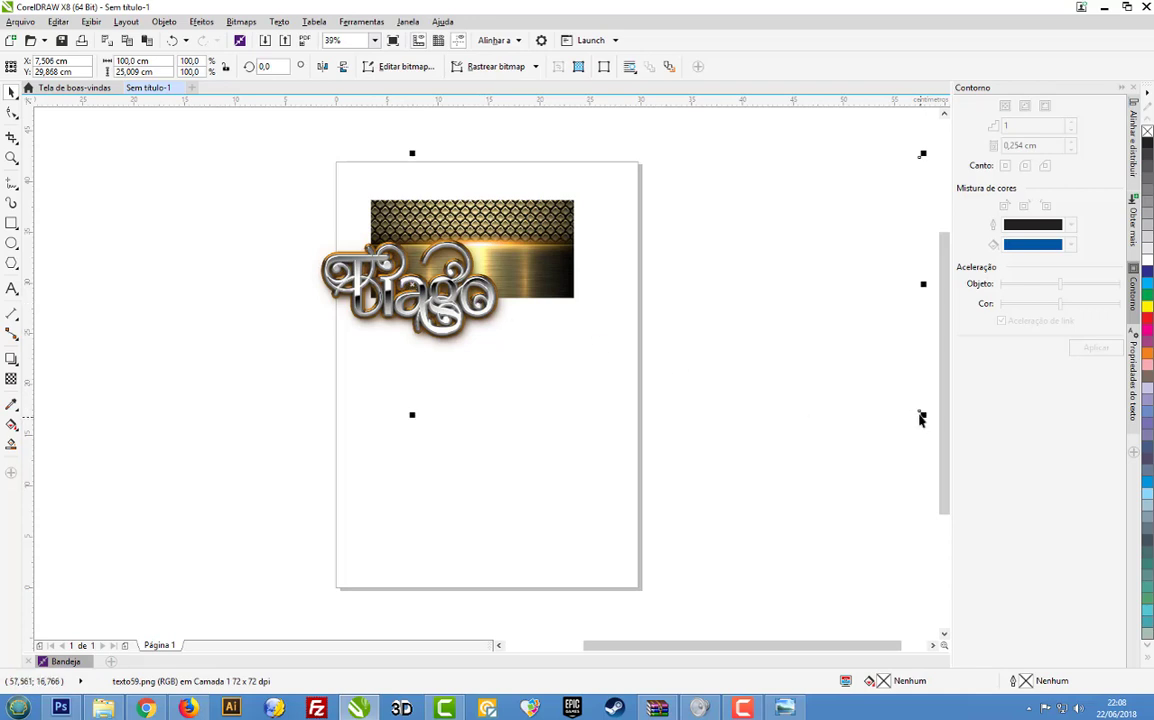
drag(920, 420, 690, 356)
drag(428, 298, 470, 262)
drag(737, 321, 771, 327)
drag(498, 250, 527, 250)
key(Escape)
click(219, 175)
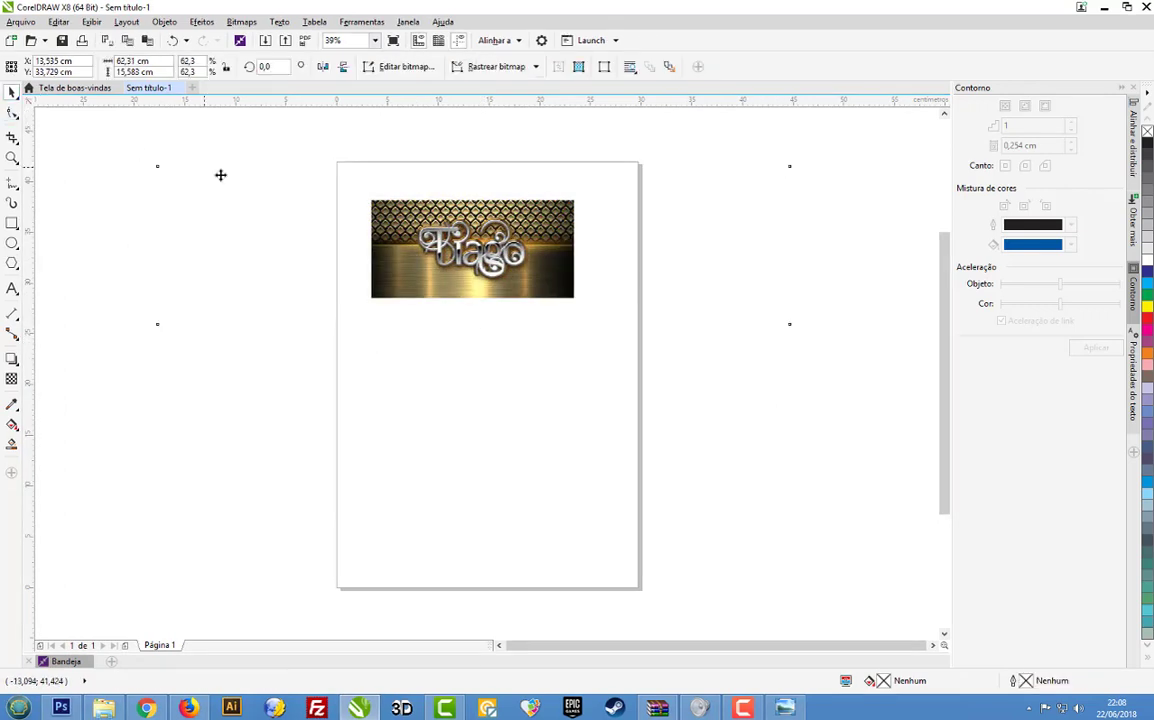
Move the word up across the gold background's upper edge and place it inside the background's PowerClip frame.
drag(415, 233, 410, 203)
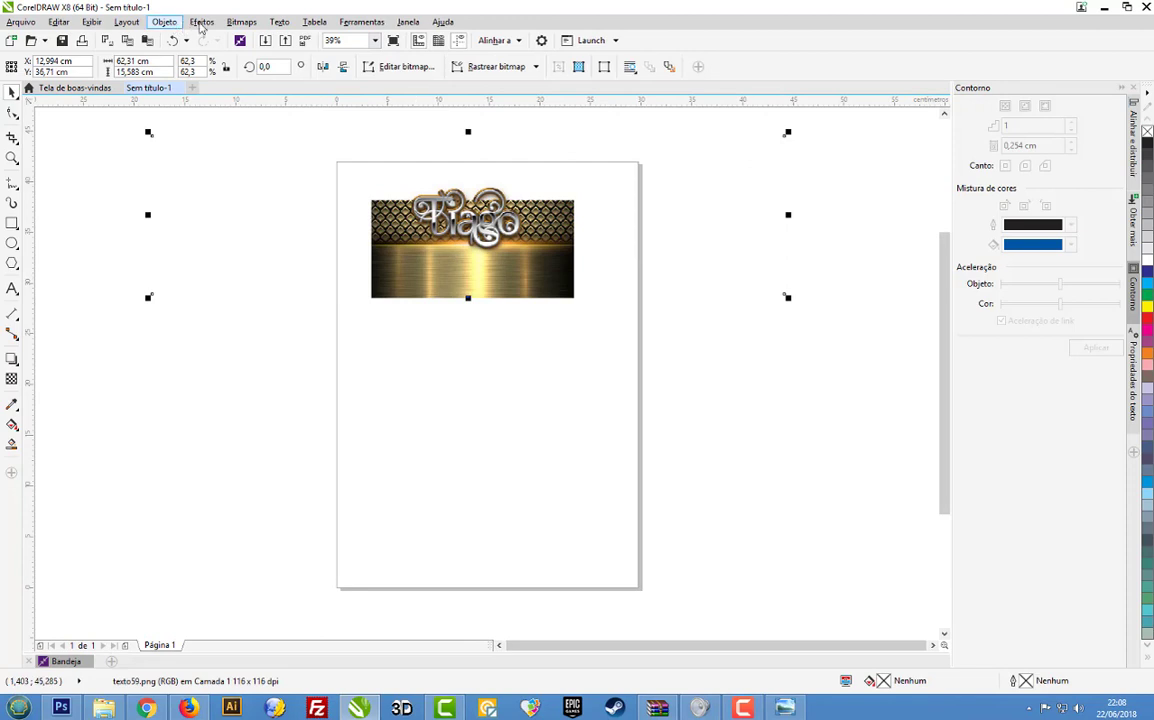
click(201, 21)
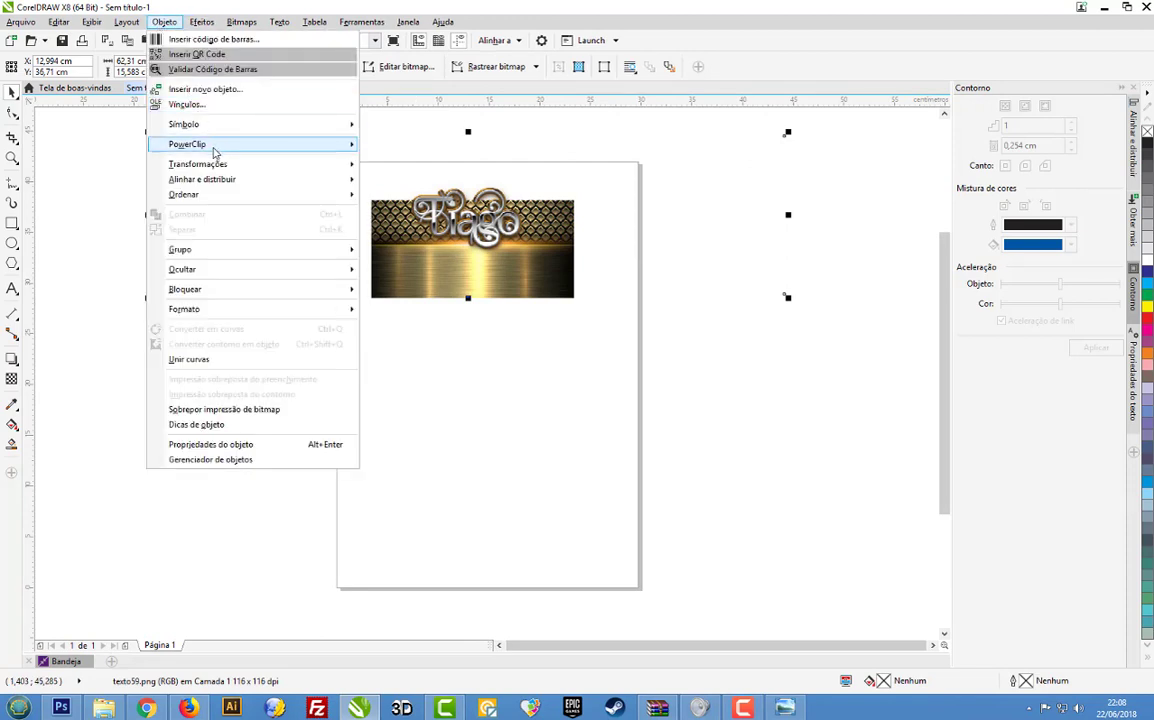
mouse_move(218, 146)
click(395, 147)
click(422, 294)
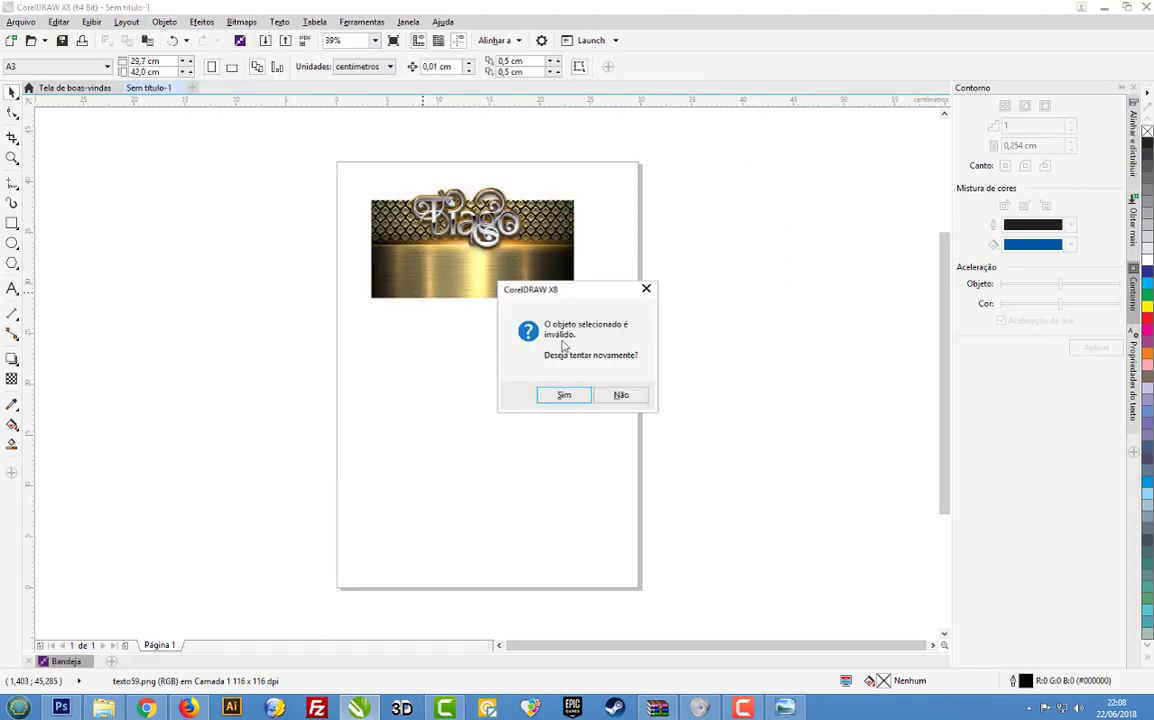
click(566, 397)
click(552, 295)
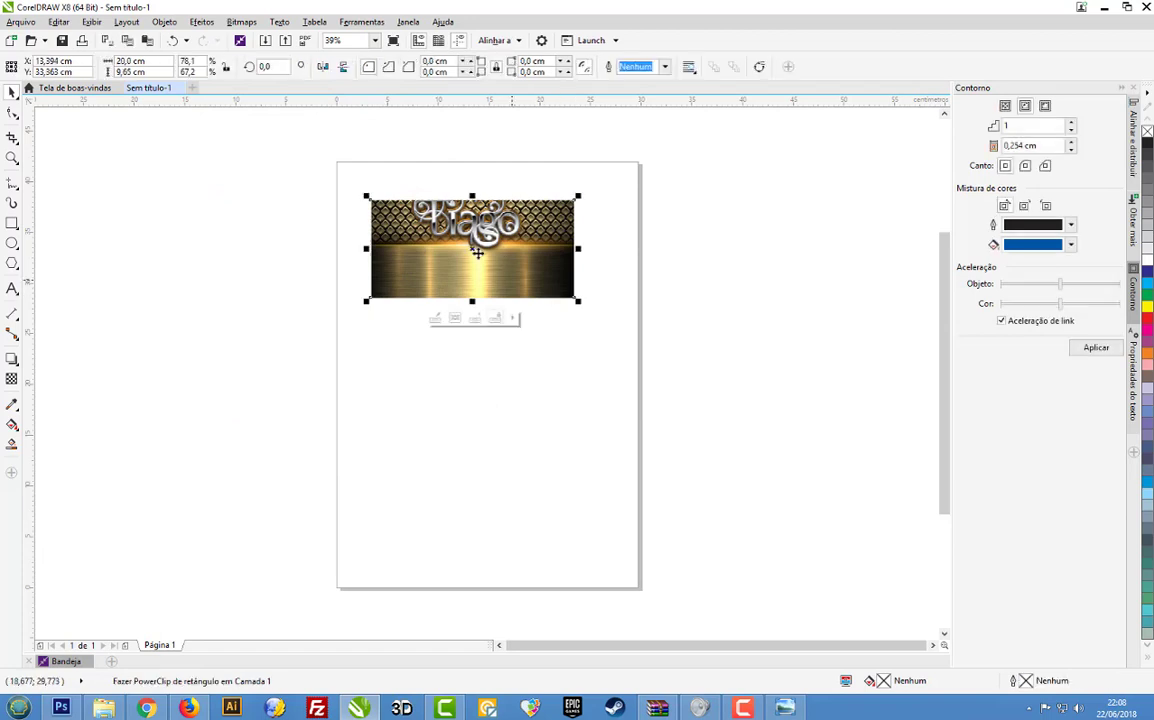
right_click(459, 220)
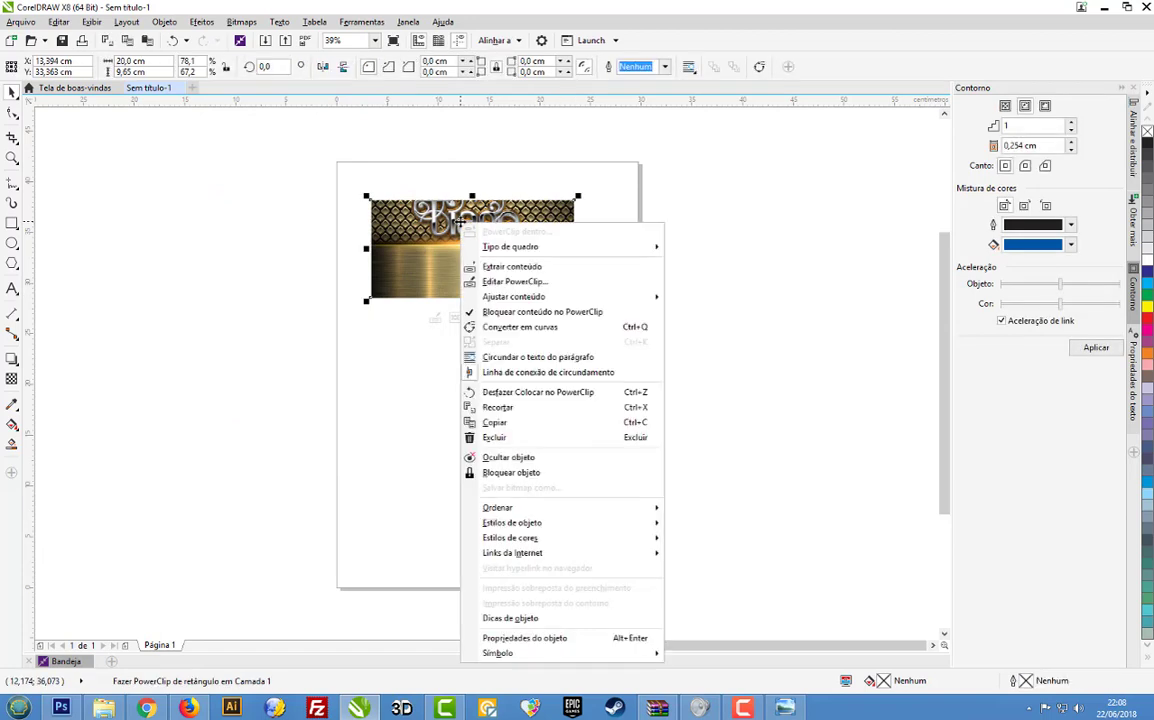
click(505, 261)
key(ctrl+z)
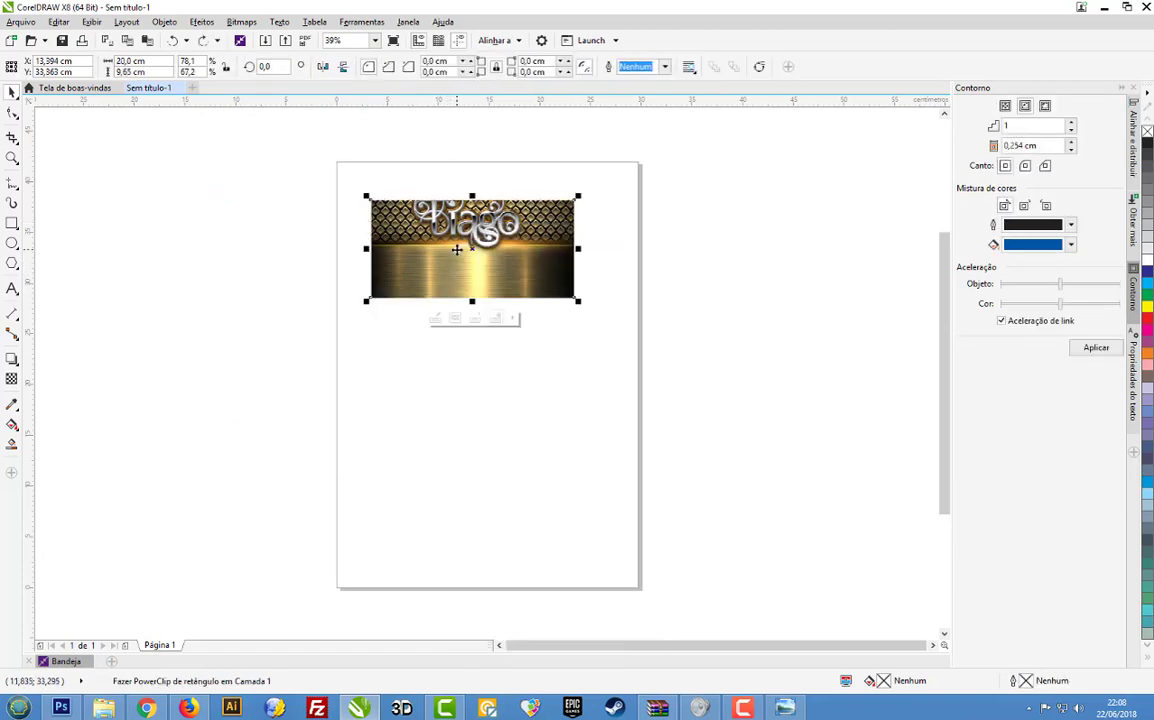
Edit the PowerClip contents, move the word down so it sits fully within the frame, and finish editing this level.
right_click(458, 252)
click(511, 312)
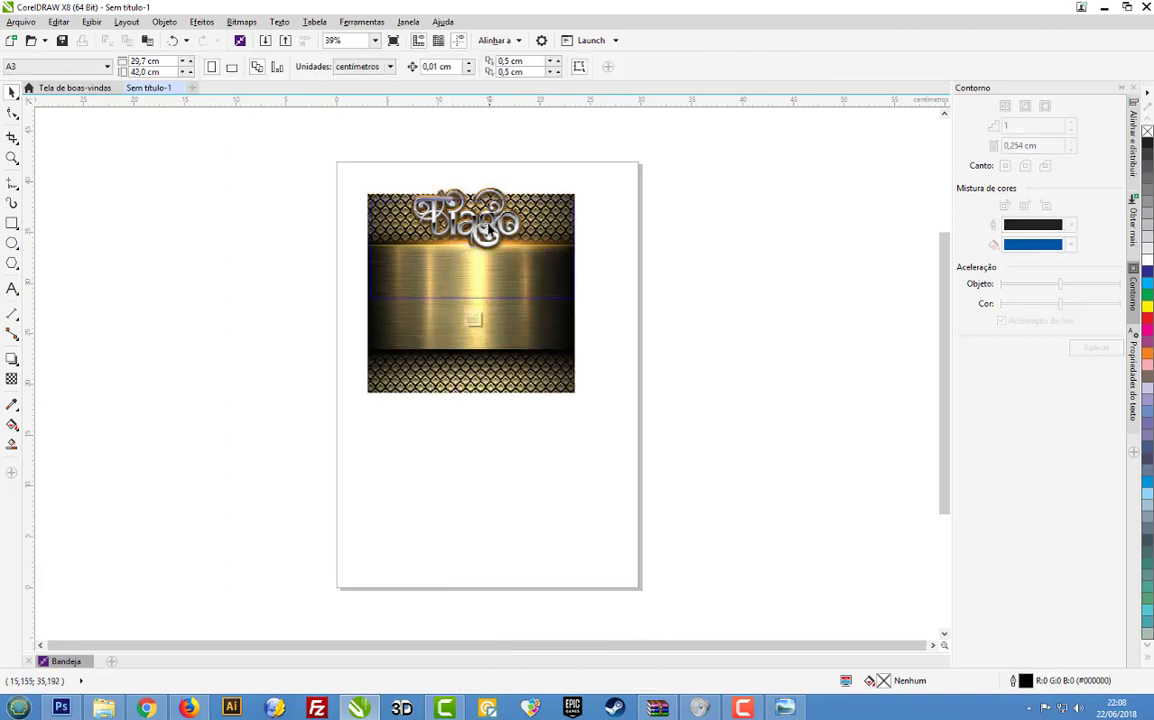
drag(480, 222, 486, 245)
click(484, 248)
right_click(486, 245)
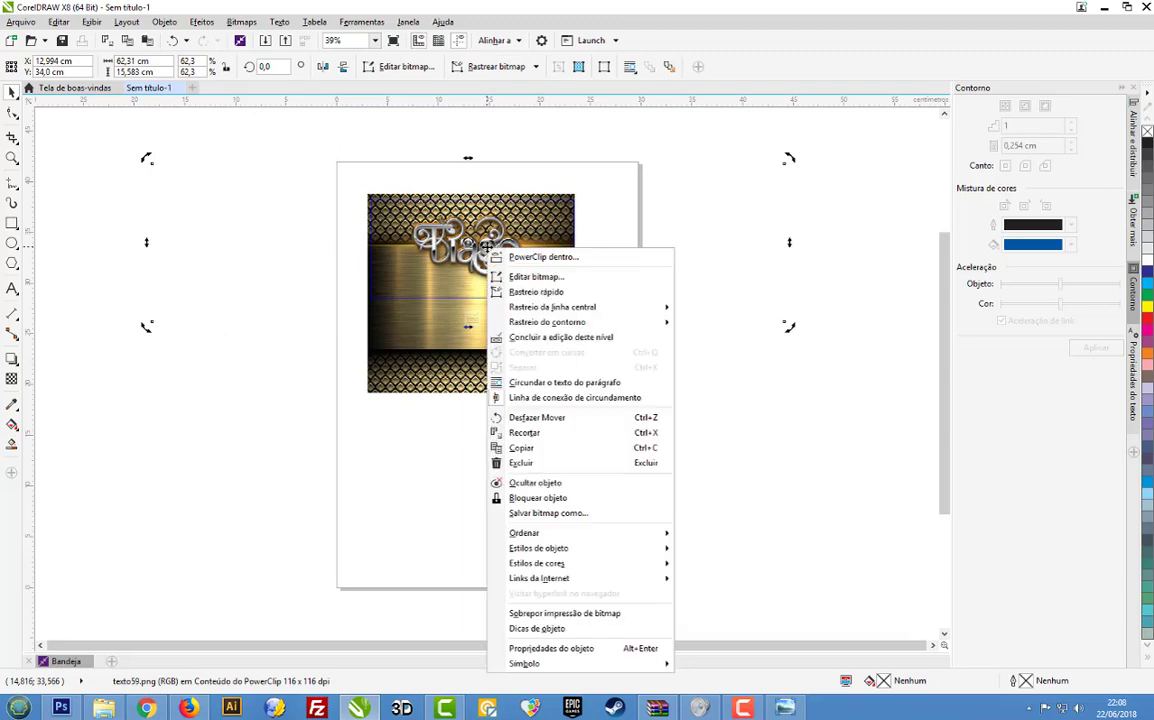
click(530, 337)
click(303, 299)
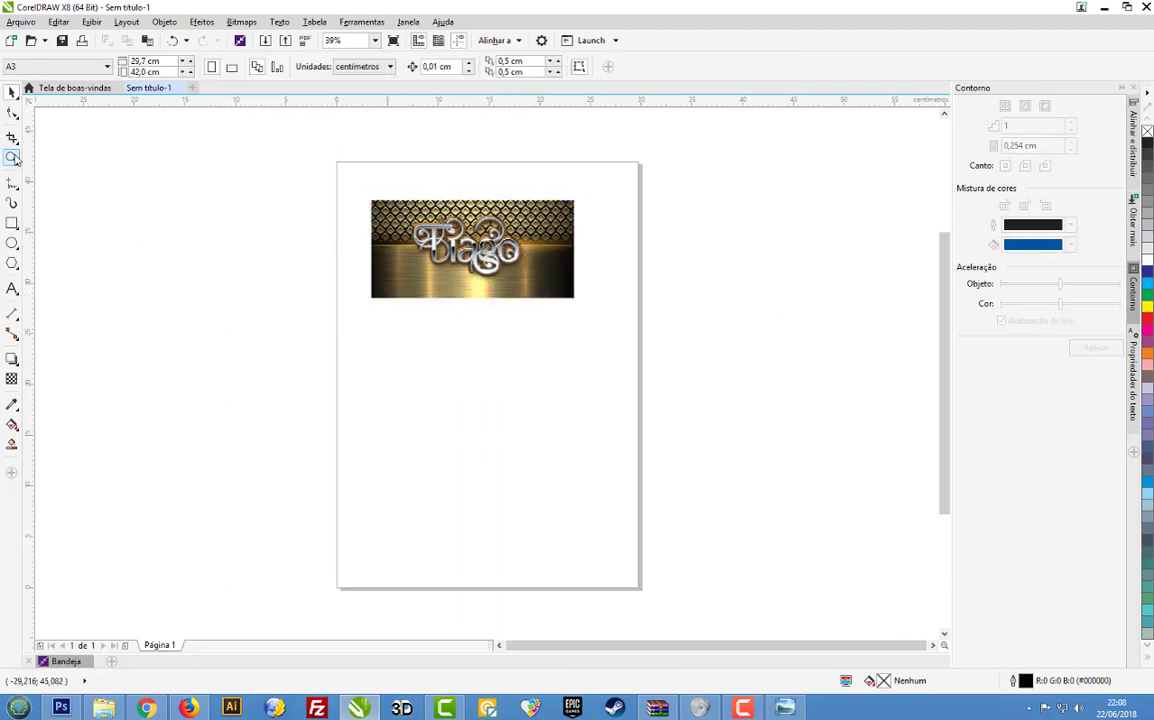
click(12, 157)
drag(366, 193, 577, 298)
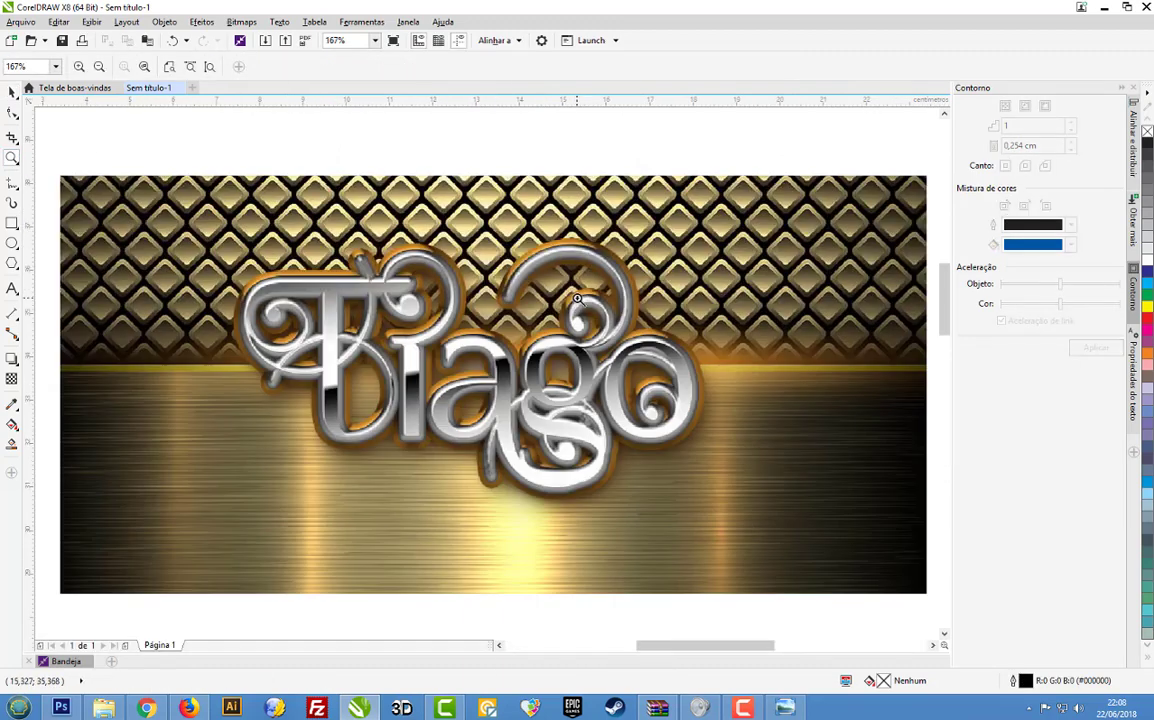
scroll(285, 325, down, 3)
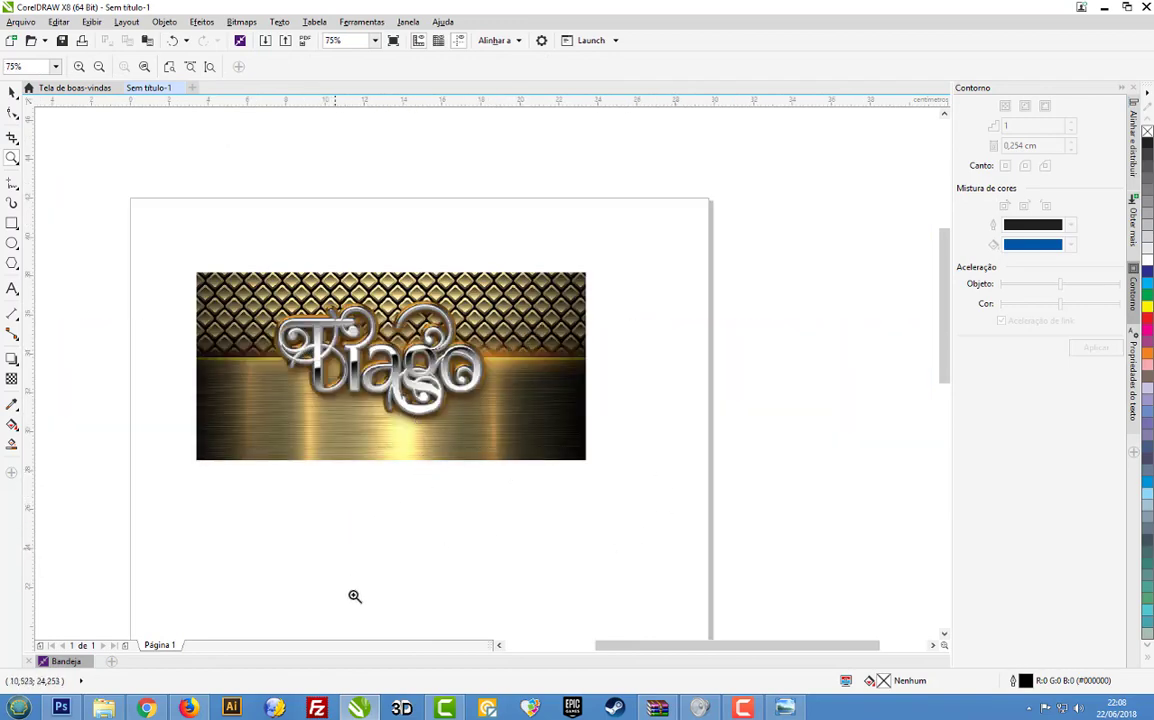
In File Explorer, open the instruções text file under C:\geratexto, enlarge its window to read the installation instructions, and close it.
click(106, 708)
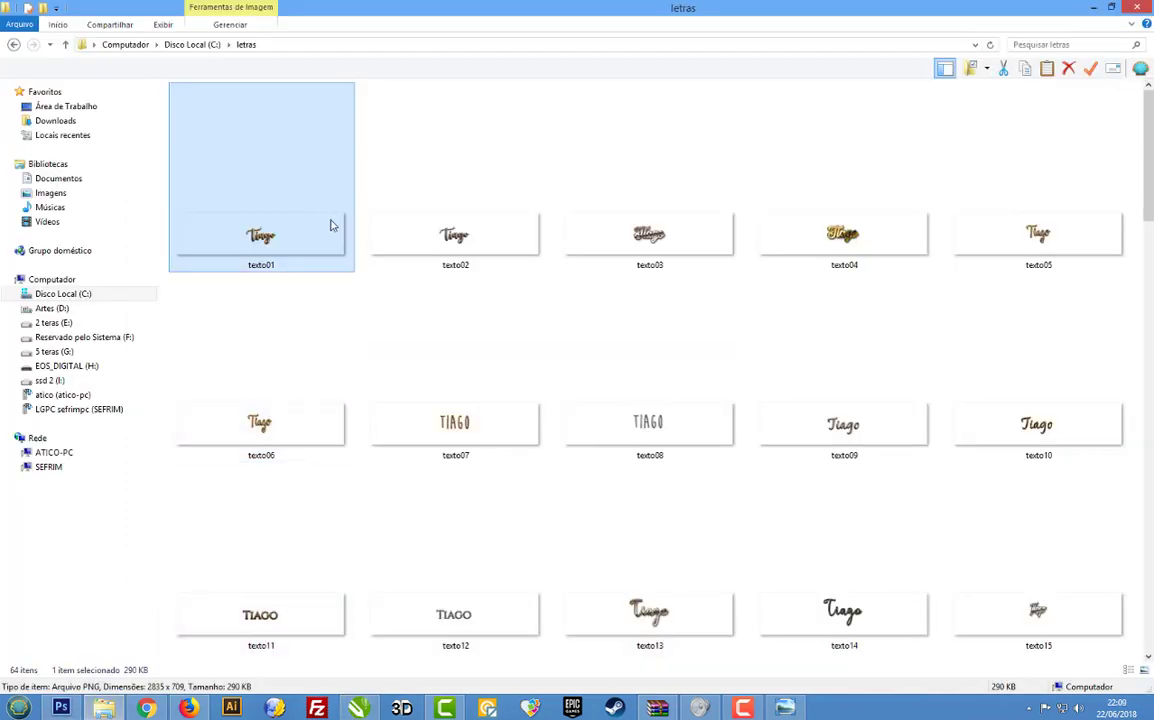
click(204, 45)
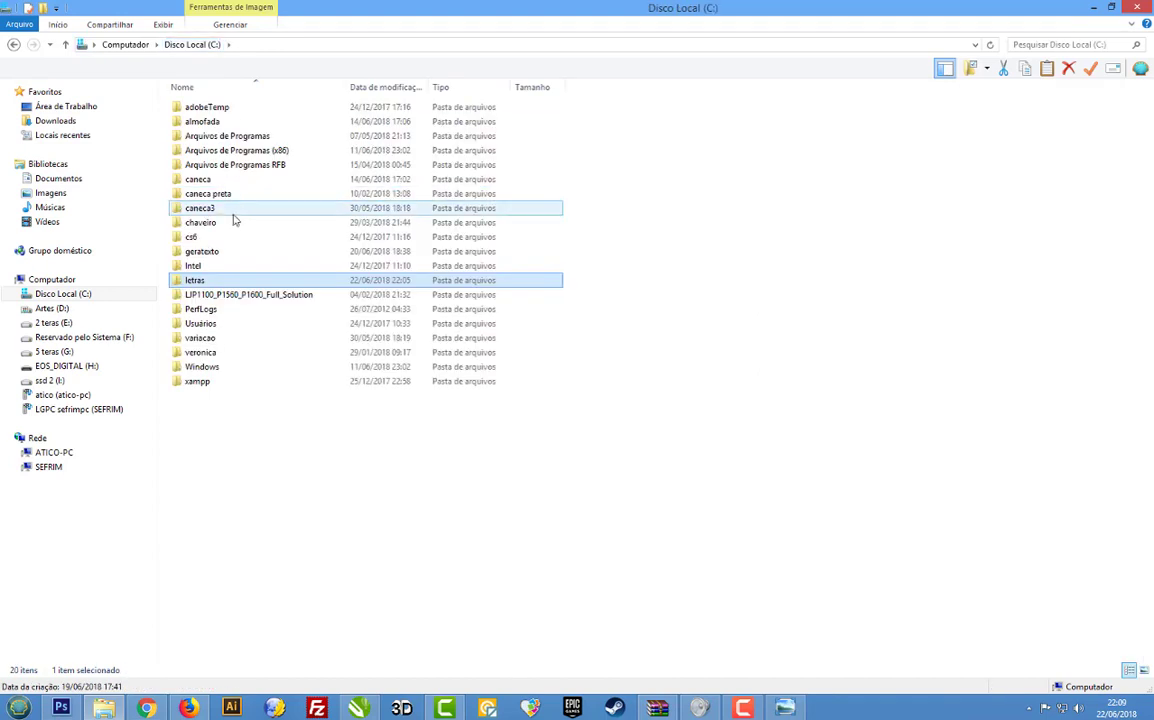
double_click(201, 251)
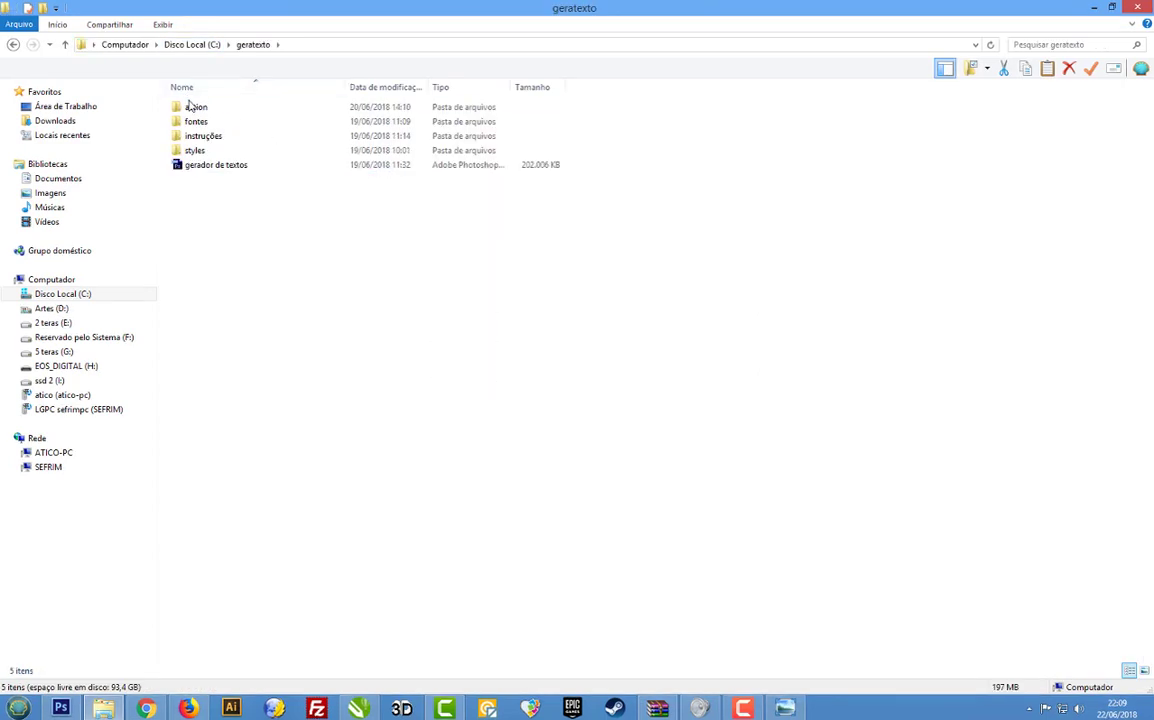
click(194, 106)
click(209, 122)
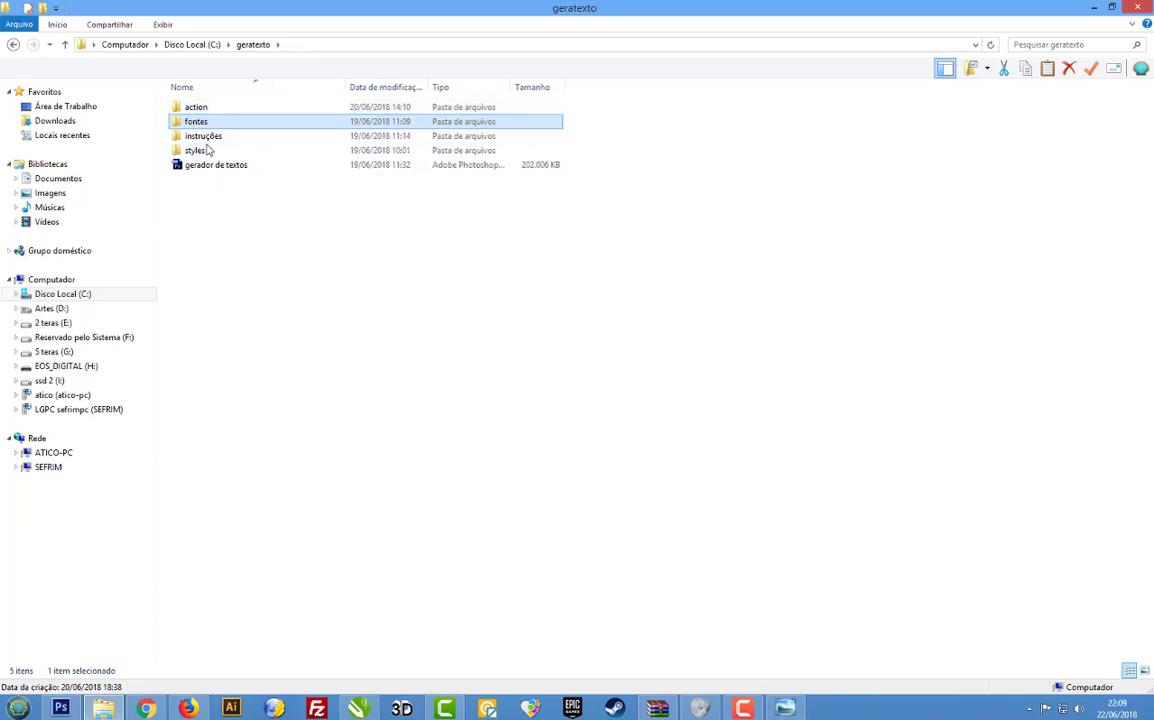
double_click(205, 137)
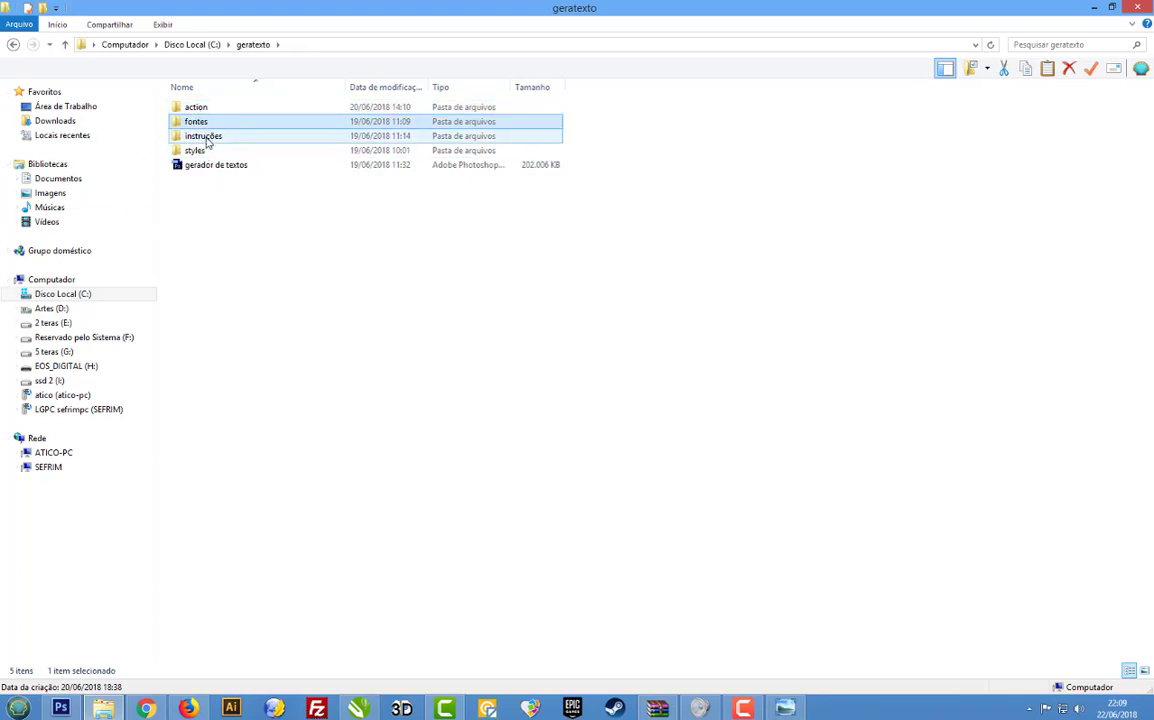
double_click(205, 108)
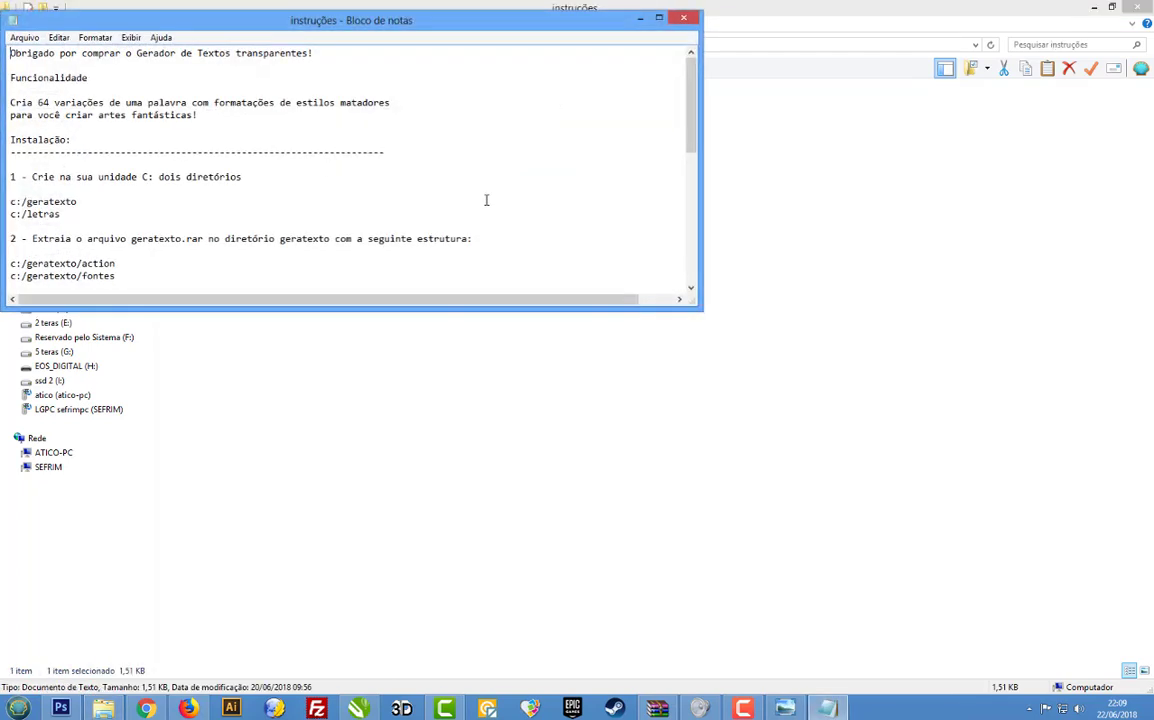
drag(700, 311, 1010, 625)
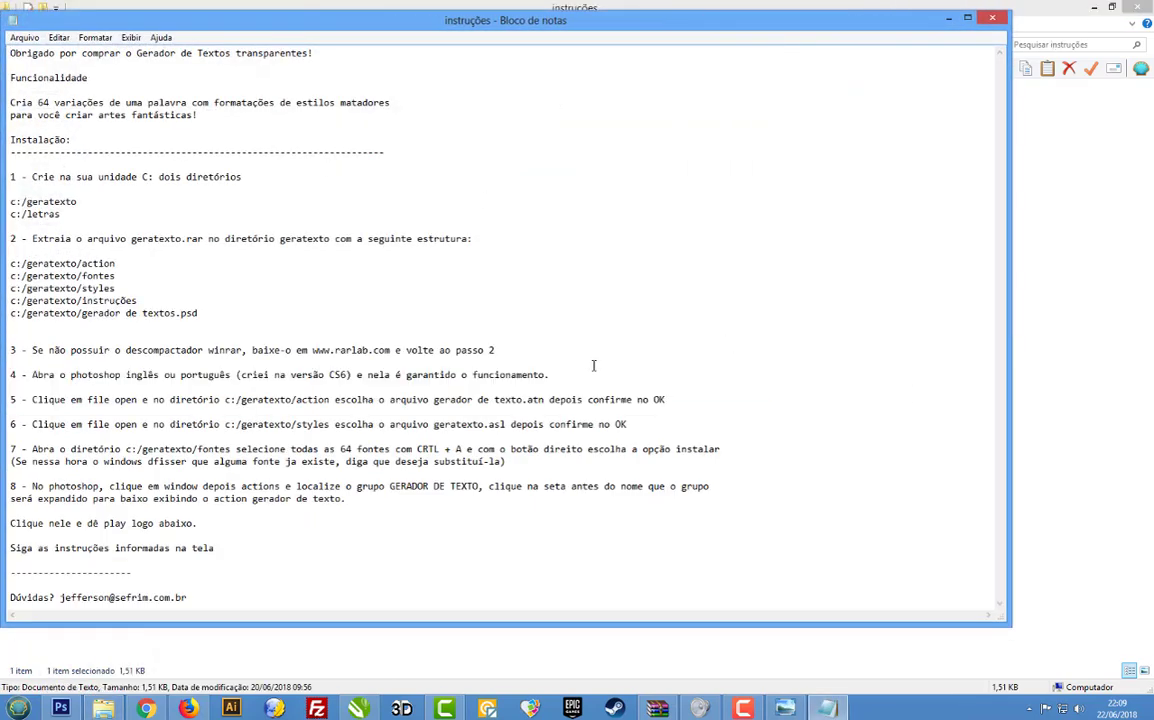
click(992, 19)
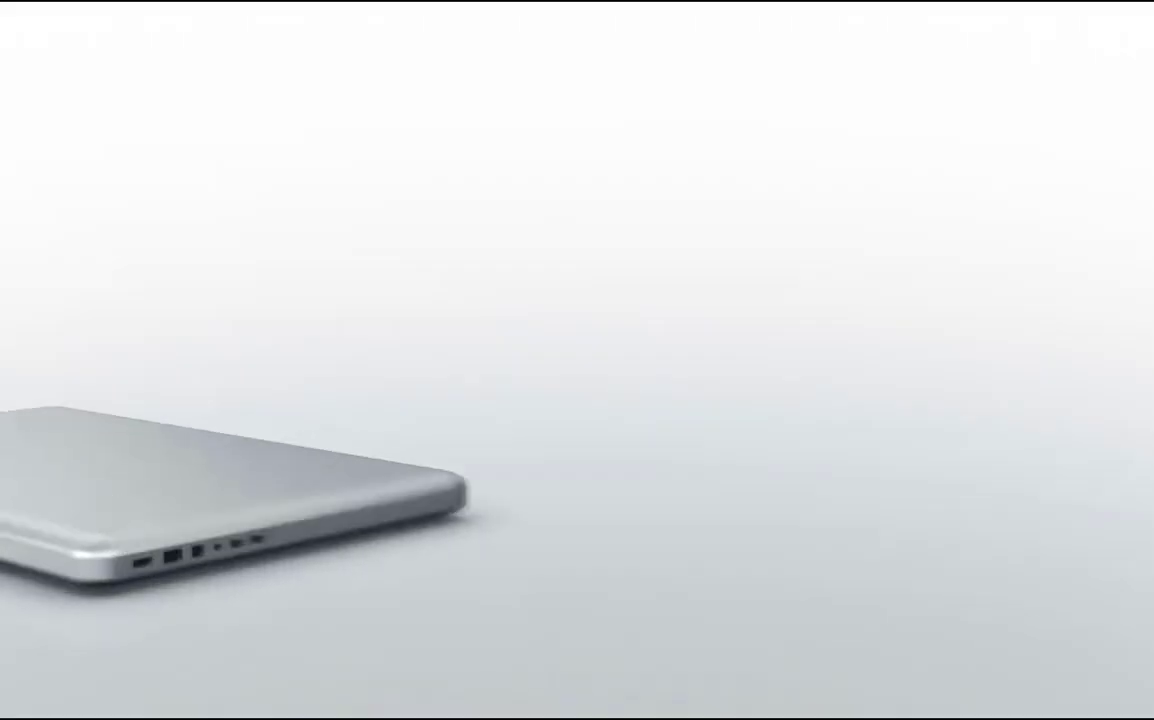